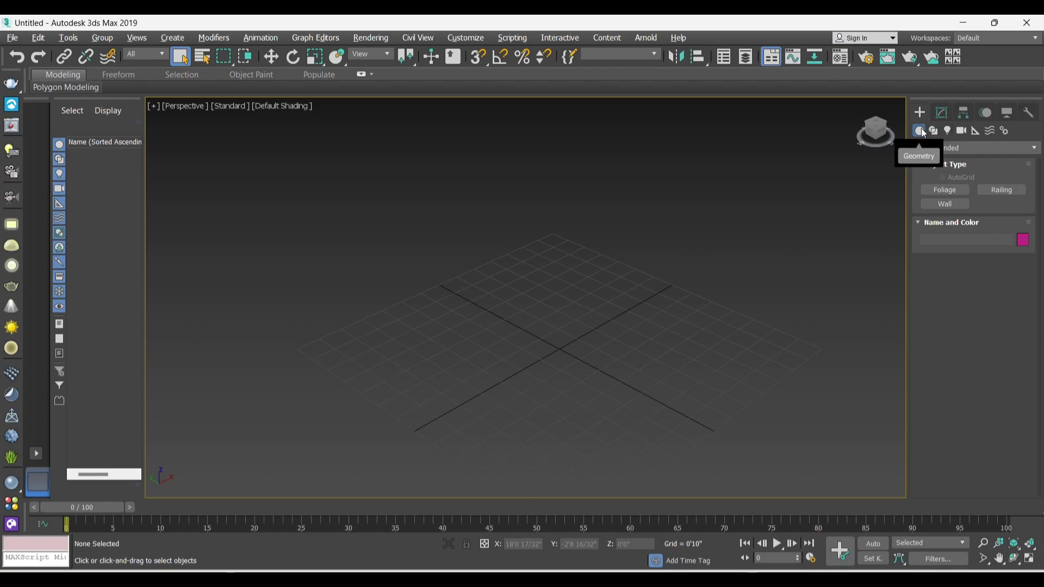
Choose the Doors category under Create > Geometry and activate the Pivot door tool
{"action": "left_click", "coordinate": [970, 148]}
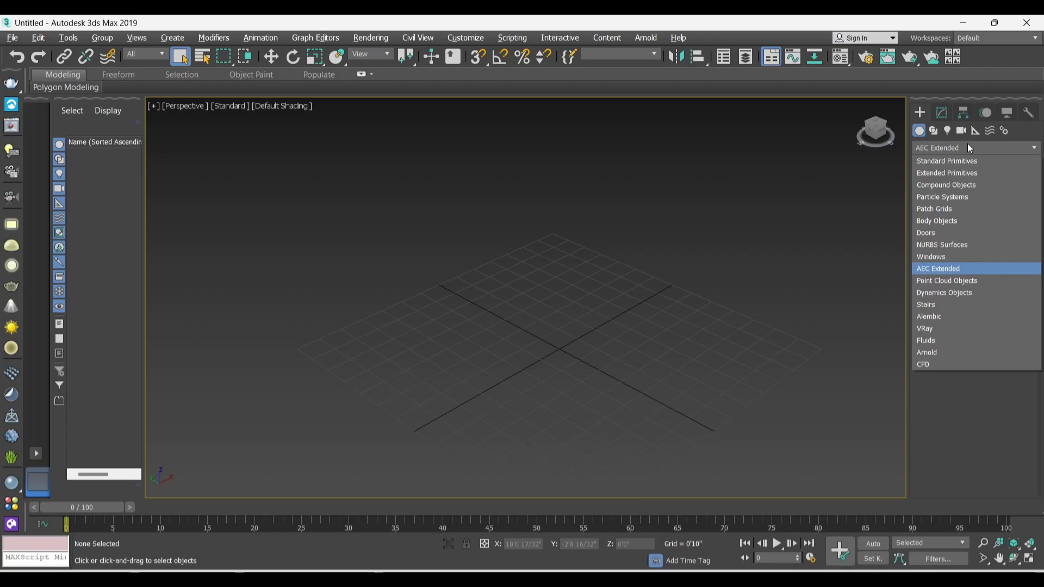
{"action": "left_click", "coordinate": [941, 234]}
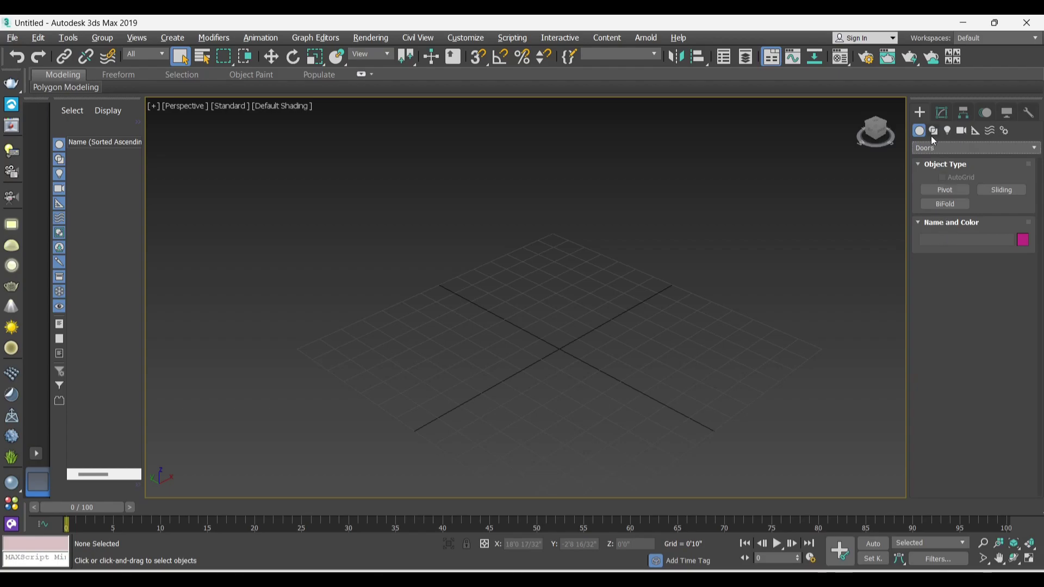
{"action": "left_click", "coordinate": [935, 192]}
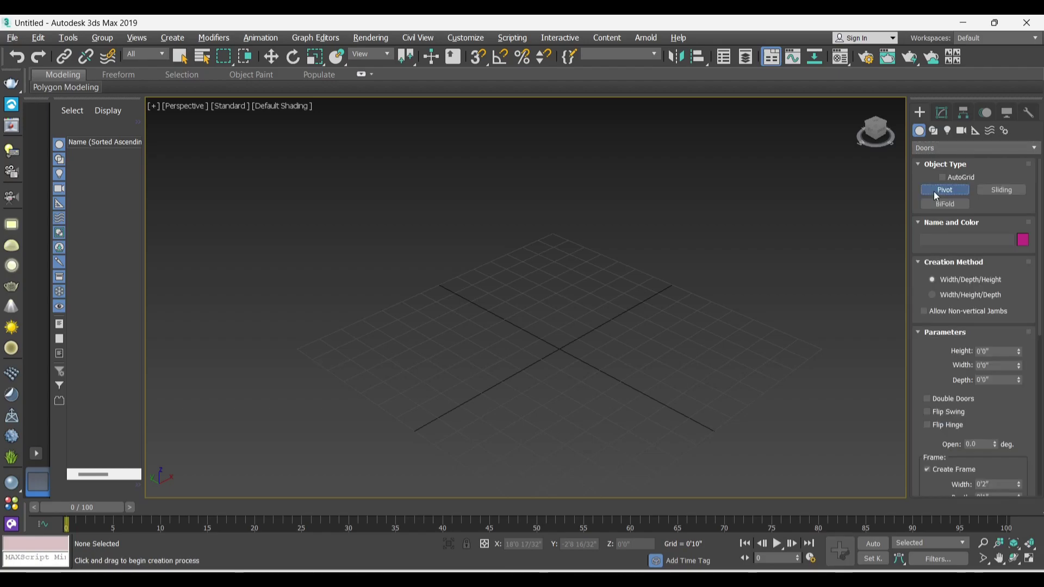
Draw the first, tall blue pivot door (PivotDoor001) on the Perspective grid
{"action": "left_click", "coordinate": [494, 379]}
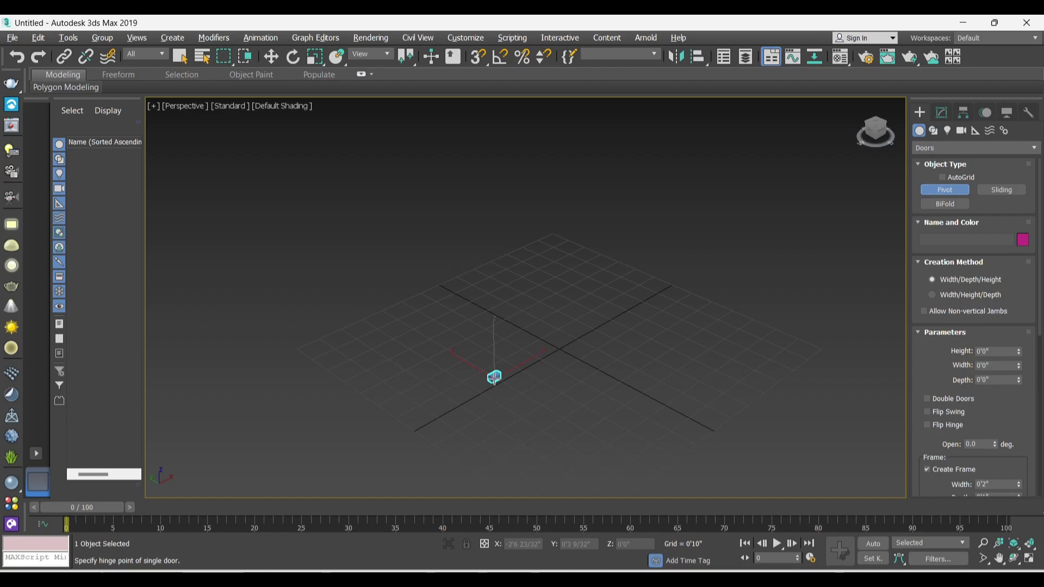
{"action": "mouse_move", "coordinate": [495, 380]}
{"action": "left_mouse_down"}
{"action": "mouse_move", "coordinate": [944, 286]}
{"action": "mouse_move", "coordinate": [979, 295]}
{"action": "mouse_move", "coordinate": [611, 314]}
{"action": "left_mouse_up"}
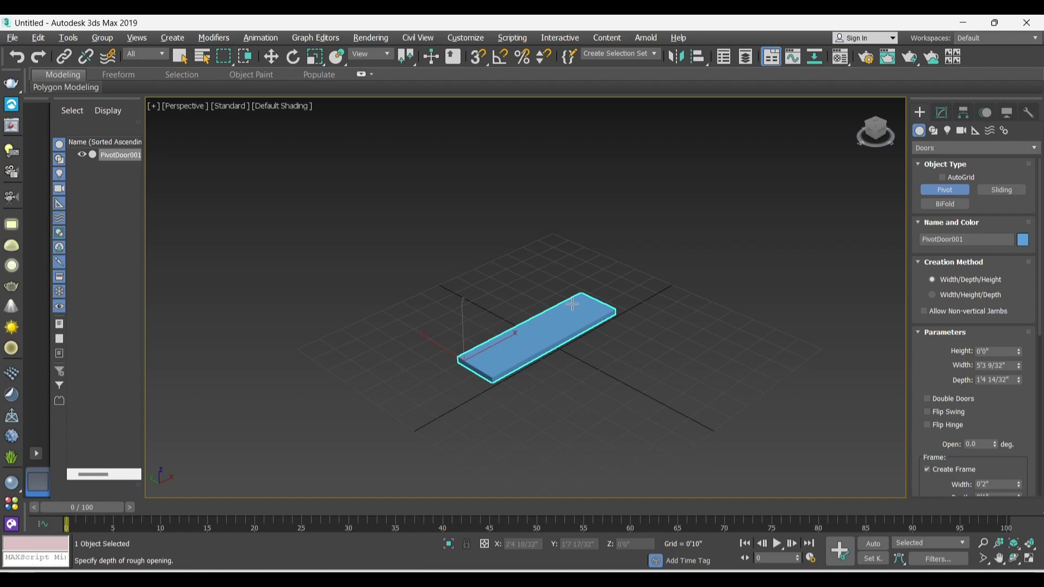
{"action": "left_click", "coordinate": [573, 303]}
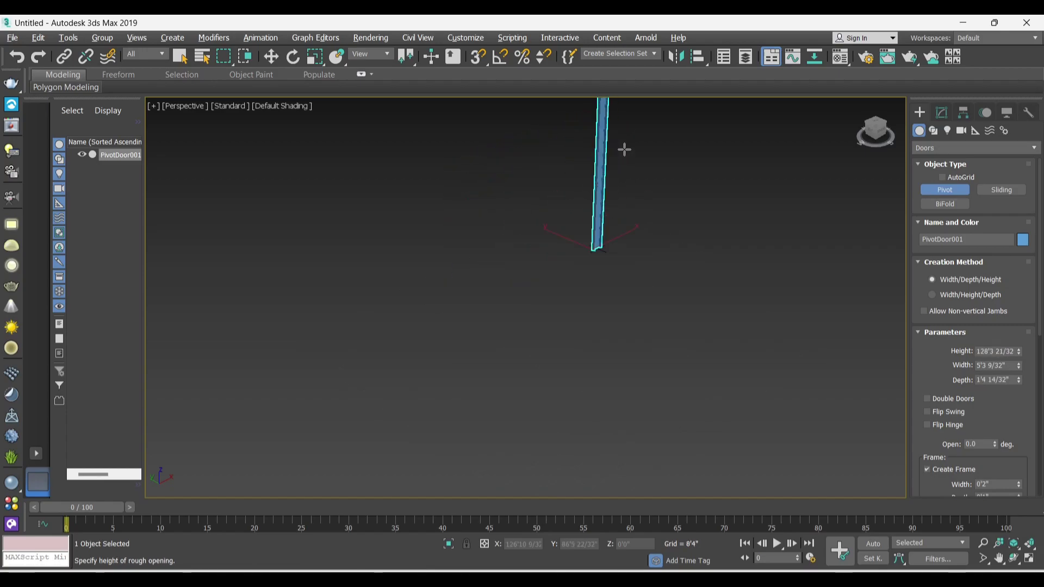
{"action": "middle_click_drag", "start_coordinate": [624, 149], "coordinate": [550, 319]}
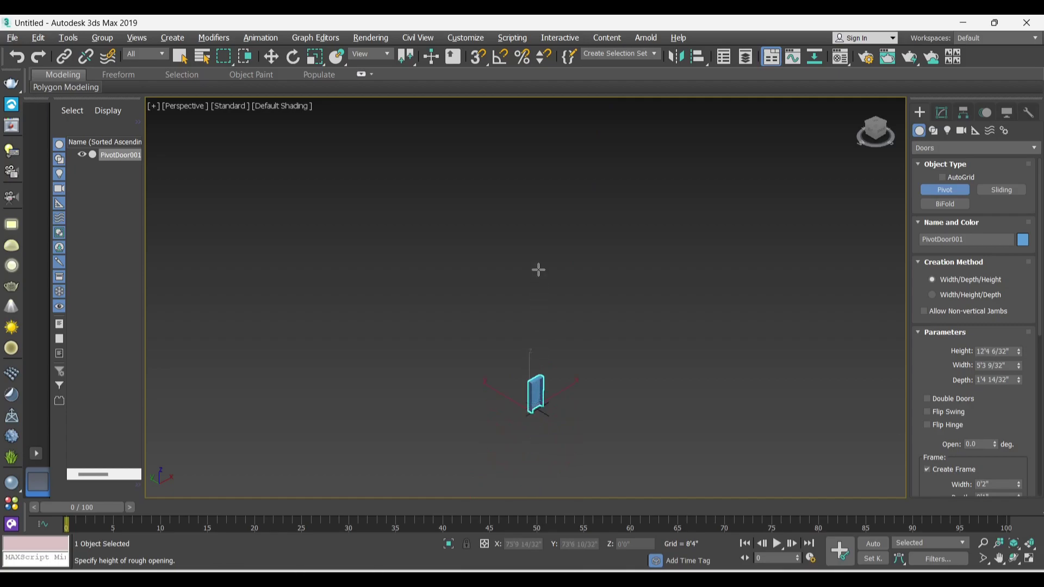
{"action": "left_click", "coordinate": [553, 314]}
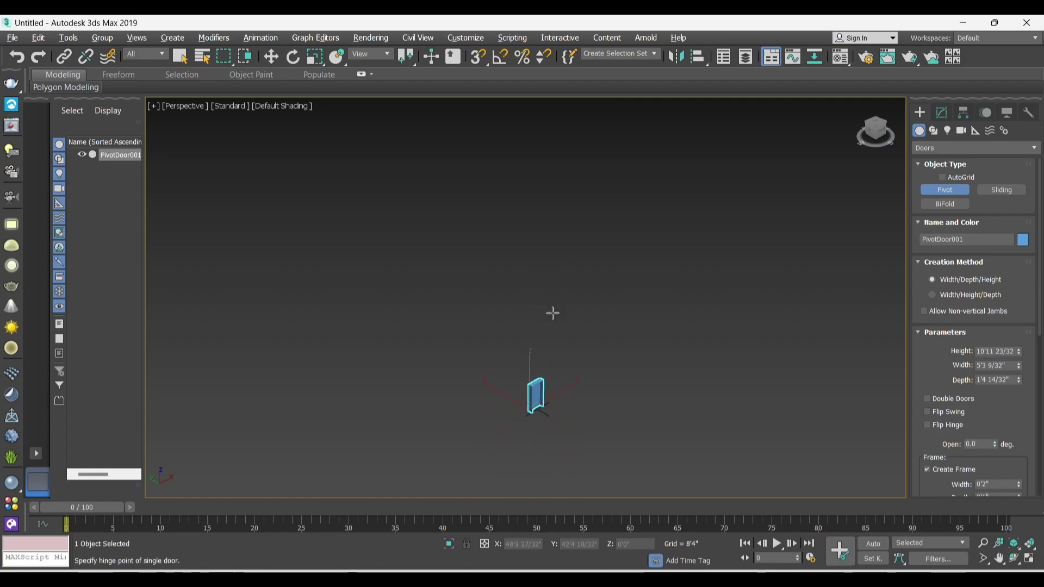
{"action": "scroll", "coordinate": [545, 408], "scroll_direction": "up", "scroll_amount": 5}
{"action": "scroll", "coordinate": [569, 282], "scroll_direction": "down", "scroll_amount": 3}
{"action": "scroll", "coordinate": [562, 228], "scroll_direction": "up", "scroll_amount": 1}
{"action": "scroll", "coordinate": [547, 276], "scroll_direction": "down", "scroll_amount": 3}
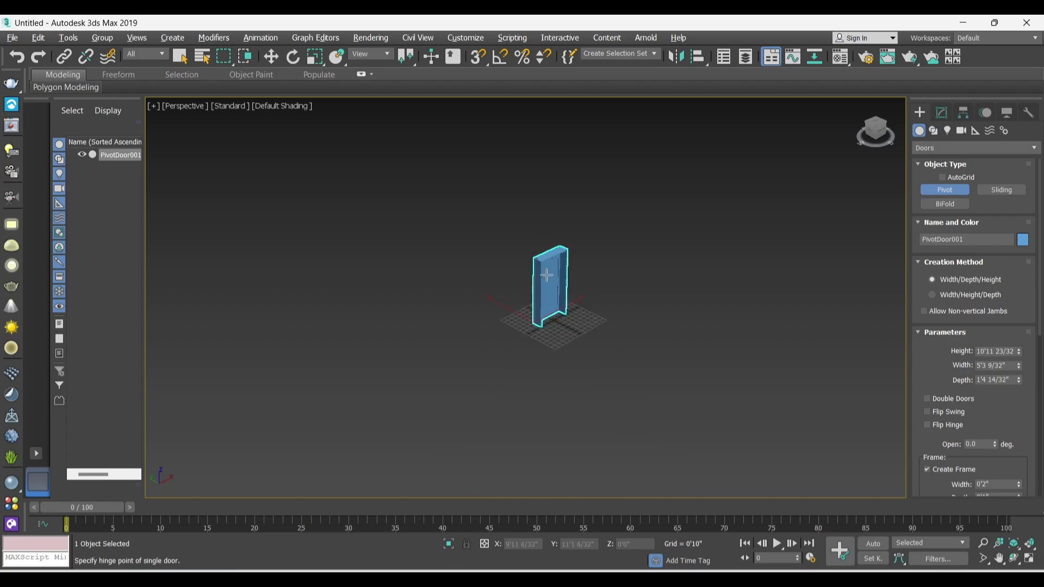
{"action": "scroll", "coordinate": [547, 275], "scroll_direction": "up", "scroll_amount": 5}
{"action": "right_click", "coordinate": [548, 315]}
{"action": "scroll", "coordinate": [548, 314], "scroll_direction": "down", "scroll_amount": 6}
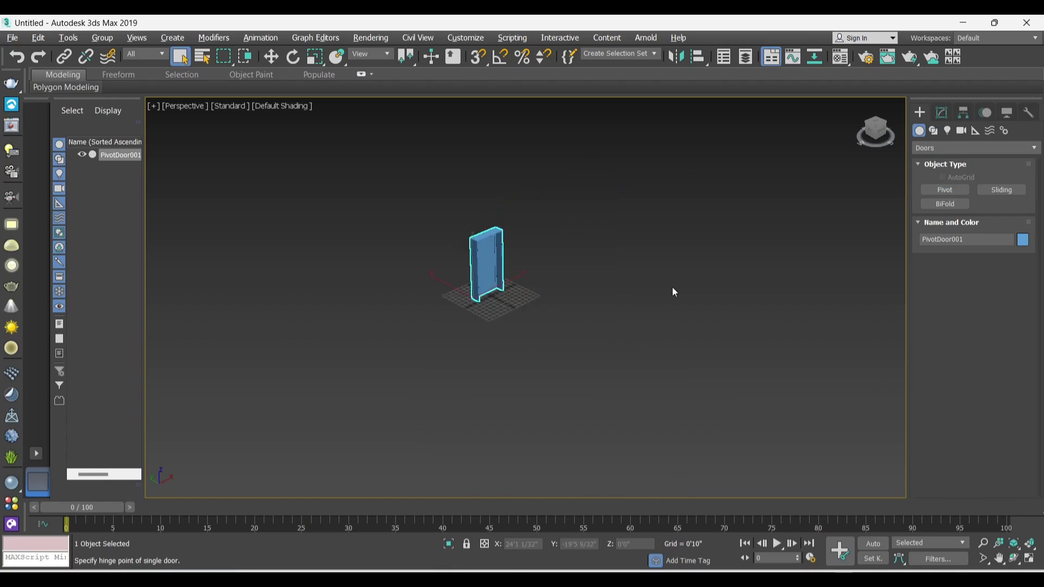
Draw a second, shorter pink pivot door beside it and select it
{"action": "left_click", "coordinate": [925, 192]}
{"action": "scroll", "coordinate": [566, 304], "scroll_direction": "up", "scroll_amount": 2}
{"action": "scroll", "coordinate": [545, 342], "scroll_direction": "up", "scroll_amount": 2}
{"action": "scroll", "coordinate": [552, 380], "scroll_direction": "down", "scroll_amount": 1}
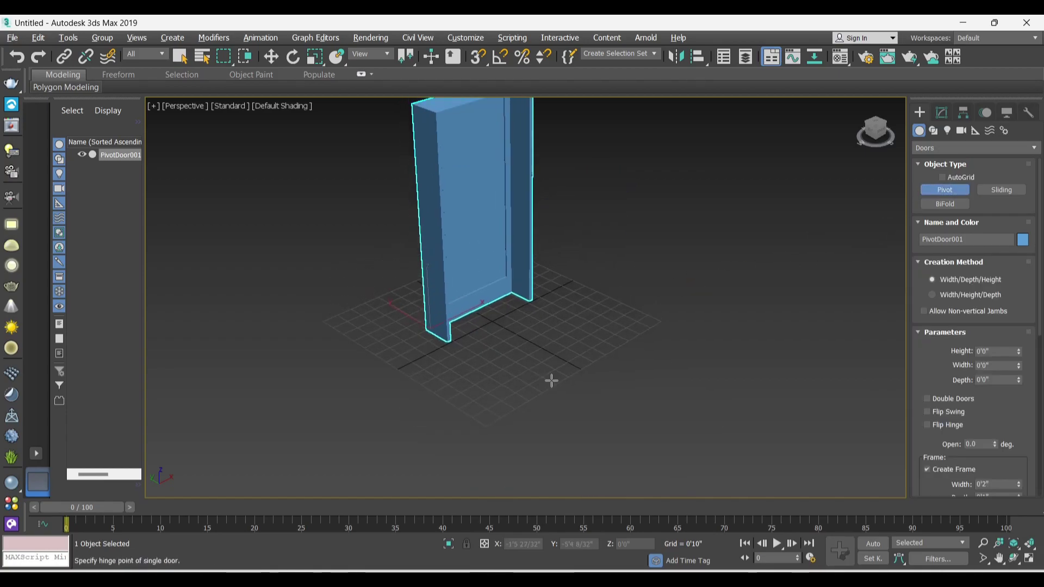
{"action": "left_click_drag", "start_coordinate": [576, 401], "coordinate": [670, 336]}
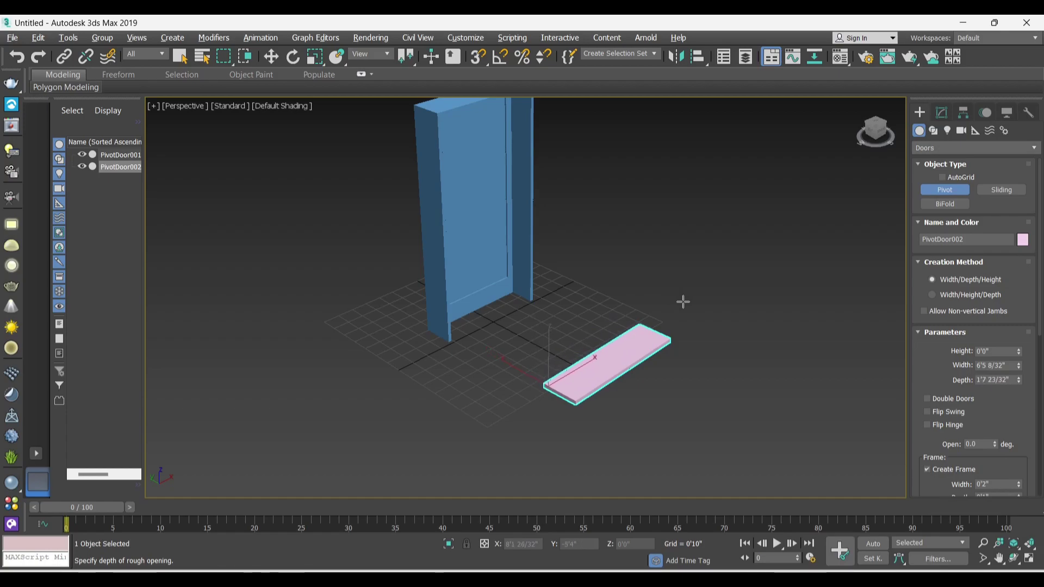
{"action": "left_click", "coordinate": [683, 302]}
{"action": "left_click", "coordinate": [678, 132]}
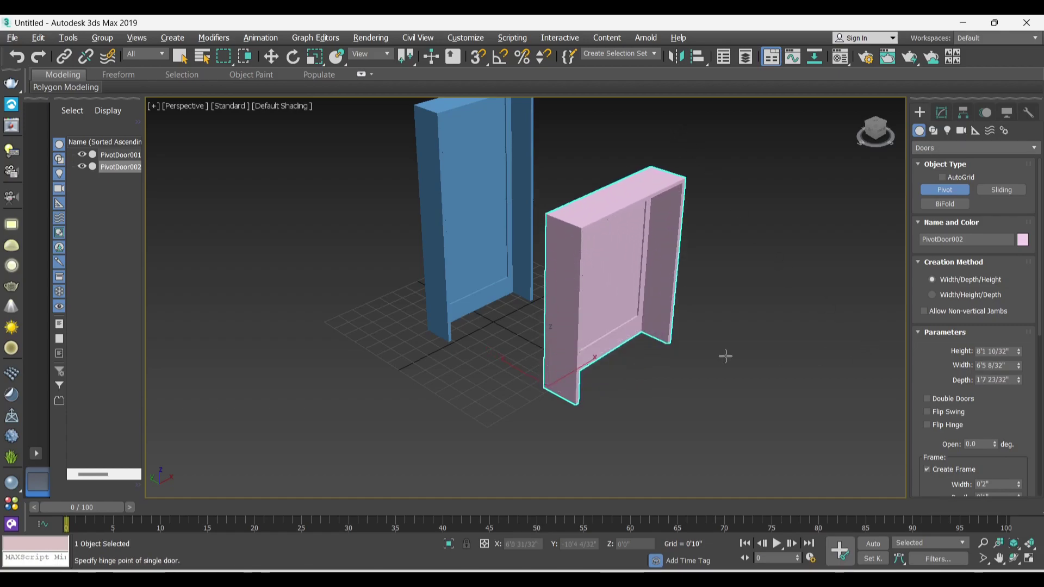
{"action": "scroll", "coordinate": [686, 273], "scroll_direction": "down", "scroll_amount": 2}
{"action": "scroll", "coordinate": [613, 234], "scroll_direction": "up", "scroll_amount": 3}
{"action": "right_click", "coordinate": [631, 261]}
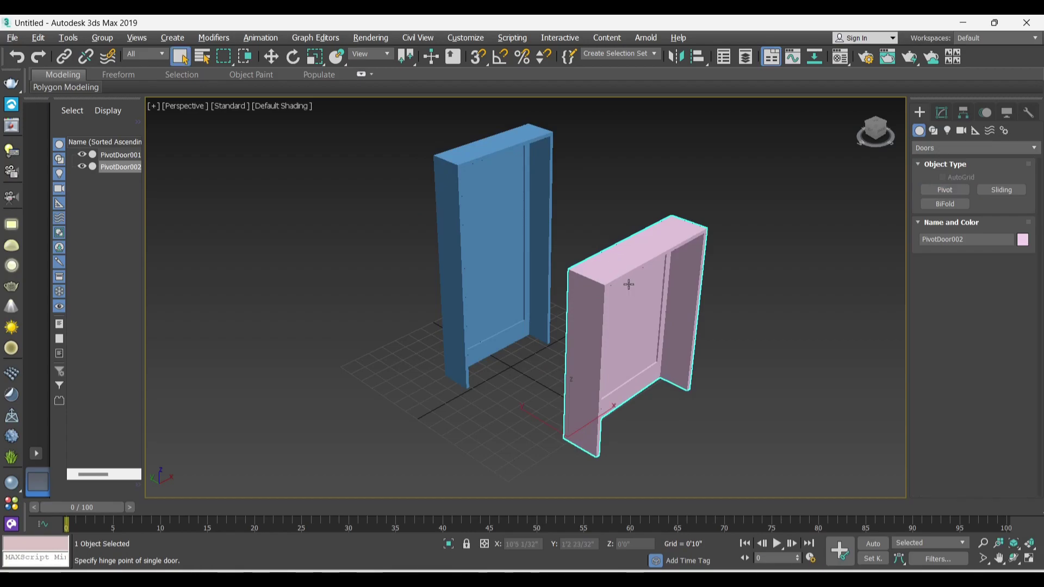
{"action": "left_click", "coordinate": [767, 274]}
{"action": "left_click", "coordinate": [628, 260]}
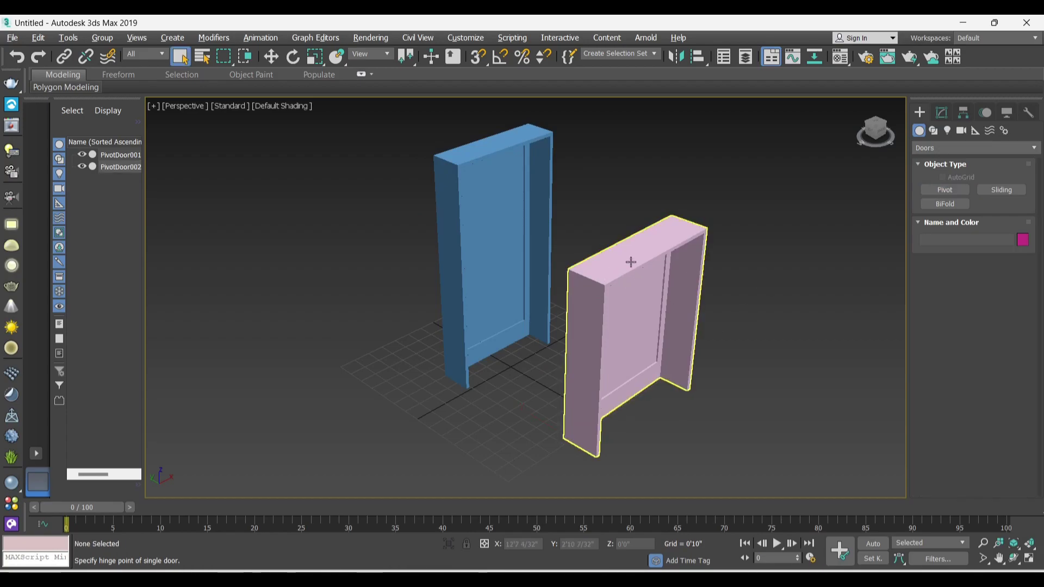
In the Modify panel, set the pink door's height to 7'0" and width to 3'0"
{"action": "left_click", "coordinate": [941, 114]}
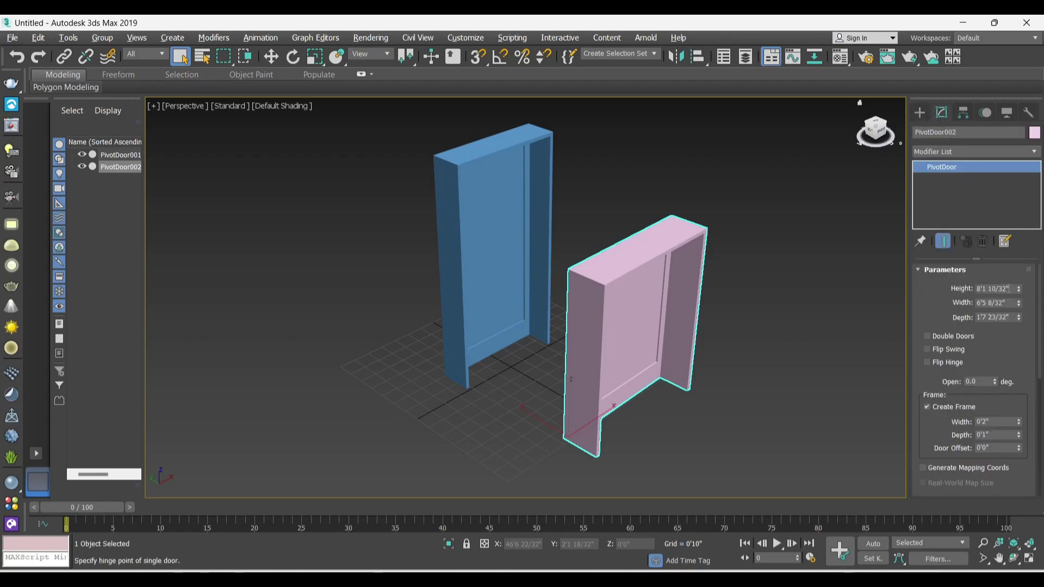
{"action": "left_click", "coordinate": [993, 289]}
{"action": "type", "text": "7"}
{"action": "key", "text": "Return"}
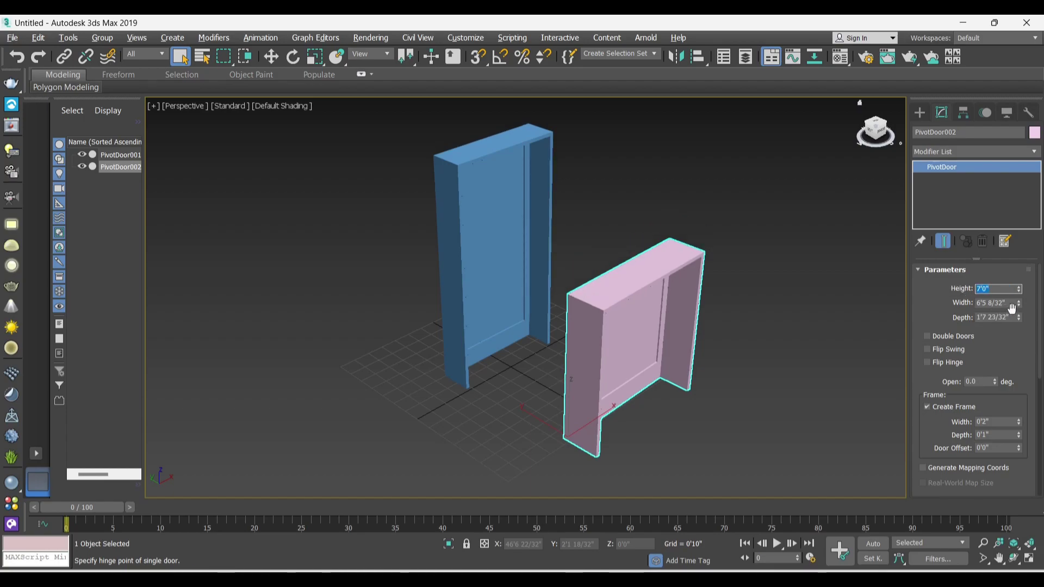
{"action": "key", "text": "Tab"}
{"action": "type", "text": "3'"}
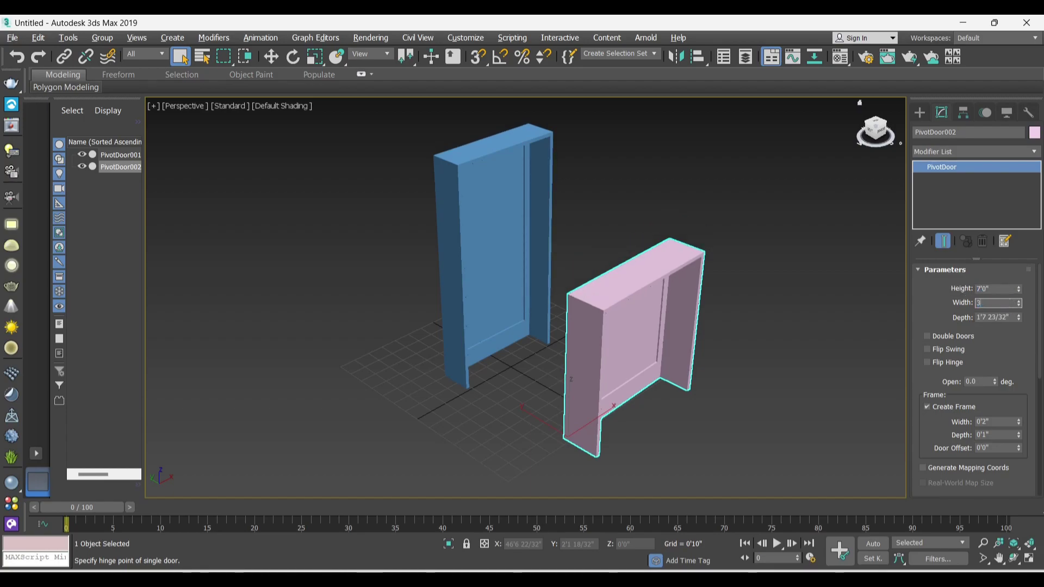
{"action": "key", "text": "Return"}
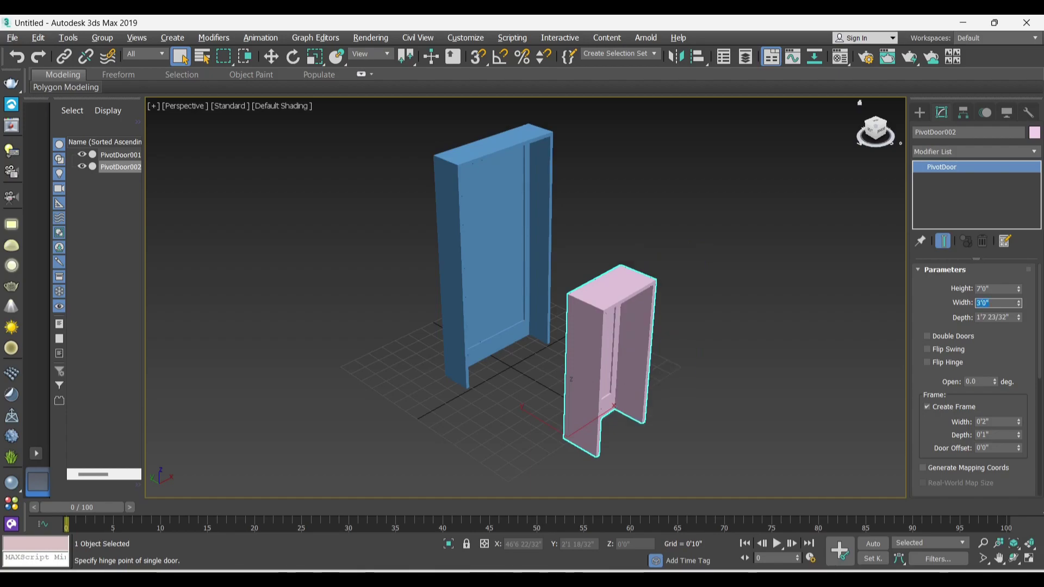
Set the pink door's depth to 0'4" and deselect it
{"action": "key", "text": "Tab"}
{"action": "type", "text": "2\""}
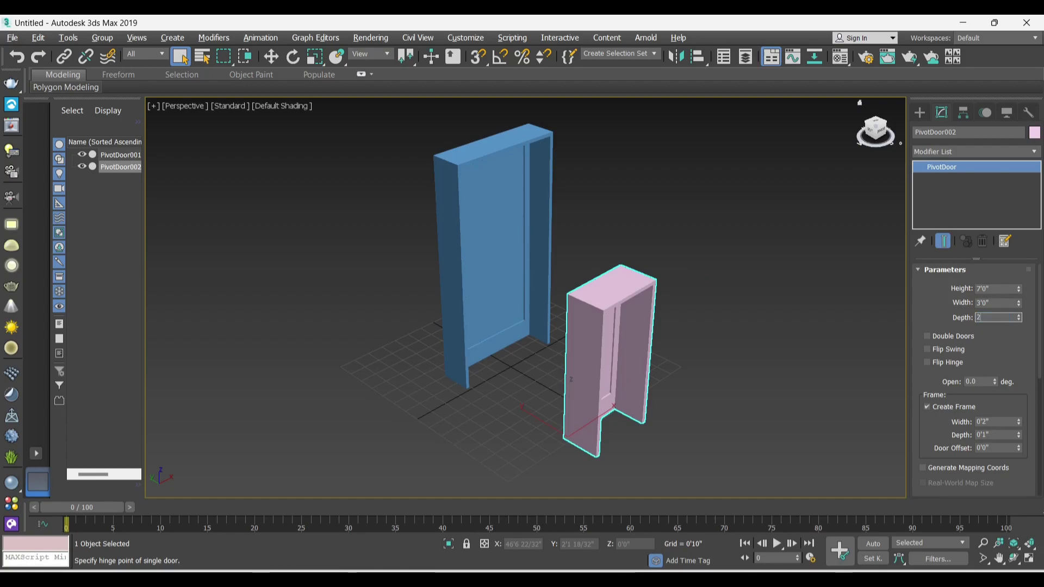
{"action": "type", "text": "4\""}
{"action": "key", "text": "Return"}
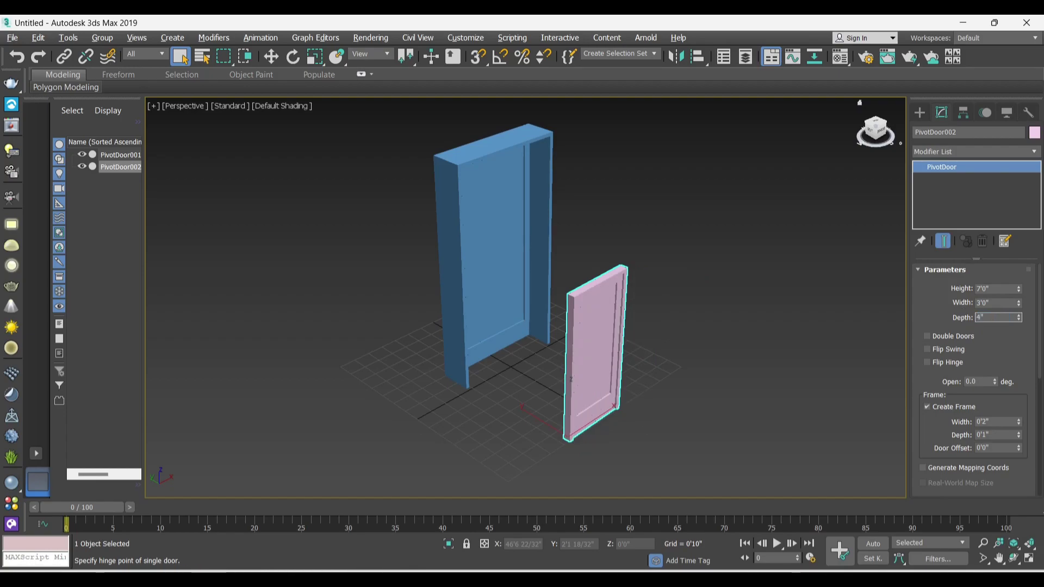
{"action": "key", "text": "Return"}
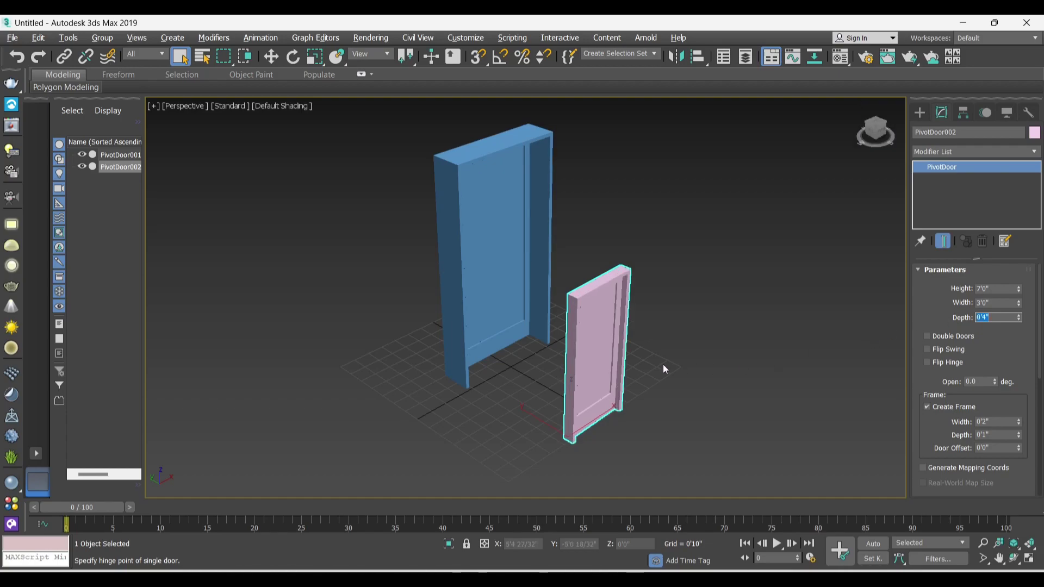
{"action": "scroll", "coordinate": [515, 275], "scroll_direction": "up", "scroll_amount": 5}
{"action": "scroll", "coordinate": [602, 245], "scroll_direction": "down", "scroll_amount": 4}
{"action": "scroll", "coordinate": [601, 245], "scroll_direction": "up", "scroll_amount": 1}
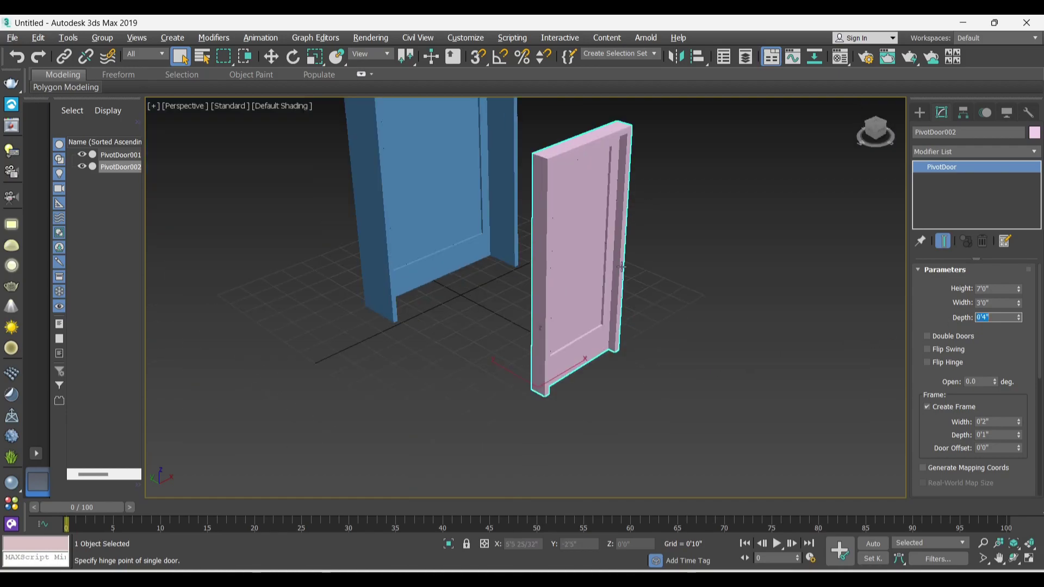
{"action": "left_click", "coordinate": [692, 234]}
{"action": "scroll", "coordinate": [654, 251], "scroll_direction": "up", "scroll_amount": 2}
{"action": "scroll", "coordinate": [613, 182], "scroll_direction": "down", "scroll_amount": 4}
{"action": "scroll", "coordinate": [727, 343], "scroll_direction": "down", "scroll_amount": 3}
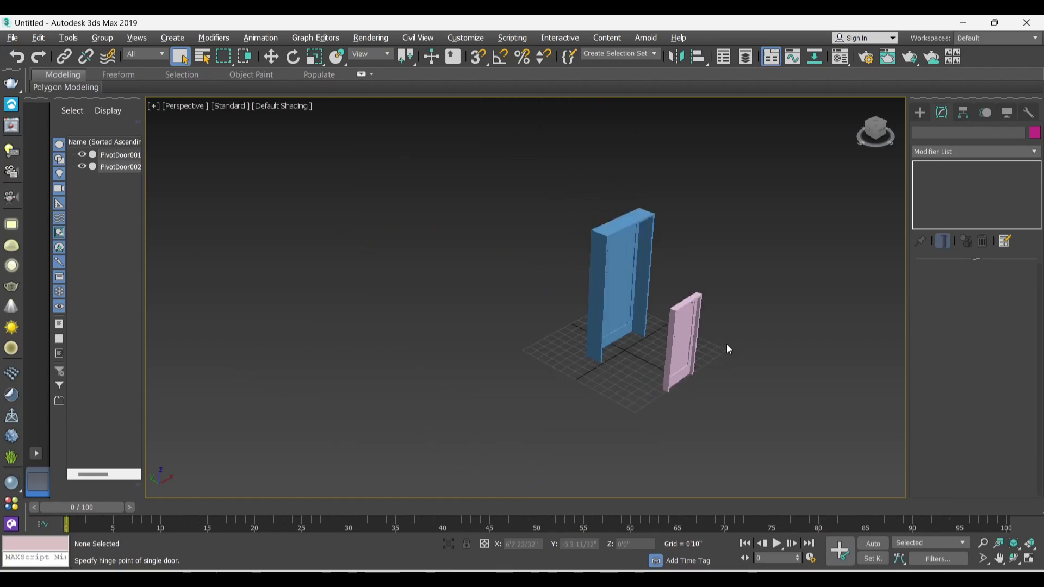
{"action": "scroll", "coordinate": [632, 272], "scroll_direction": "up", "scroll_amount": 1}
Give the blue PivotDoor001 height 7'0", width 2'7 6/32" and depth 0'4"
{"action": "left_click", "coordinate": [632, 272]}
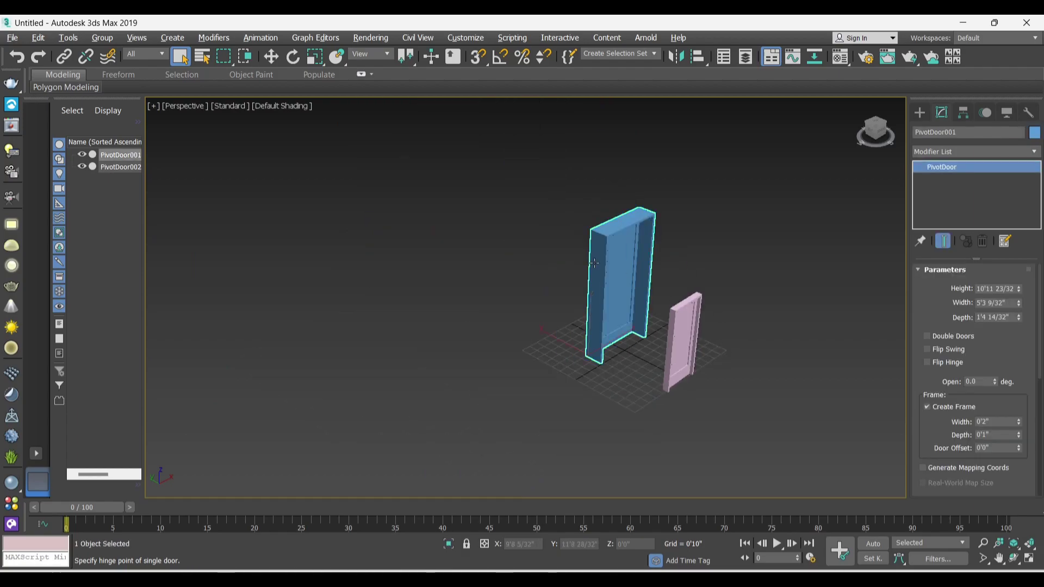
{"action": "left_click", "coordinate": [1004, 289]}
{"action": "type", "text": "7'0"}
{"action": "key", "text": "Return"}
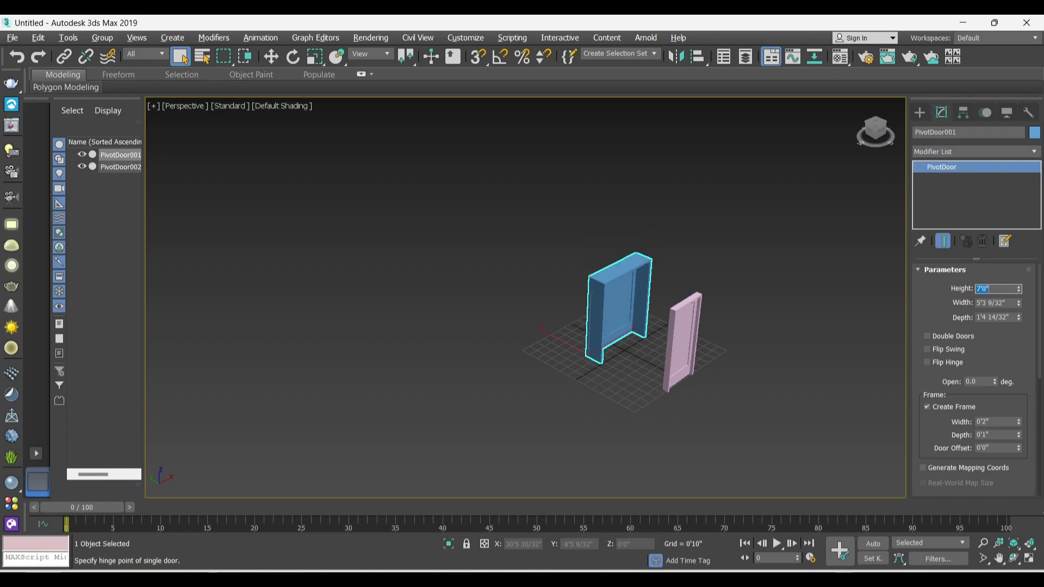
{"action": "key", "text": "Tab"}
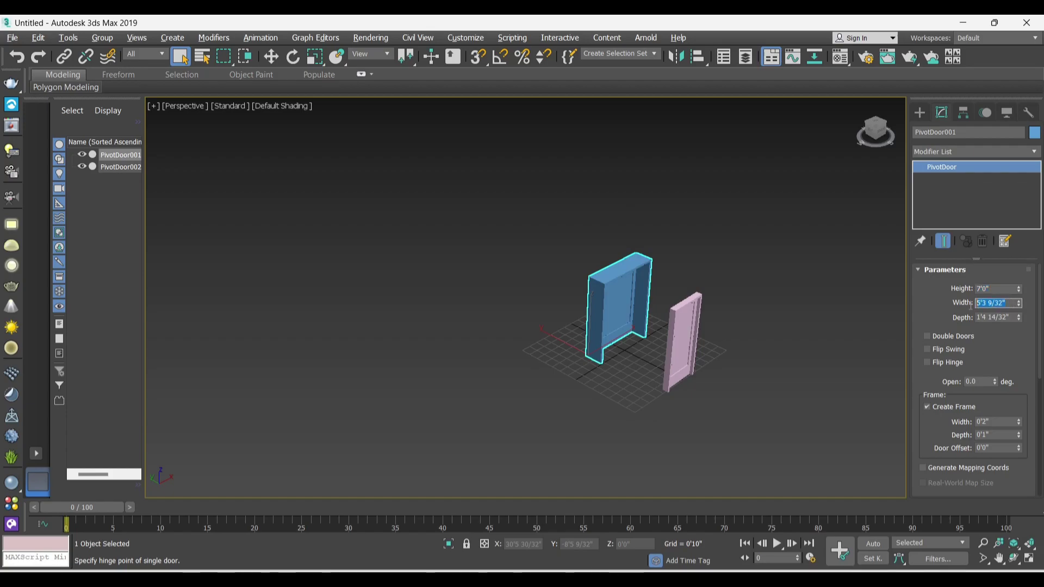
{"action": "type", "text": "2.6"}
{"action": "key", "text": "Return"}
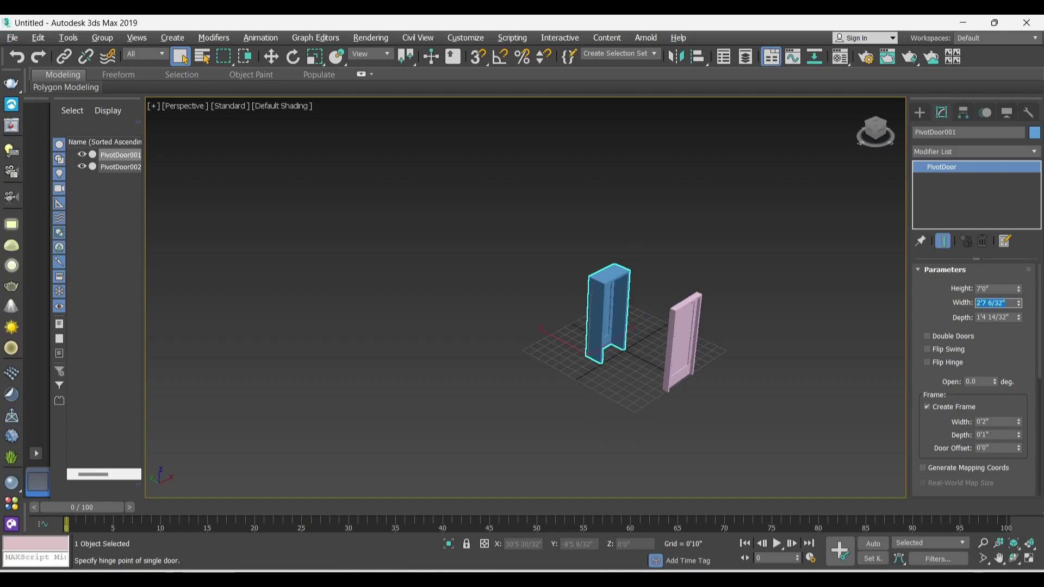
{"action": "key", "text": "Tab"}
{"action": "type", "text": "4"}
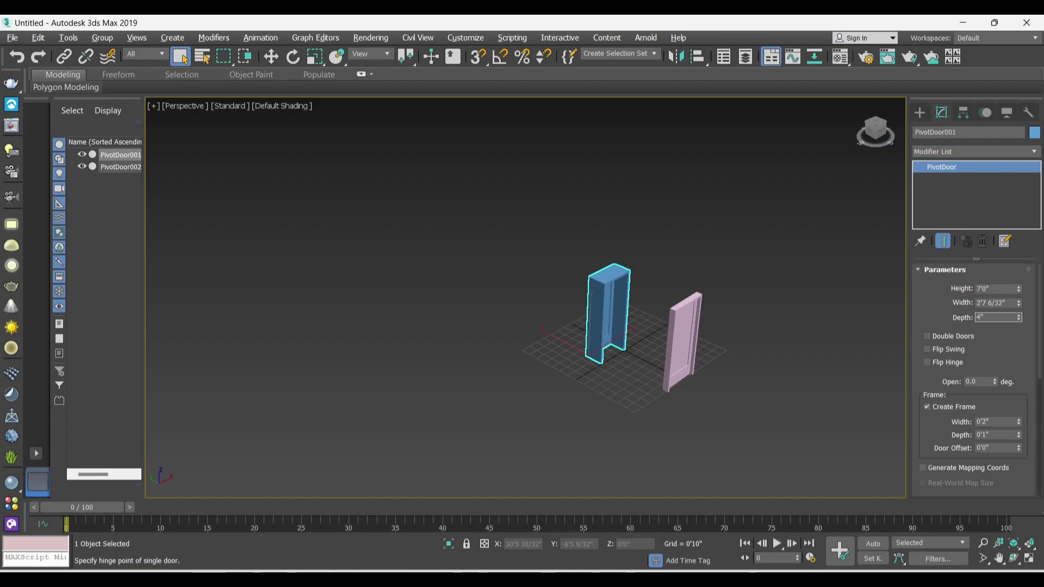
{"action": "key", "text": "Return"}
{"action": "scroll", "coordinate": [721, 327], "scroll_direction": "up", "scroll_amount": 3}
Select and deselect the pink door, then return to the Create panel's door types
{"action": "left_click", "coordinate": [722, 327]}
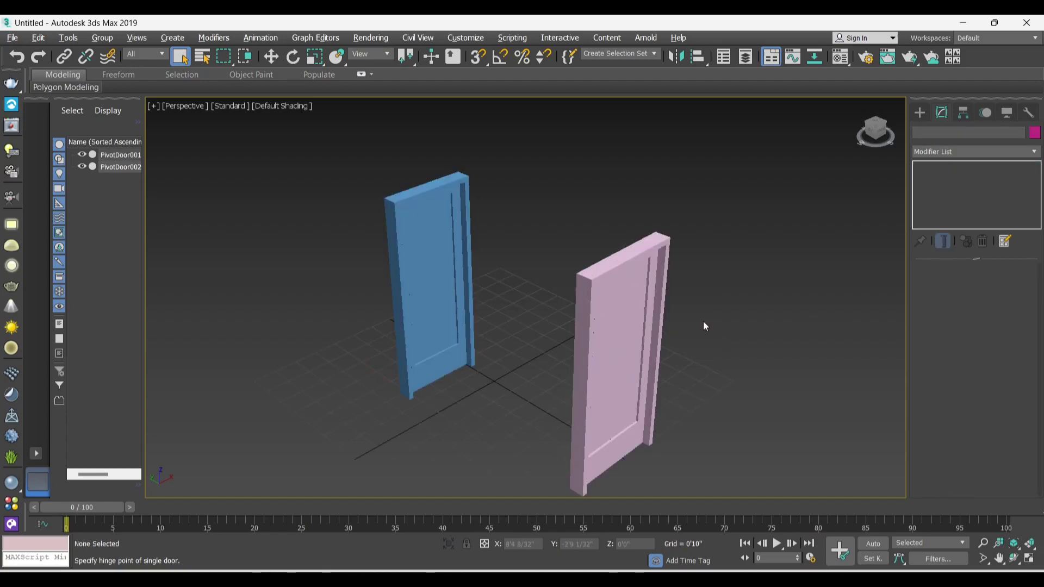
{"action": "scroll", "coordinate": [703, 321], "scroll_direction": "up", "scroll_amount": 3}
{"action": "left_click", "coordinate": [602, 228]}
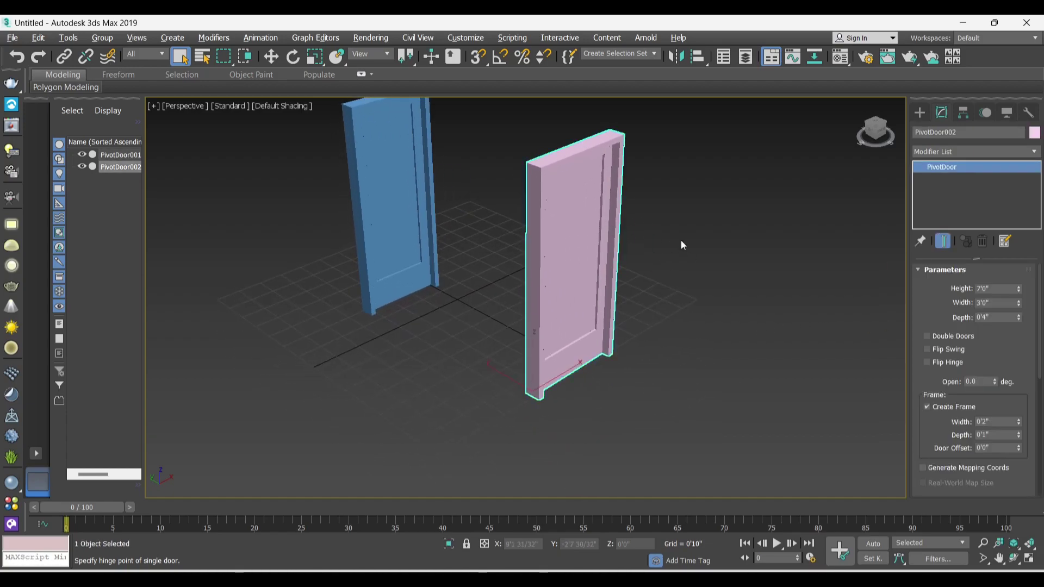
{"action": "left_click", "coordinate": [735, 252]}
{"action": "left_click", "coordinate": [921, 113]}
{"action": "left_click", "coordinate": [945, 190]}
Select PivotDoor002 and show its PivotDoor Parameters in the Modify panel
{"action": "scroll", "coordinate": [707, 305], "scroll_direction": "down", "scroll_amount": 5}
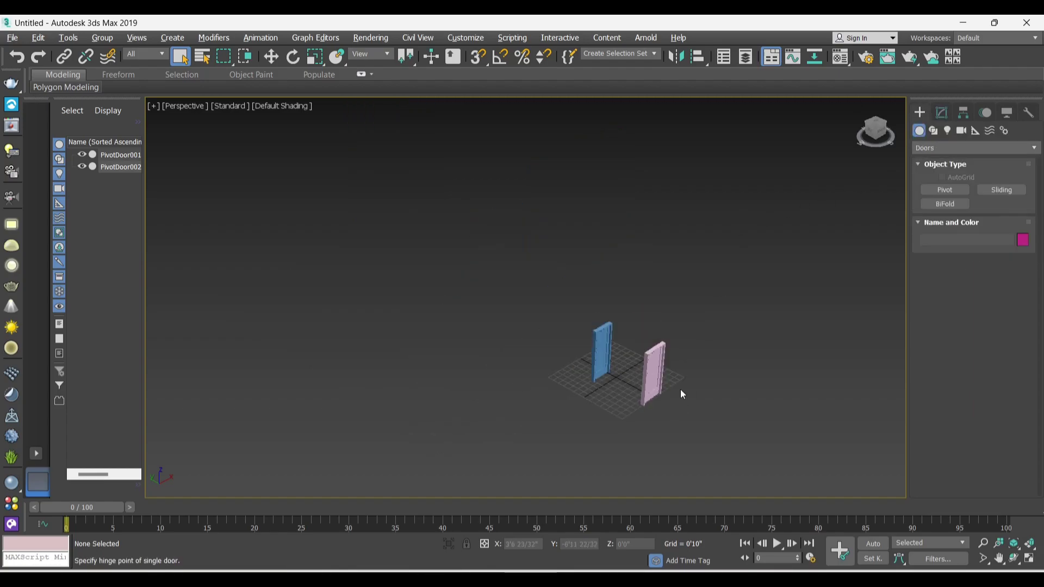
{"action": "scroll", "coordinate": [652, 408], "scroll_direction": "up", "scroll_amount": 3}
{"action": "scroll", "coordinate": [631, 380], "scroll_direction": "up", "scroll_amount": 3}
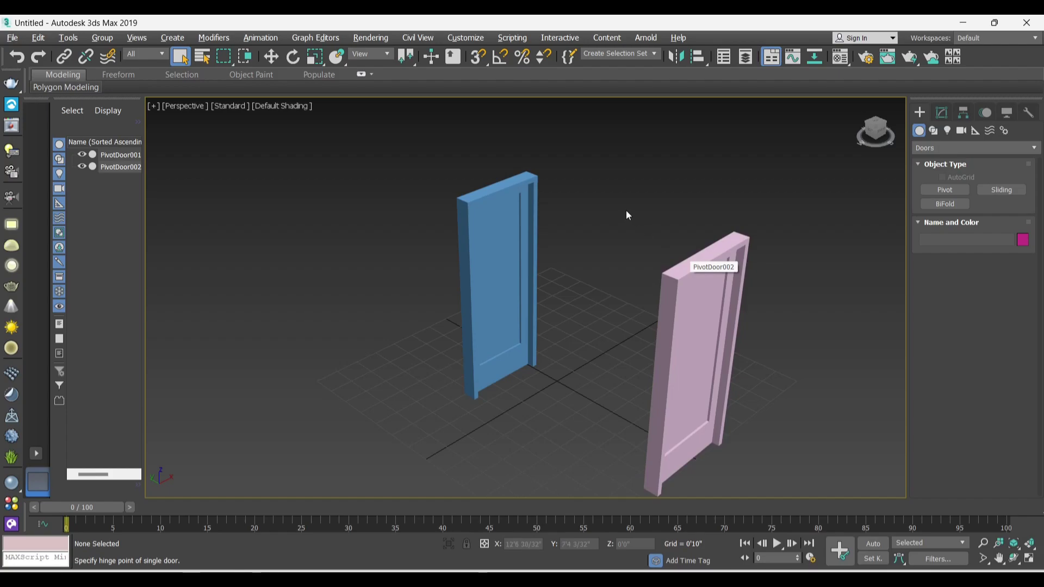
{"action": "scroll", "coordinate": [618, 244], "scroll_direction": "down", "scroll_amount": 4}
{"action": "scroll", "coordinate": [618, 243], "scroll_direction": "up", "scroll_amount": 4}
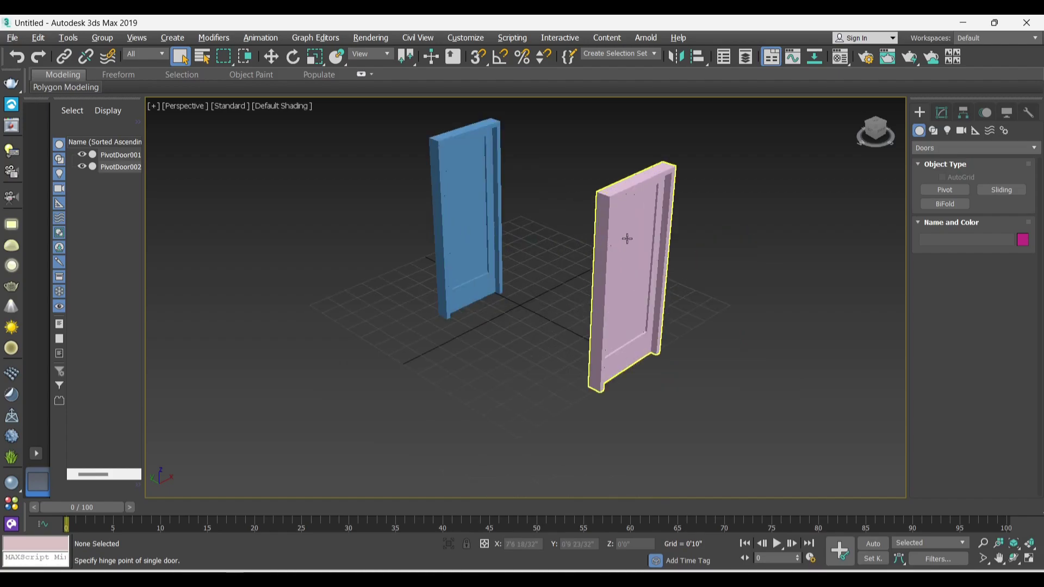
{"action": "left_click", "coordinate": [619, 241]}
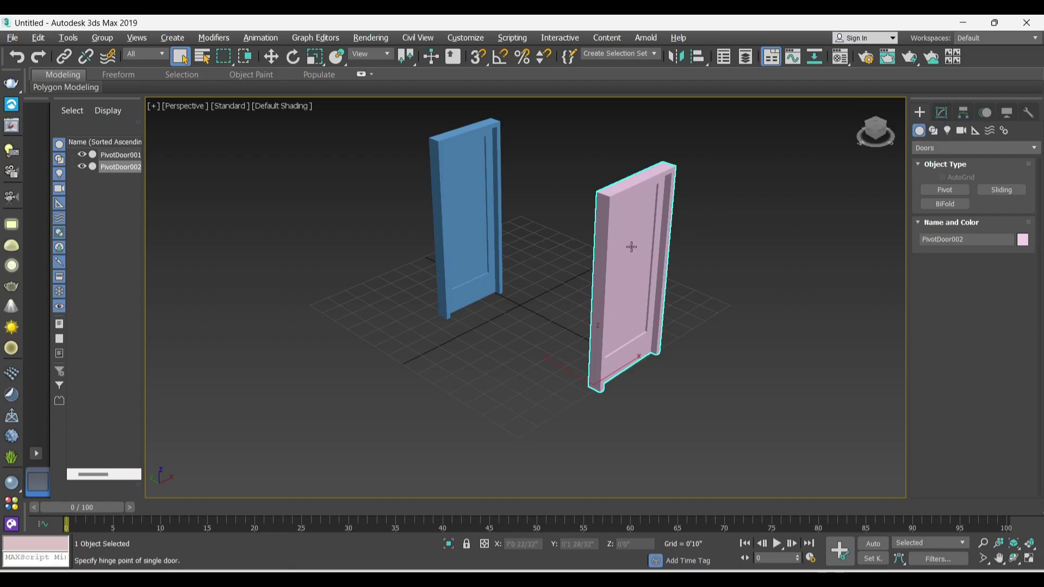
{"action": "left_click", "coordinate": [941, 113]}
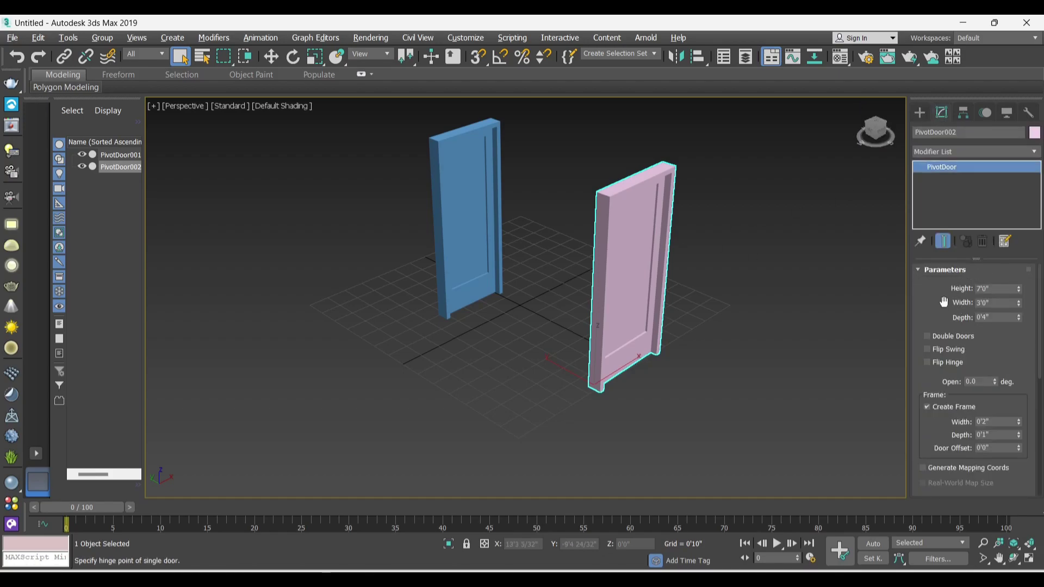
{"action": "scroll", "coordinate": [665, 199], "scroll_direction": "up", "scroll_amount": 3}
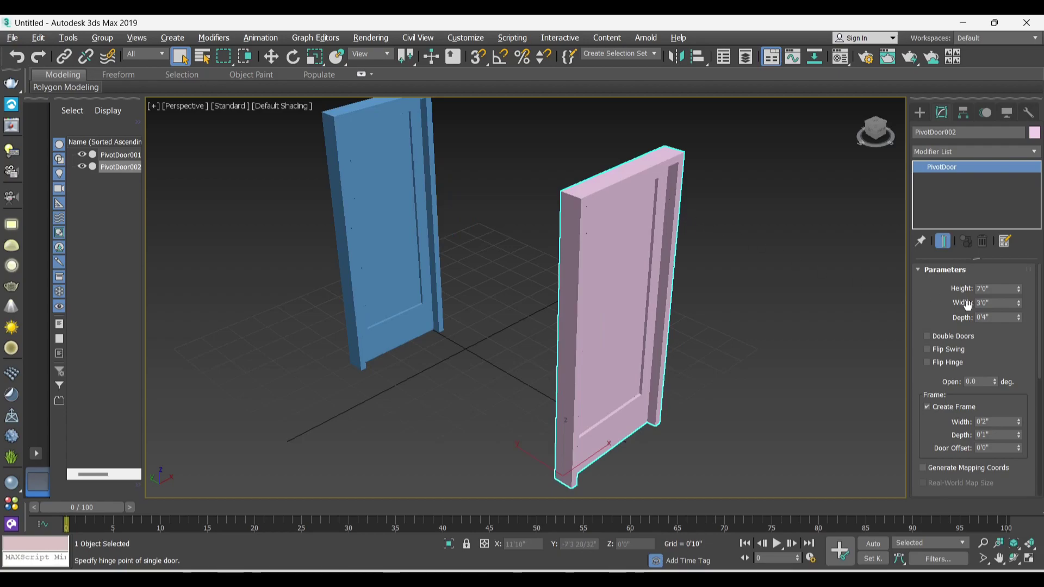
{"action": "left_click", "coordinate": [927, 336]}
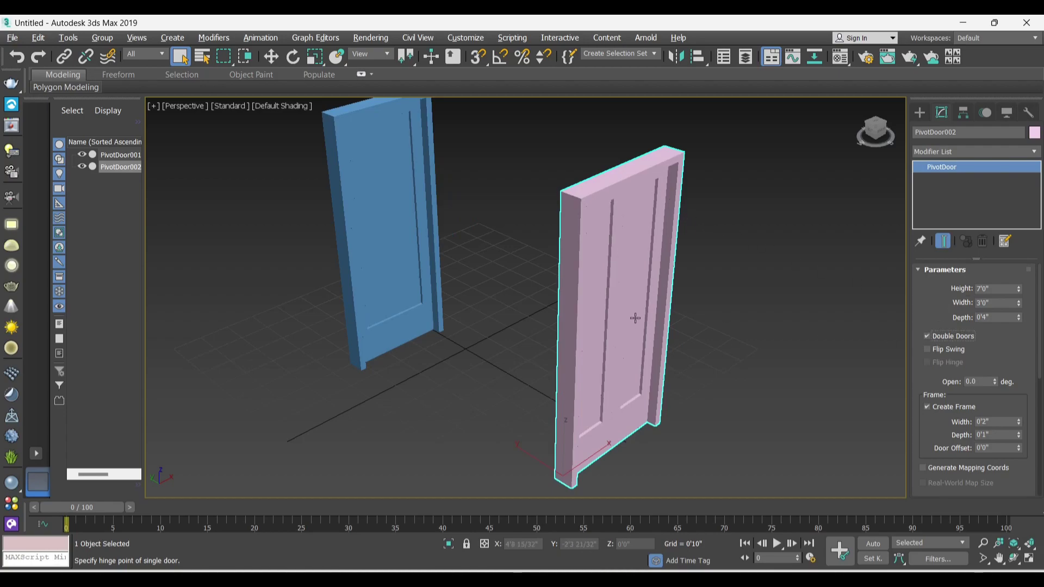
{"action": "mouse_move", "coordinate": [631, 317]}
{"action": "middle_mouse_down", "text": "alt"}
{"action": "mouse_move", "coordinate": [646, 298]}
{"action": "mouse_move", "coordinate": [574, 296]}
{"action": "middle_mouse_up", "text": "alt"}
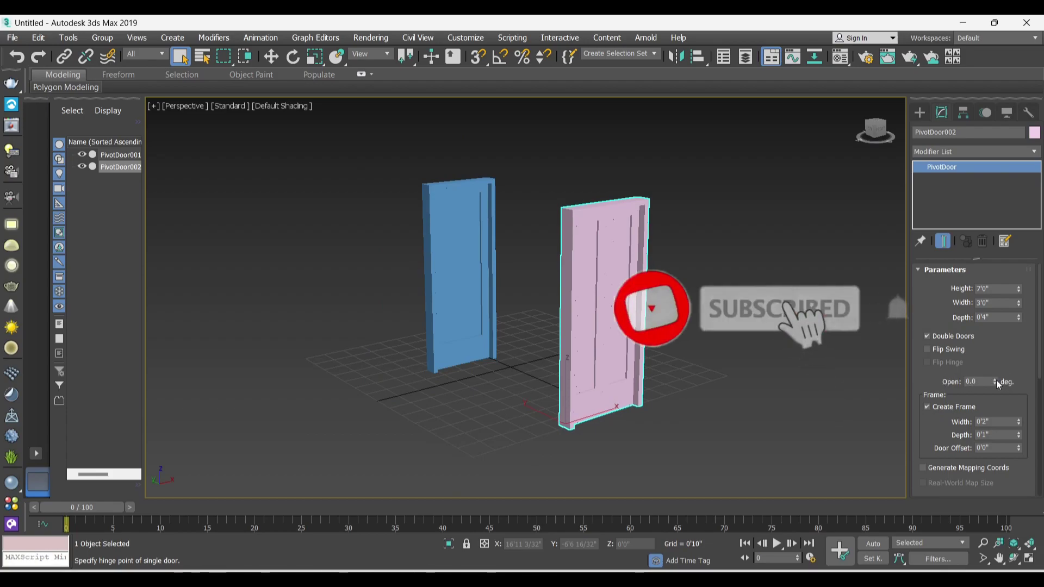
{"action": "left_click_drag", "start_coordinate": [995, 381], "coordinate": [996, 374]}
{"action": "left_click_drag", "start_coordinate": [1000, 347], "coordinate": [992, 253]}
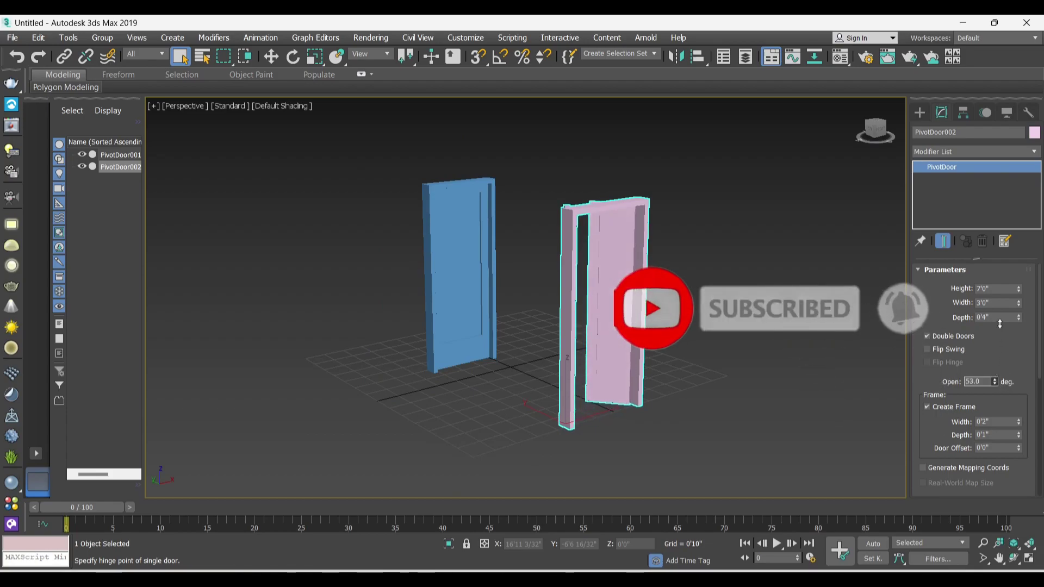
{"action": "left_click", "coordinate": [927, 336]}
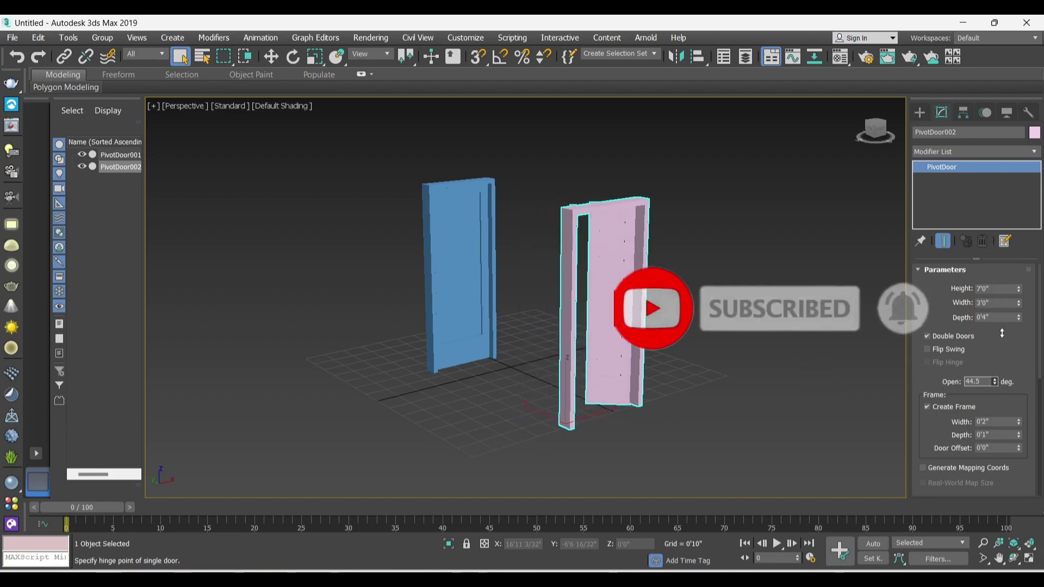
{"action": "mouse_move", "coordinate": [995, 380]}
{"action": "left_mouse_down"}
{"action": "mouse_move", "coordinate": [993, 316]}
{"action": "mouse_move", "coordinate": [1004, 432]}
{"action": "mouse_move", "coordinate": [1019, 318]}
{"action": "mouse_move", "coordinate": [11, 383]}
{"action": "left_mouse_up"}
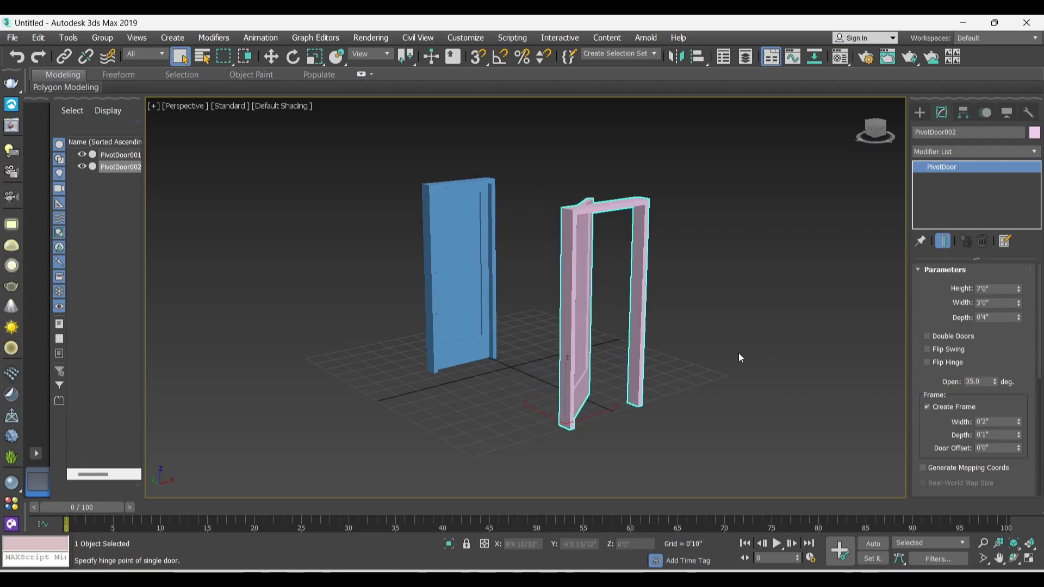
Turn on Flip Hinge for the pink door and open it to 89 degrees
{"action": "left_click", "coordinate": [929, 350]}
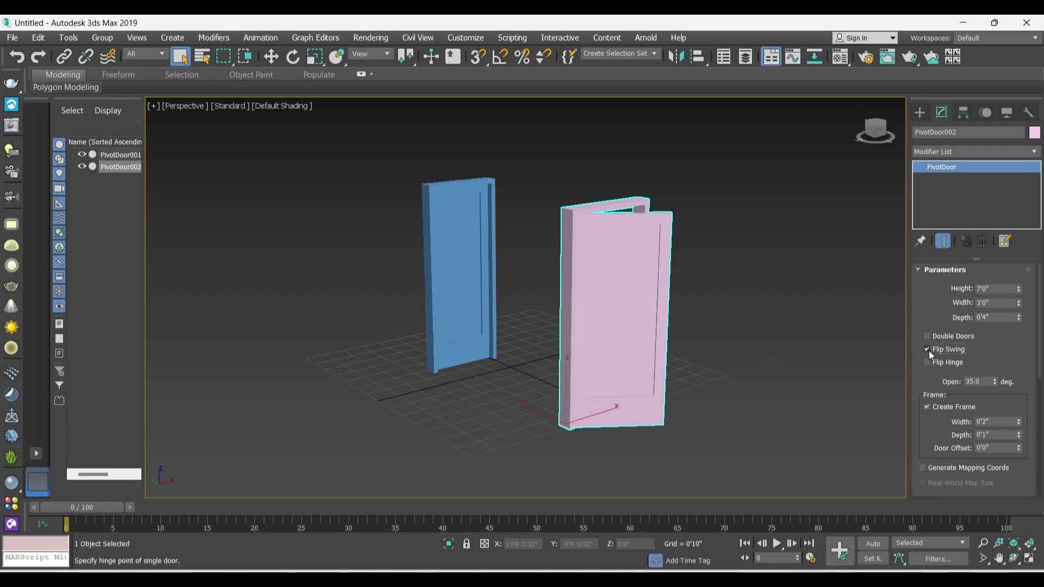
{"action": "left_click", "coordinate": [929, 351]}
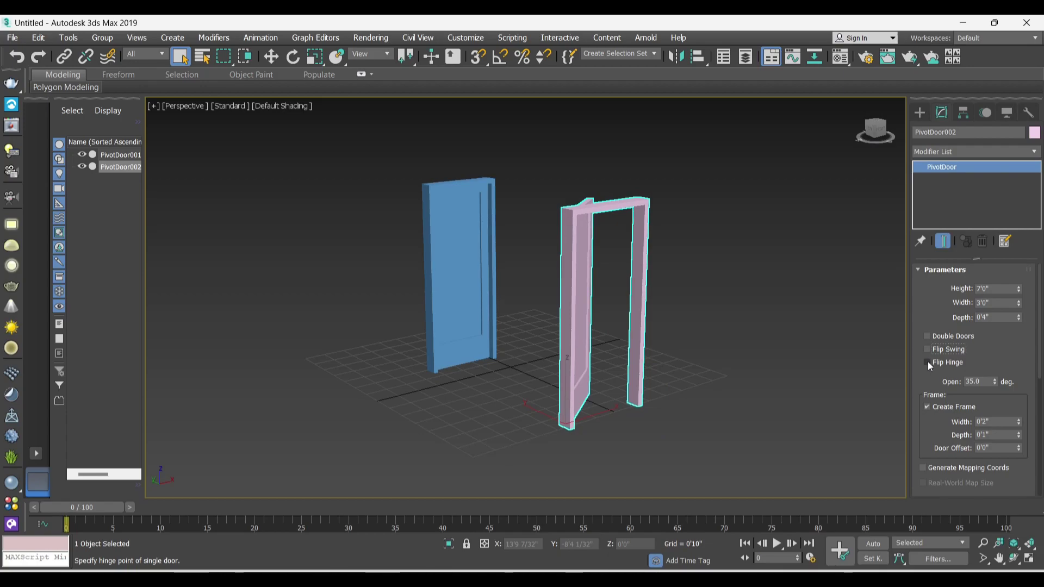
{"action": "left_click", "coordinate": [928, 363]}
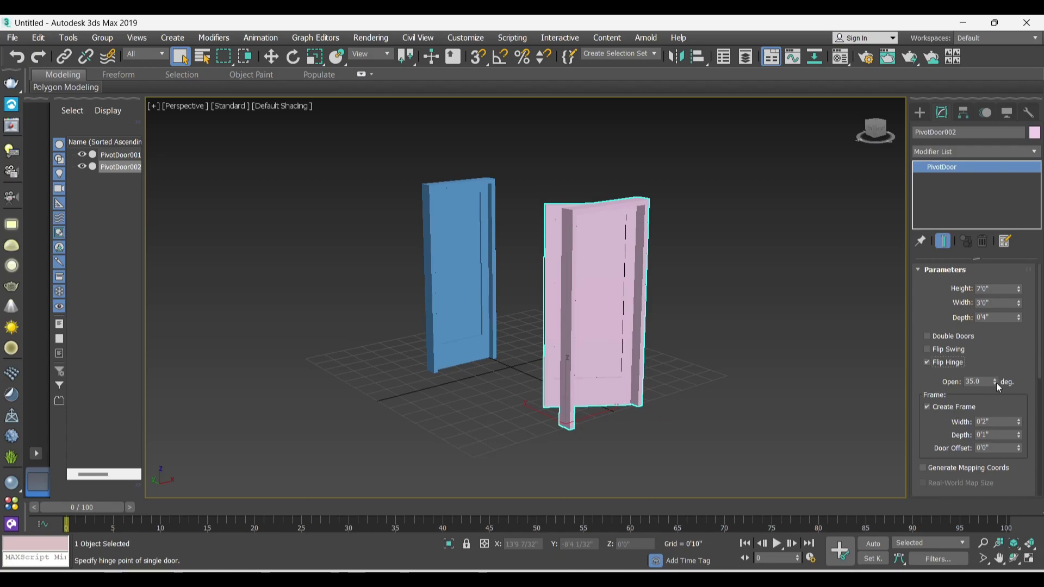
{"action": "left_click_drag", "start_coordinate": [996, 382], "coordinate": [1001, 323]}
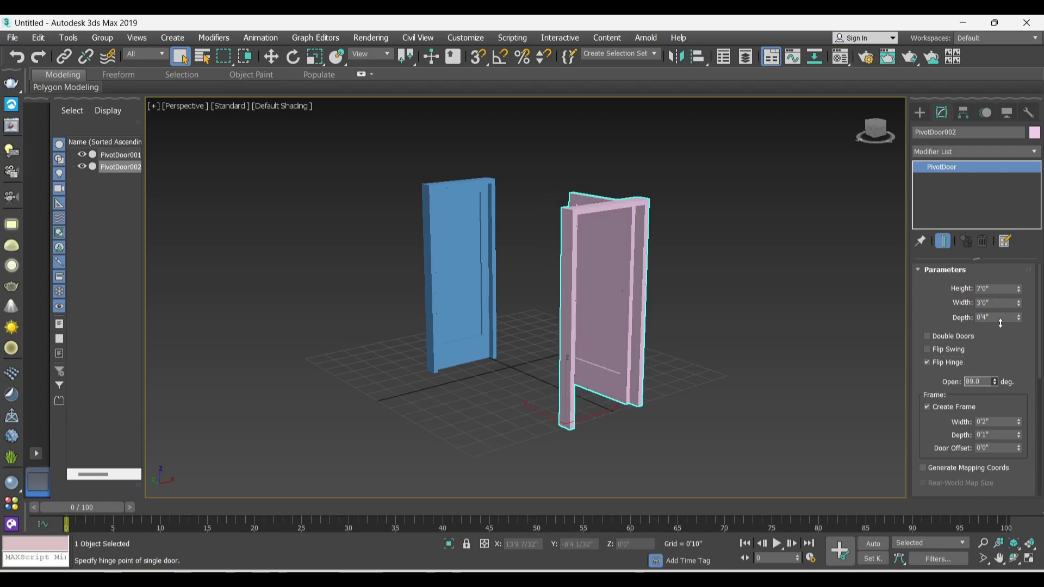
{"action": "left_click", "coordinate": [928, 362]}
{"action": "left_click", "coordinate": [928, 363]}
{"action": "left_click", "coordinate": [928, 362]}
{"action": "left_click", "coordinate": [928, 363]}
Set the pink door's frame width to 0'3 22/32" and frame depth to 0'1 1/32"
{"action": "scroll", "coordinate": [990, 402], "scroll_direction": "down", "scroll_amount": 1}
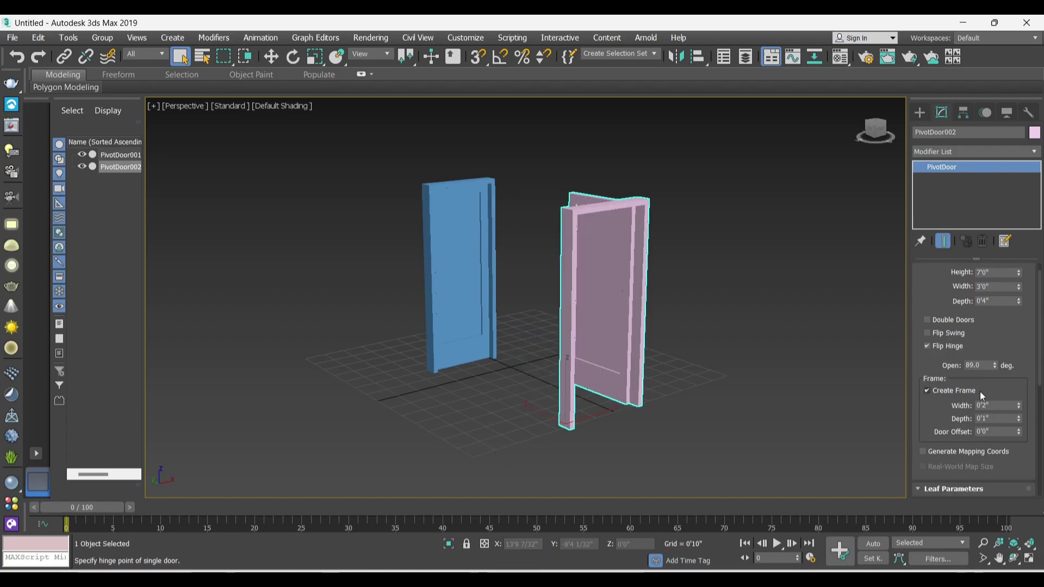
{"action": "scroll", "coordinate": [946, 400], "scroll_direction": "down", "scroll_amount": 1}
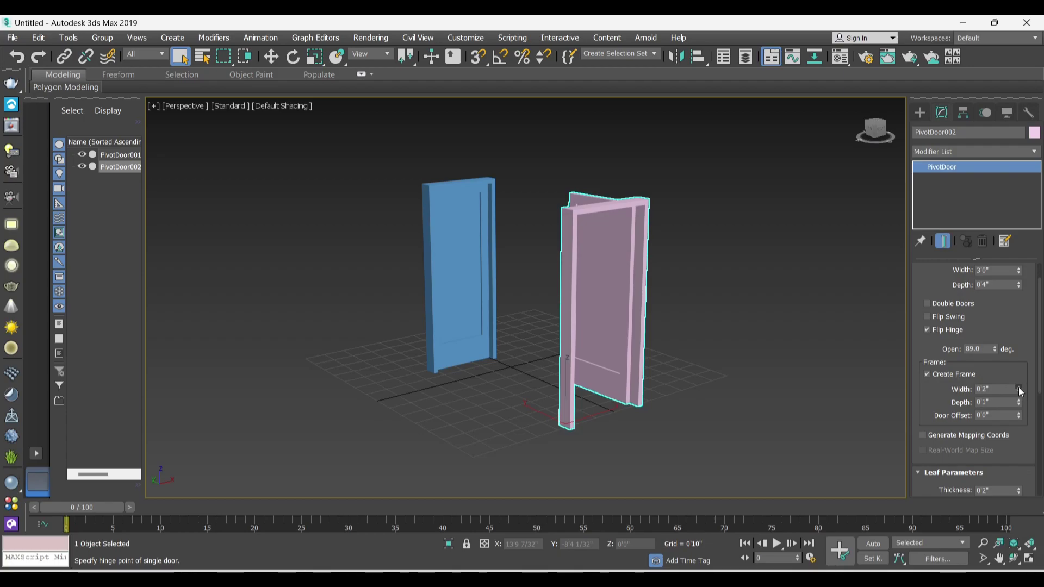
{"action": "left_click_drag", "start_coordinate": [1021, 391], "coordinate": [1021, 305]}
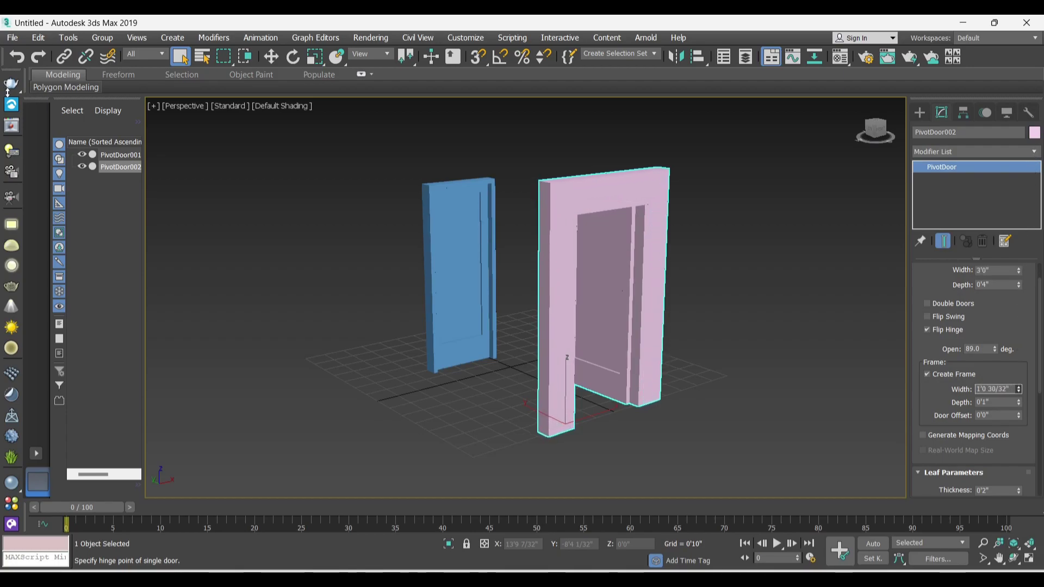
{"action": "left_click_drag", "start_coordinate": [1019, 390], "coordinate": [1023, 348]}
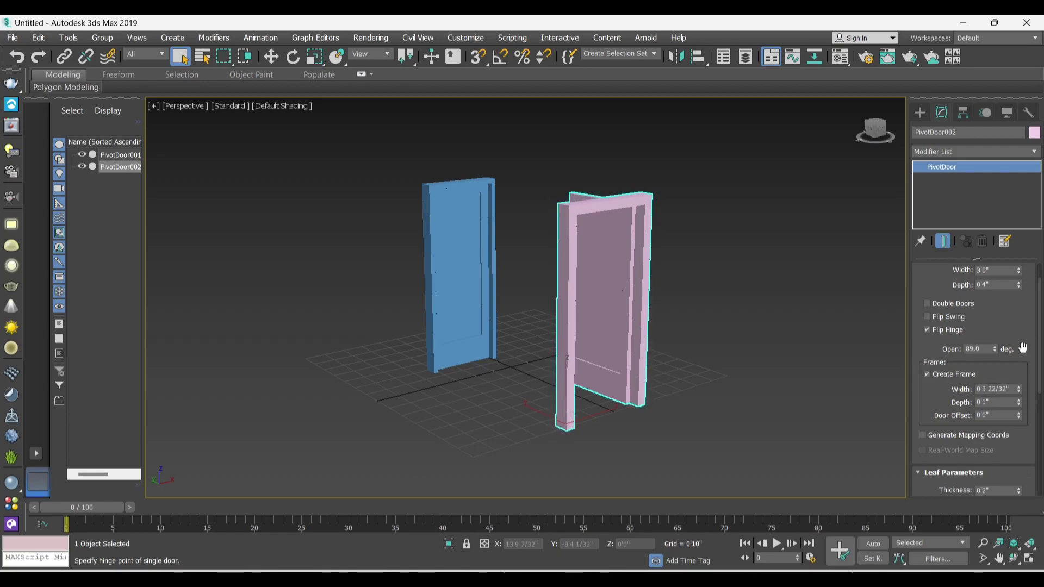
{"action": "mouse_move", "coordinate": [1019, 405]}
{"action": "left_mouse_down"}
{"action": "mouse_move", "coordinate": [1009, 438]}
{"action": "mouse_move", "coordinate": [1019, 414]}
{"action": "mouse_move", "coordinate": [17, 184]}
{"action": "left_mouse_up"}
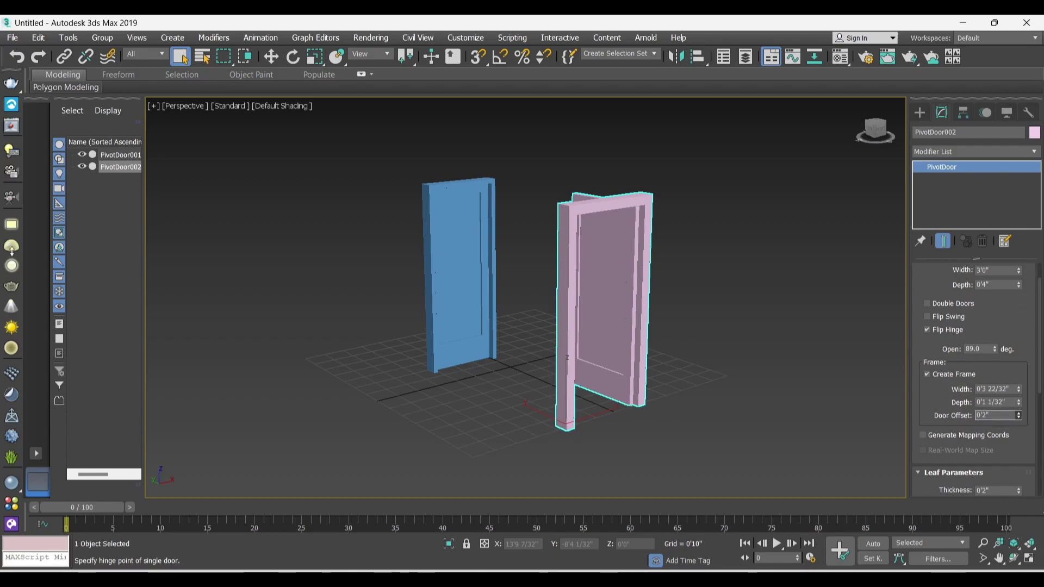
{"action": "type", "text": "0"}
{"action": "mouse_move", "coordinate": [11, 251]}
{"action": "left_mouse_down"}
{"action": "mouse_move", "coordinate": [194, 287]}
{"action": "mouse_move", "coordinate": [322, 368]}
{"action": "mouse_move", "coordinate": [337, 493]}
{"action": "mouse_move", "coordinate": [340, 296]}
{"action": "mouse_move", "coordinate": [351, 412]}
{"action": "mouse_move", "coordinate": [336, 426]}
{"action": "left_mouse_up"}
Swing the pink door partly closed to 45.5 degrees
{"action": "scroll", "coordinate": [959, 389], "scroll_direction": "down", "scroll_amount": 3}
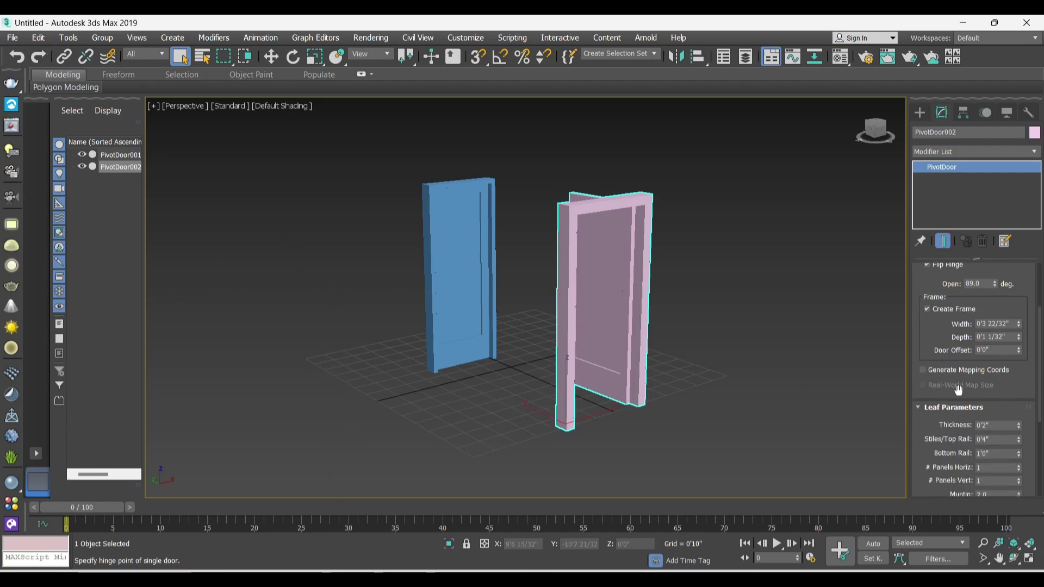
{"action": "scroll", "coordinate": [958, 390], "scroll_direction": "down", "scroll_amount": 1}
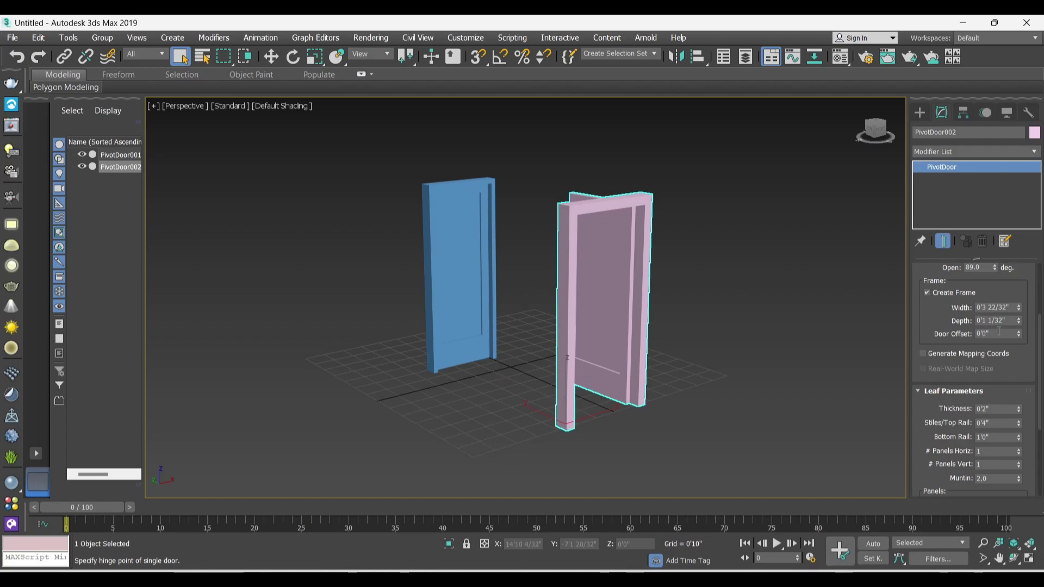
{"action": "left_click_drag", "start_coordinate": [996, 267], "coordinate": [1000, 315]}
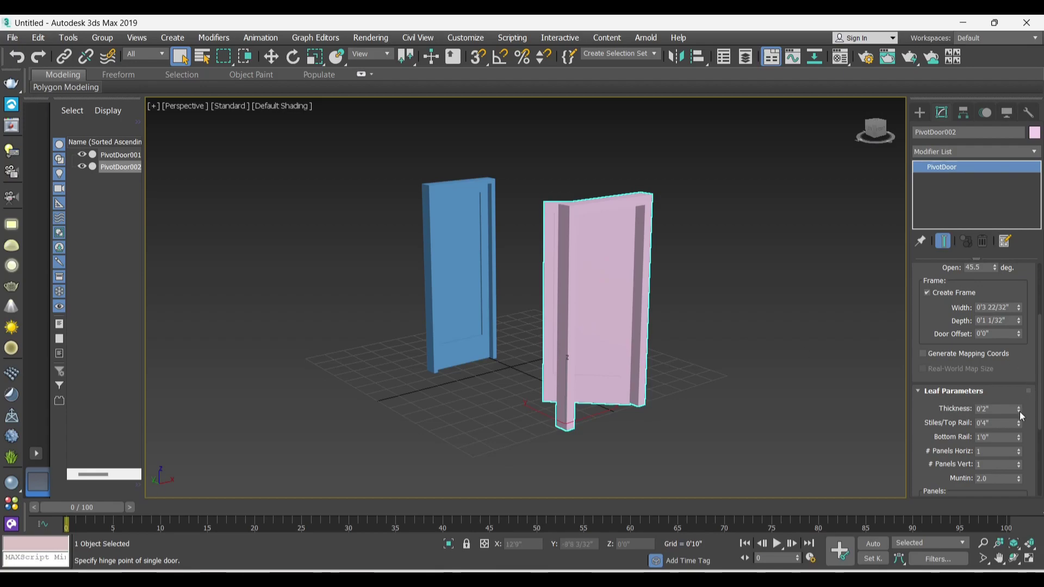
Set leaf thickness to 0'2" and widen stiles/top rail to 0'4 10/32"
{"action": "mouse_move", "coordinate": [1018, 409]}
{"action": "left_mouse_down"}
{"action": "mouse_move", "coordinate": [1029, 336]}
{"action": "mouse_move", "coordinate": [919, 39]}
{"action": "left_mouse_up"}
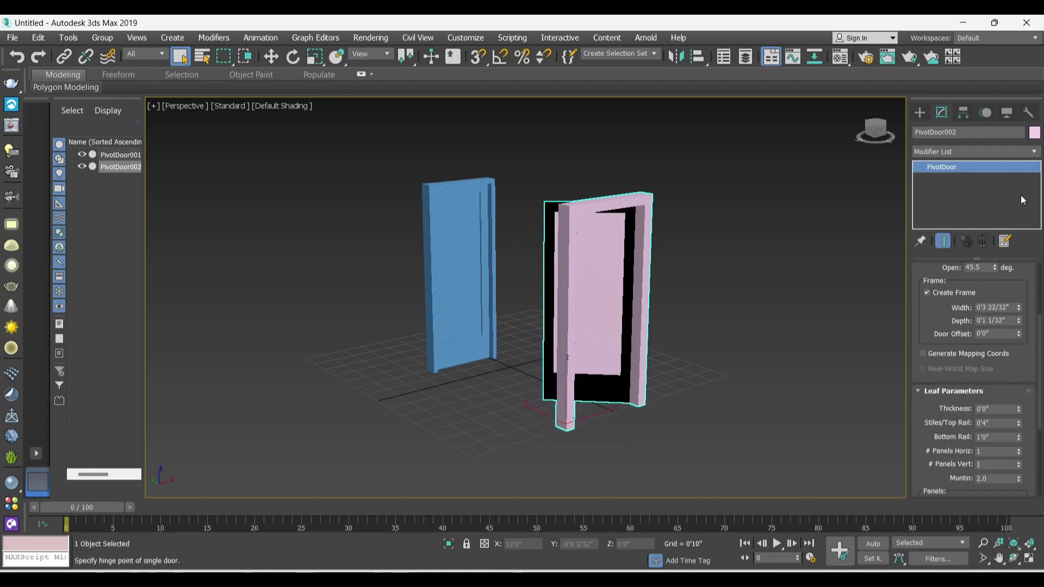
{"action": "left_click", "coordinate": [977, 409]}
{"action": "type", "text": "2"}
{"action": "key", "text": "Return"}
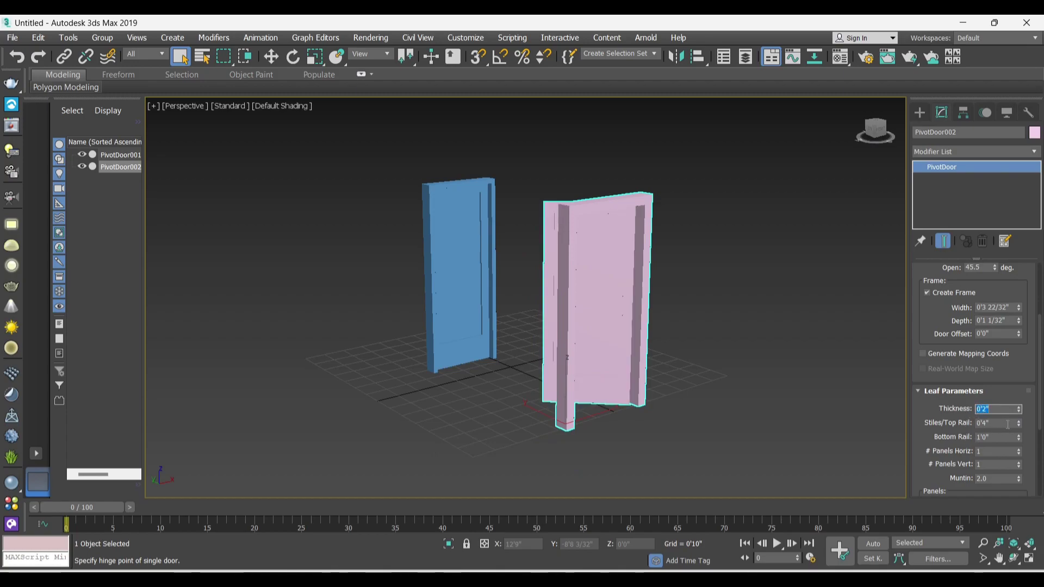
{"action": "left_click", "coordinate": [1008, 424]}
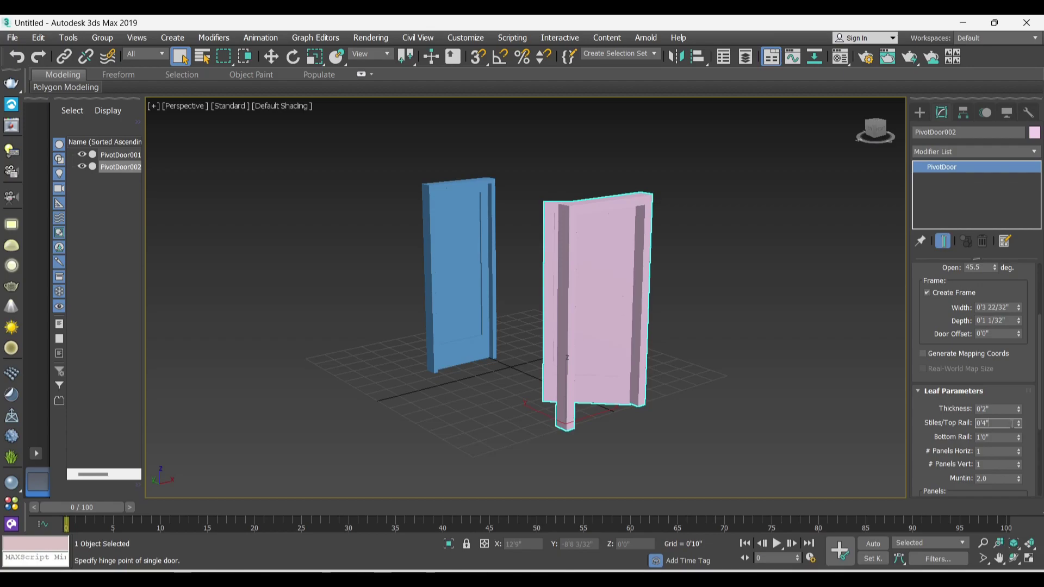
{"action": "mouse_move", "coordinate": [1019, 424]}
{"action": "left_mouse_down"}
{"action": "mouse_move", "coordinate": [1016, 393]}
{"action": "mouse_move", "coordinate": [1021, 422]}
{"action": "left_mouse_up"}
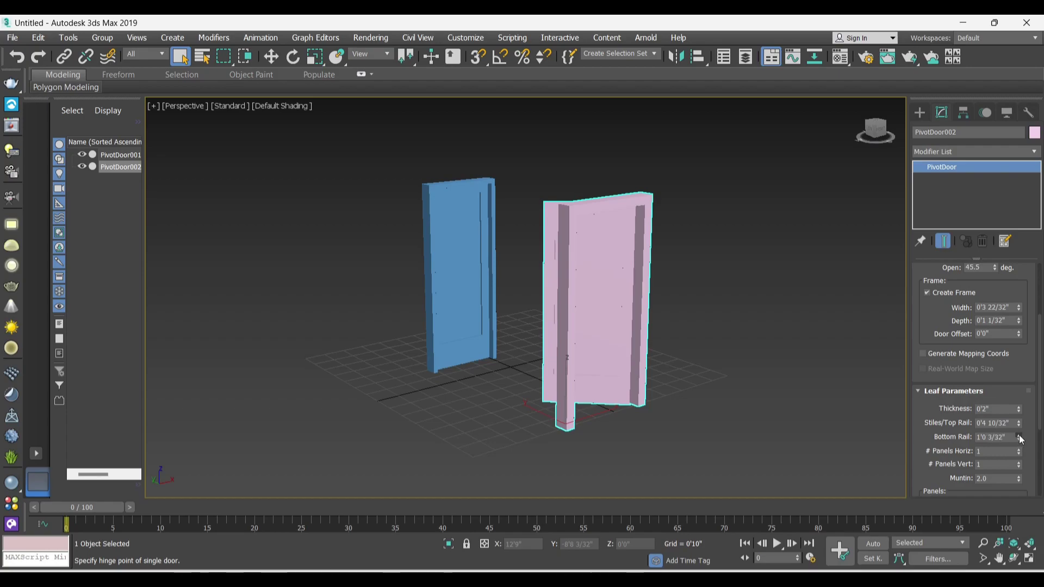
Change PivotDoor002's object colour to red
{"action": "scroll", "coordinate": [636, 361], "scroll_direction": "up", "scroll_amount": 2}
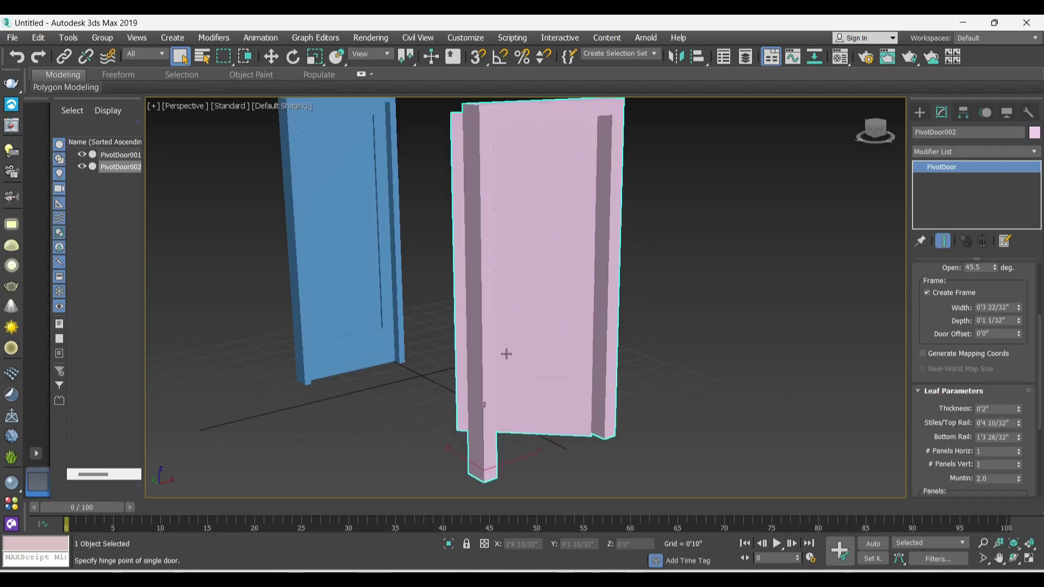
{"action": "scroll", "coordinate": [560, 387], "scroll_direction": "up", "scroll_amount": 2}
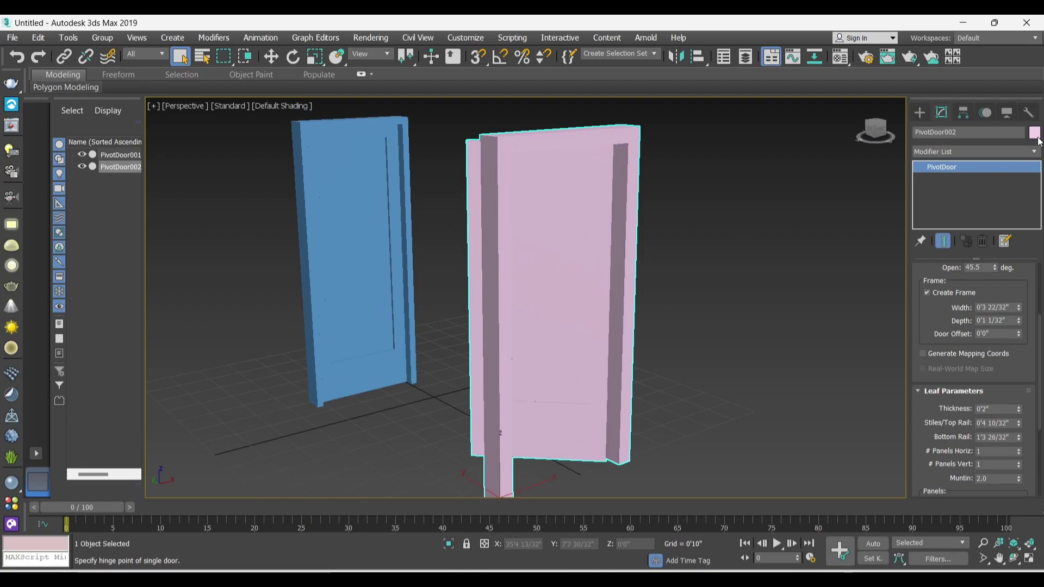
{"action": "left_click", "coordinate": [1035, 132]}
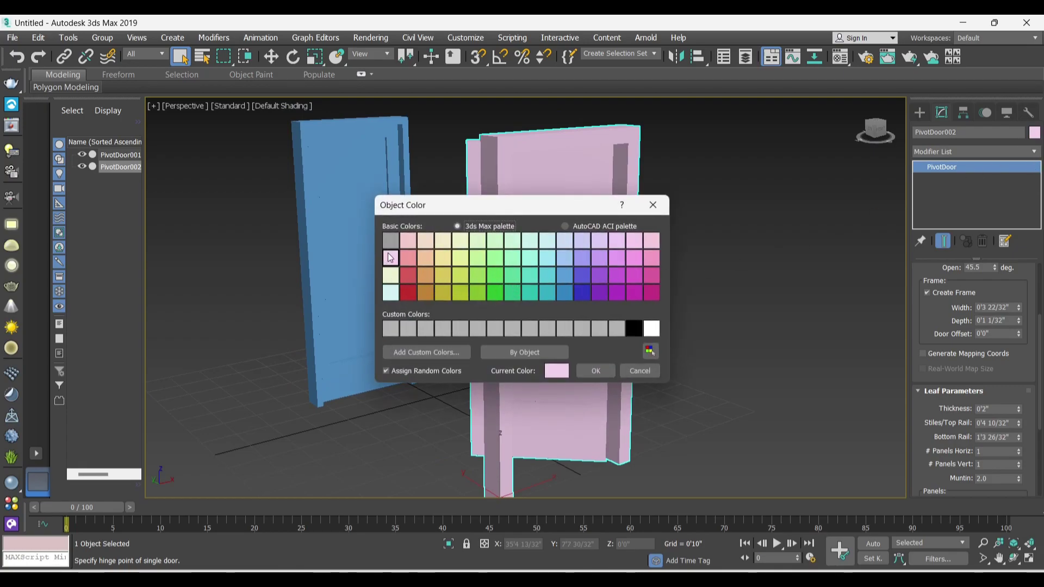
{"action": "left_click", "coordinate": [409, 293]}
{"action": "left_click", "coordinate": [587, 369]}
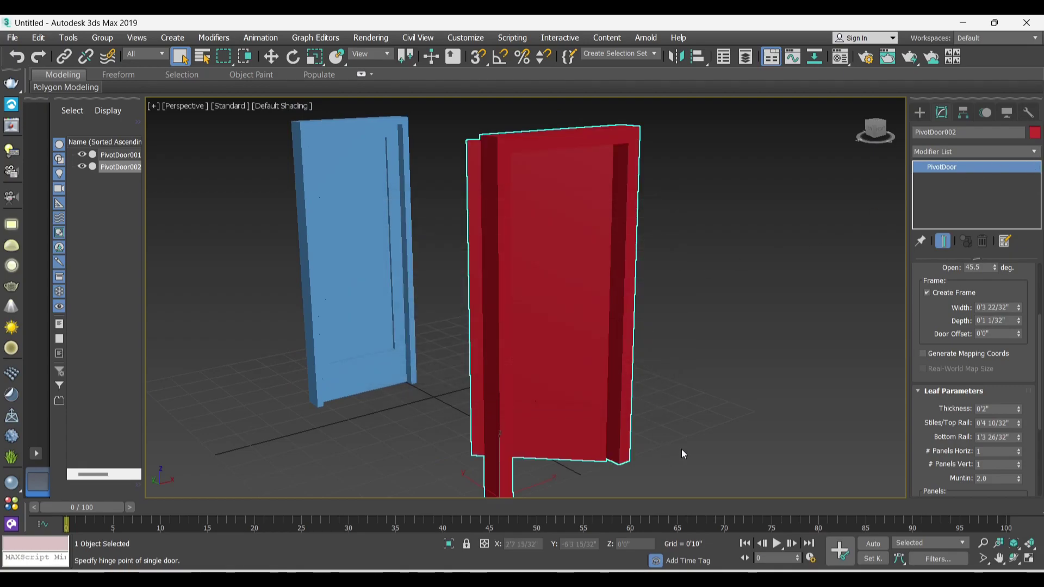
Set the red door's stiles/top rail to 0'4 24/32" and bottom rail to 0'10 14/32"
{"action": "mouse_move", "coordinate": [661, 390]}
{"action": "middle_mouse_down", "text": "alt"}
{"action": "mouse_move", "coordinate": [721, 393]}
{"action": "mouse_move", "coordinate": [702, 380]}
{"action": "middle_mouse_up", "text": "alt"}
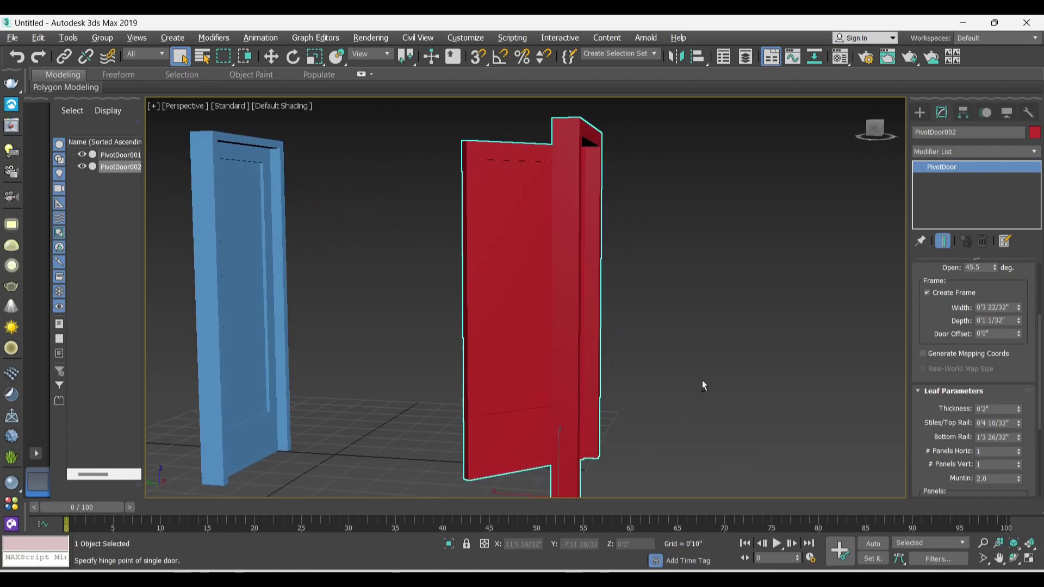
{"action": "middle_click_drag", "start_coordinate": [539, 252], "coordinate": [533, 207], "text": "alt"}
{"action": "scroll", "coordinate": [524, 146], "scroll_direction": "up", "scroll_amount": 5}
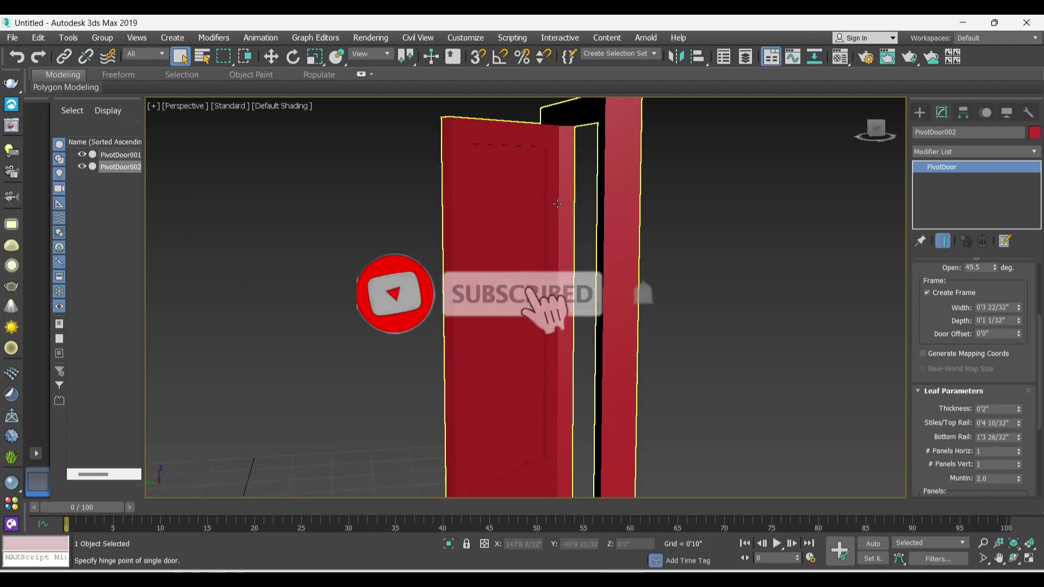
{"action": "scroll", "coordinate": [525, 163], "scroll_direction": "down", "scroll_amount": 5}
{"action": "scroll", "coordinate": [523, 218], "scroll_direction": "up", "scroll_amount": 5}
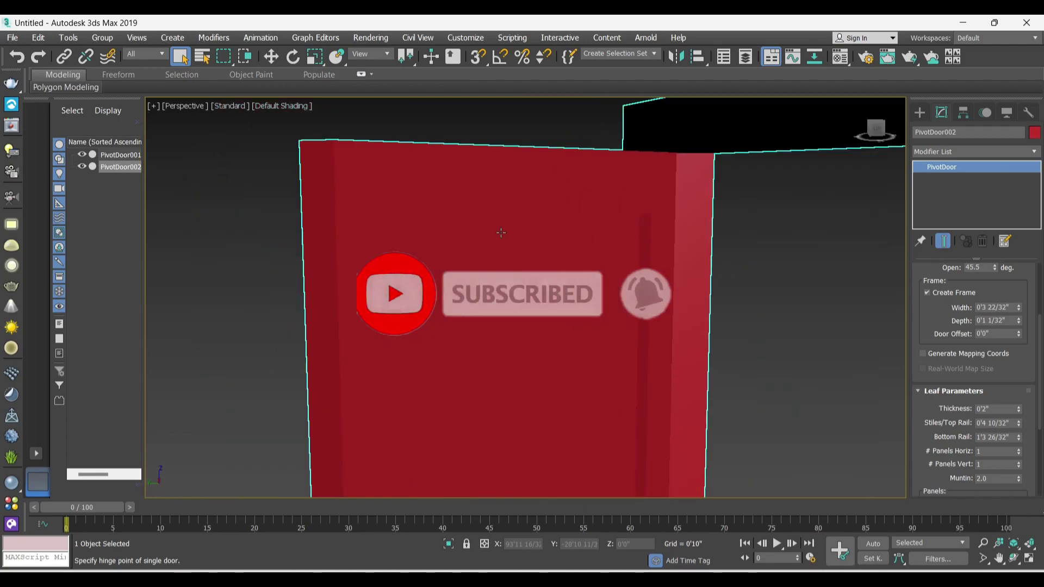
{"action": "scroll", "coordinate": [530, 199], "scroll_direction": "down", "scroll_amount": 2}
{"action": "scroll", "coordinate": [490, 354], "scroll_direction": "down", "scroll_amount": 3}
{"action": "scroll", "coordinate": [486, 348], "scroll_direction": "up", "scroll_amount": 5}
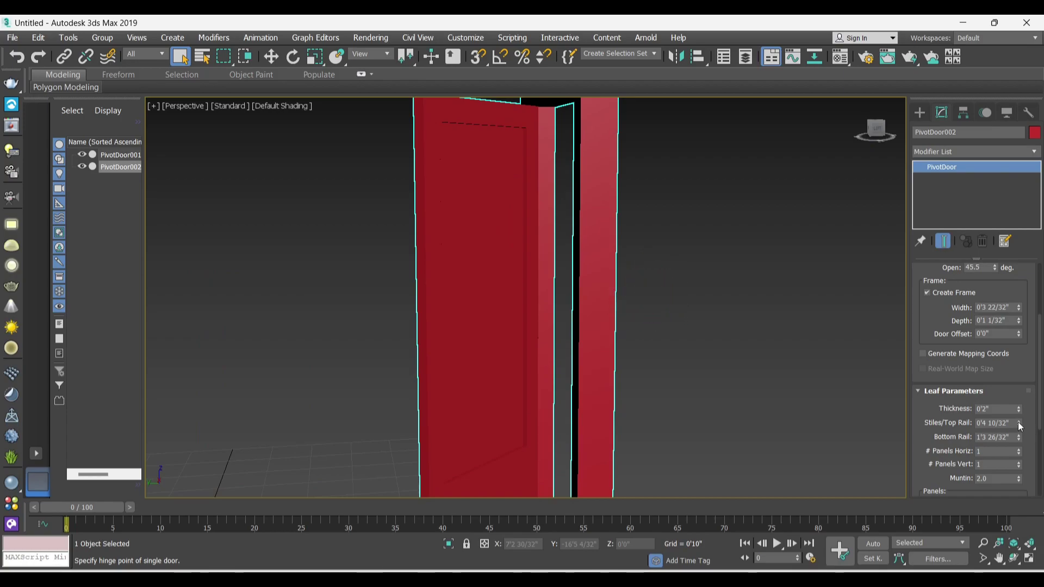
{"action": "left_click_drag", "start_coordinate": [1021, 427], "coordinate": [1021, 405]}
{"action": "mouse_move", "coordinate": [1014, 318]}
{"action": "left_mouse_down"}
{"action": "mouse_move", "coordinate": [1011, 427]}
{"action": "mouse_move", "coordinate": [1023, 433]}
{"action": "mouse_move", "coordinate": [1011, 314]}
{"action": "mouse_move", "coordinate": [1030, 456]}
{"action": "left_mouse_up"}
{"action": "scroll", "coordinate": [607, 370], "scroll_direction": "down", "scroll_amount": 5}
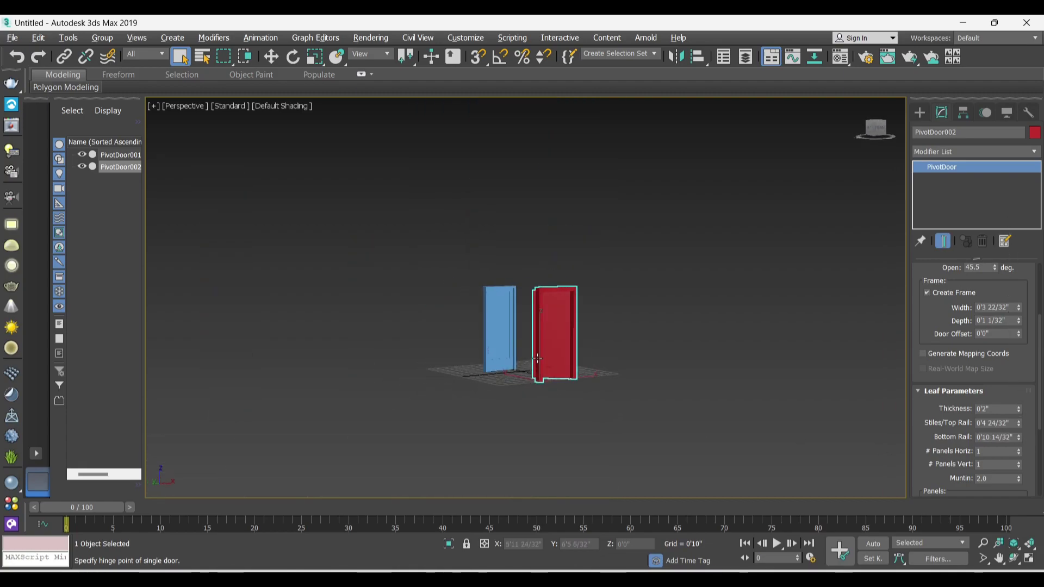
Frame both doors, try another horizontal panel count, and recolour PivotDoor002 teal
{"action": "key", "text": "ctrl+shift+z"}
{"action": "scroll", "coordinate": [1008, 365], "scroll_direction": "down", "scroll_amount": 2}
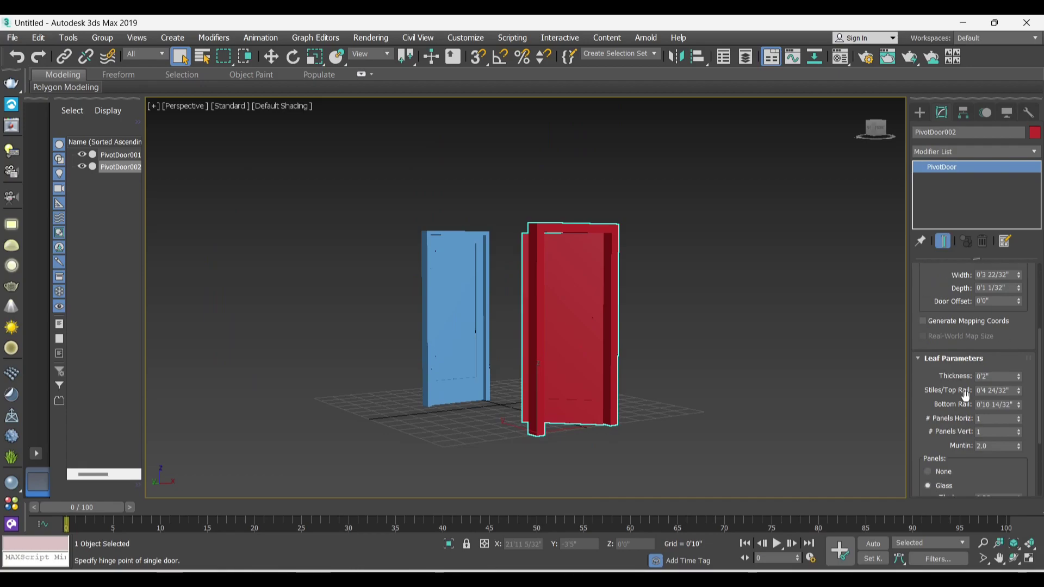
{"action": "scroll", "coordinate": [682, 360], "scroll_direction": "up", "scroll_amount": 5}
{"action": "scroll", "coordinate": [682, 360], "scroll_direction": "down", "scroll_amount": 3}
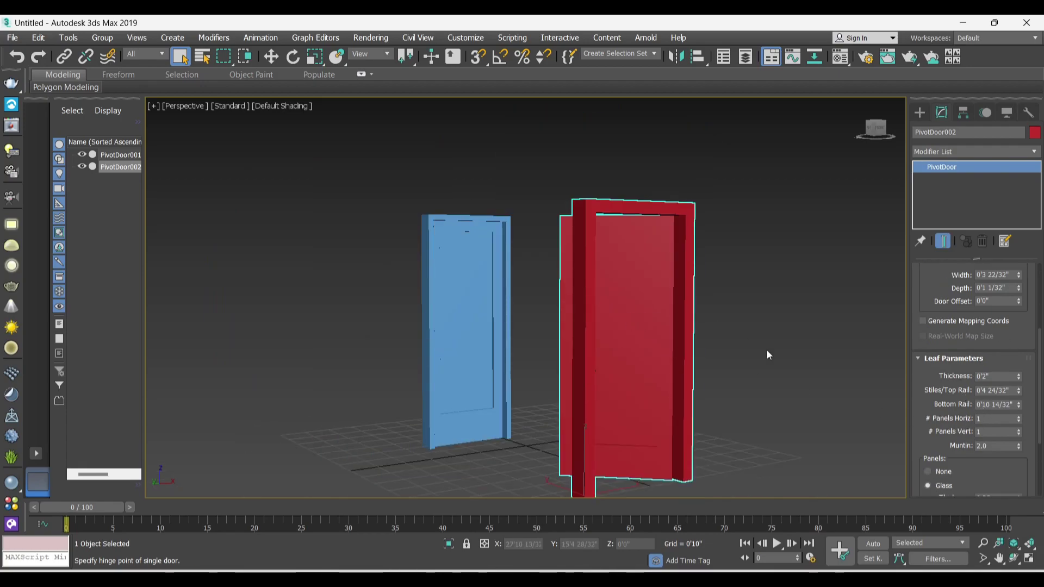
{"action": "middle_click_drag", "start_coordinate": [750, 374], "coordinate": [701, 373], "text": "alt"}
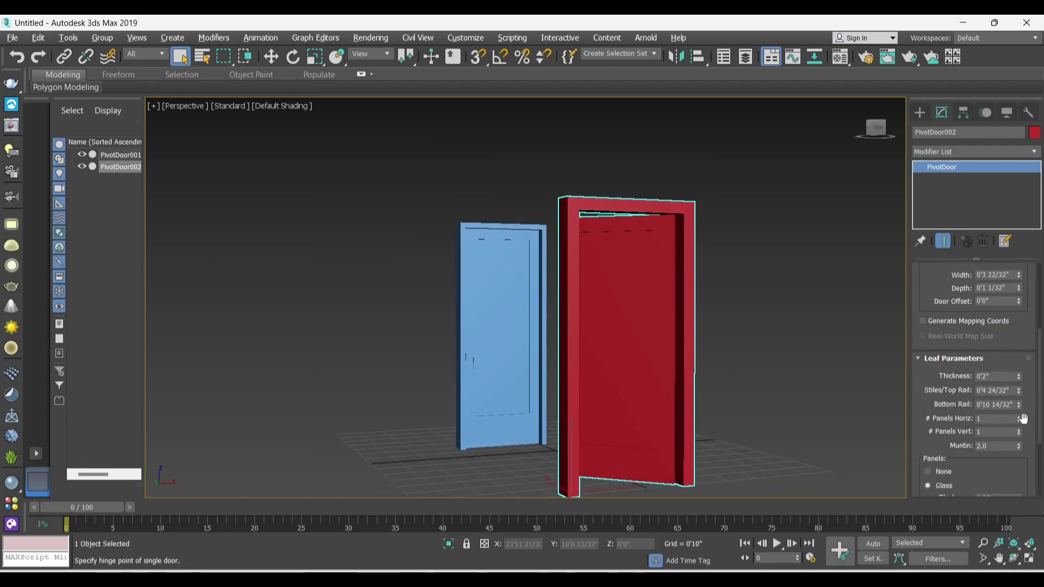
{"action": "left_click", "coordinate": [1018, 417]}
{"action": "type", "text": "1"}
{"action": "left_click", "coordinate": [1035, 132]}
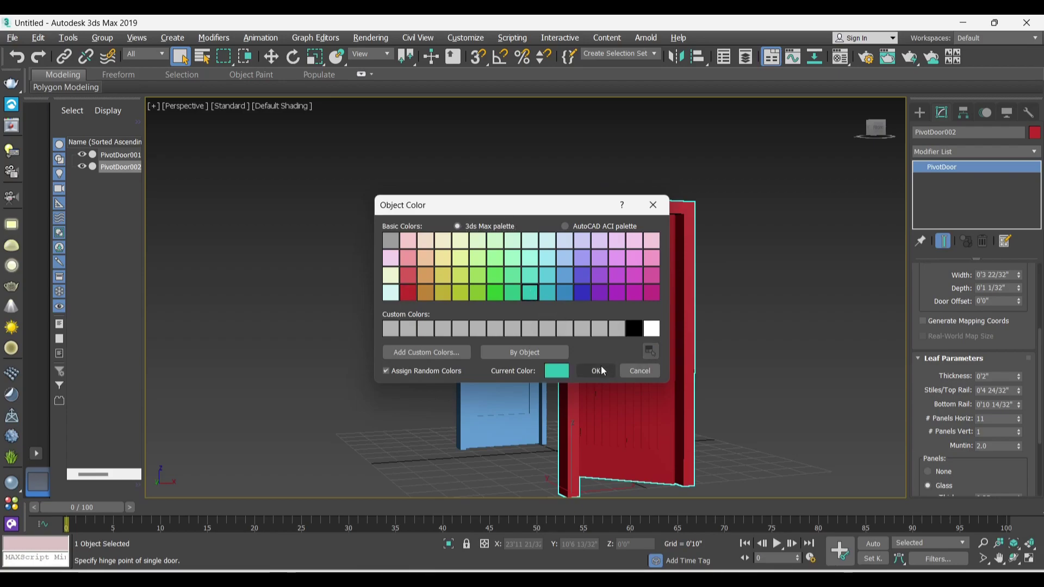
{"action": "left_click", "coordinate": [597, 370]}
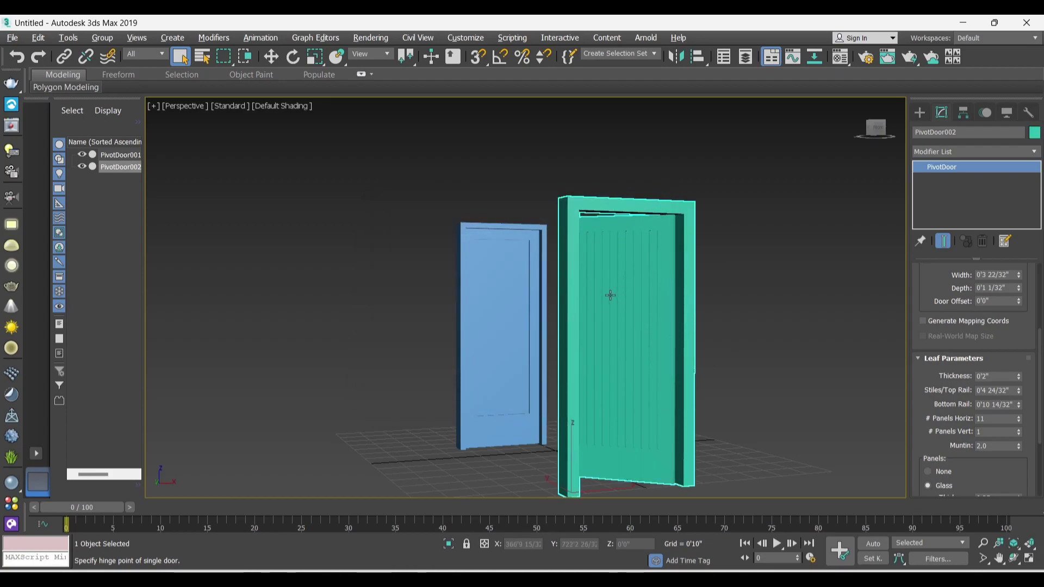
Set the door's # Panels Horiz back to 1
{"action": "middle_click_drag", "start_coordinate": [623, 281], "coordinate": [652, 310], "text": "alt"}
{"action": "scroll", "coordinate": [599, 247], "scroll_direction": "up", "scroll_amount": 4}
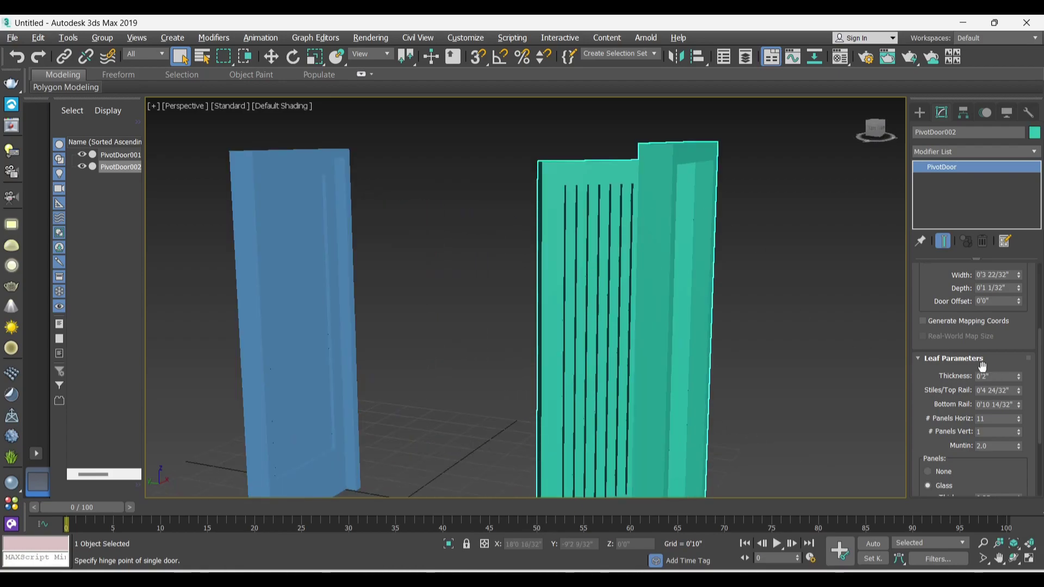
{"action": "double_click", "coordinate": [986, 419]}
{"action": "type", "text": "1"}
{"action": "key", "text": "Return"}
{"action": "scroll", "coordinate": [683, 291], "scroll_direction": "down", "scroll_amount": 4}
{"action": "scroll", "coordinate": [664, 326], "scroll_direction": "up", "scroll_amount": 2}
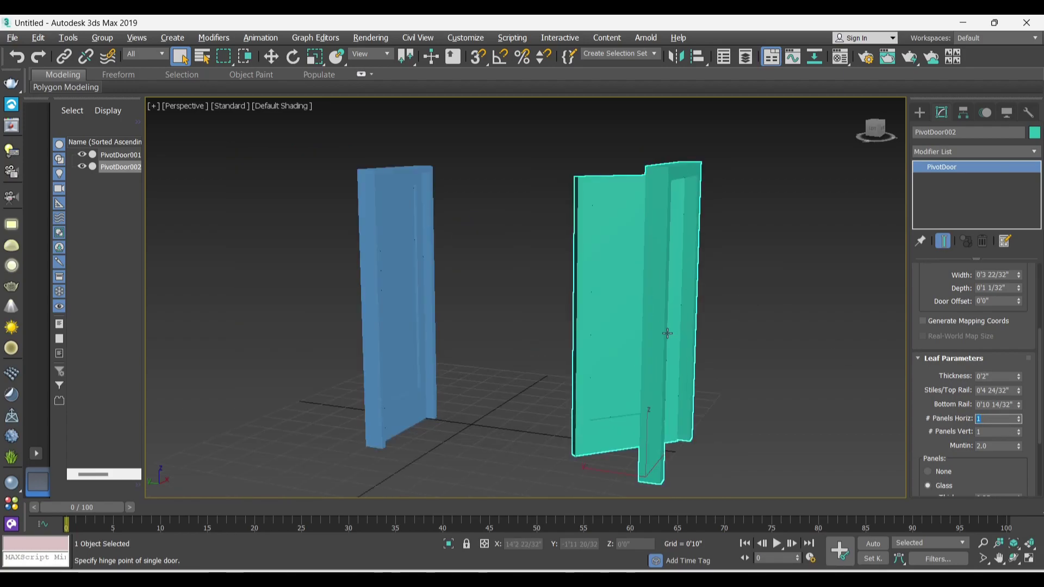
Experiment with the door's panel counts and muntin width, ending with a single vertical panel
{"action": "left_click", "coordinate": [1019, 429]}
{"action": "left_click", "coordinate": [1019, 430]}
{"action": "left_click", "coordinate": [1019, 429]}
{"action": "left_click", "coordinate": [1020, 429]}
{"action": "left_click", "coordinate": [1019, 417]}
{"action": "left_click", "coordinate": [1019, 417]}
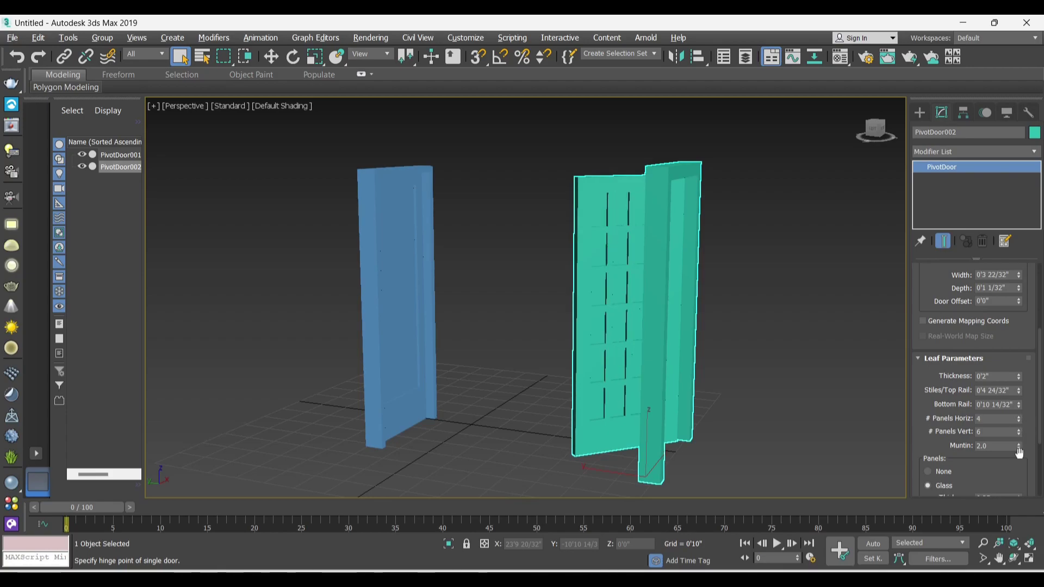
{"action": "left_click_drag", "start_coordinate": [1020, 447], "coordinate": [1025, 526]}
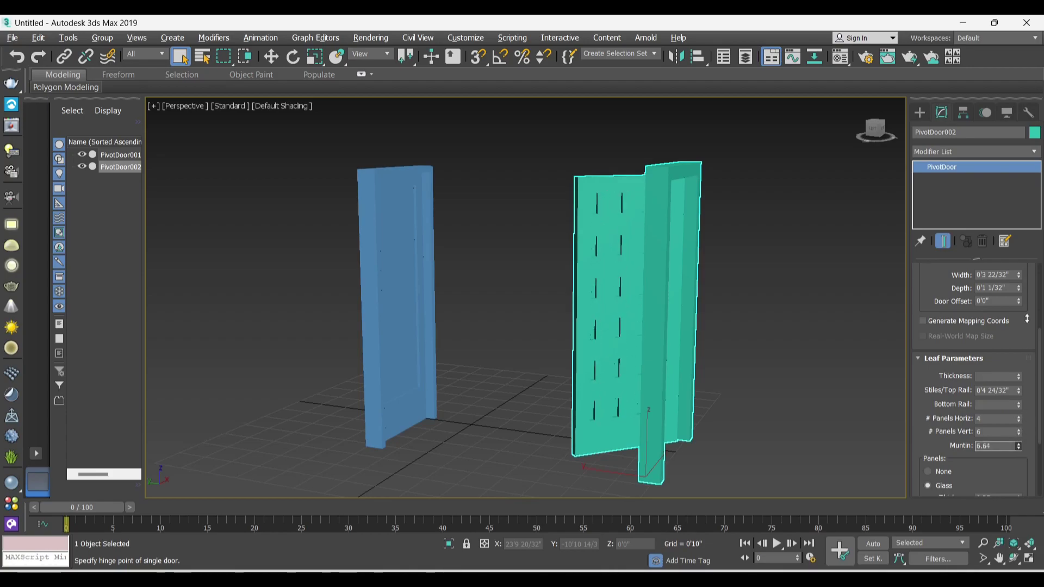
{"action": "double_click", "coordinate": [997, 432]}
{"action": "left_click", "coordinate": [993, 419]}
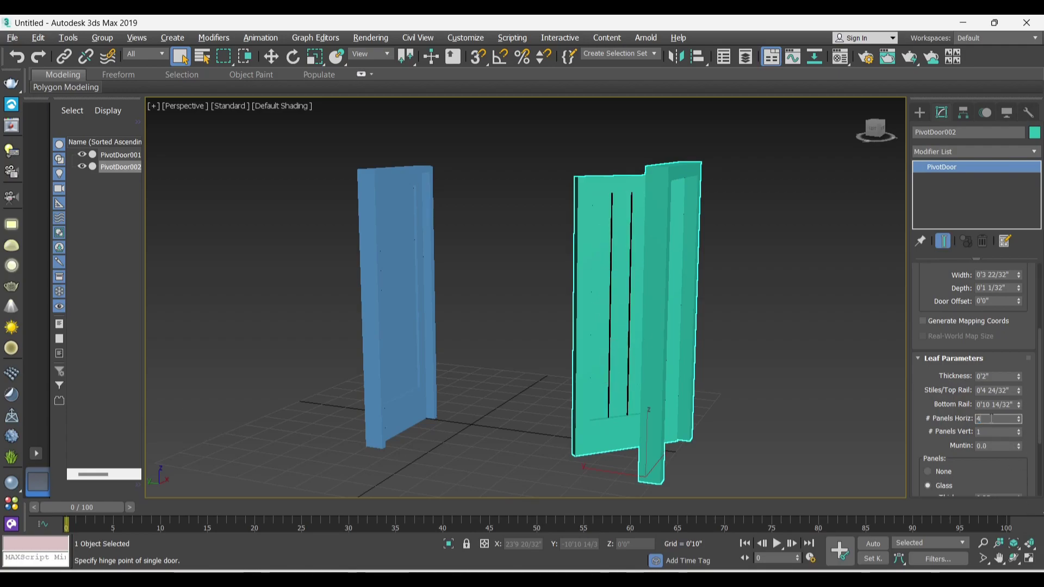
{"action": "type", "text": "1"}
{"action": "left_click", "coordinate": [829, 384]}
On the reselected teal door, set 5 horizontal panels and widen the muntins to 0.39
{"action": "scroll", "coordinate": [660, 334], "scroll_direction": "up", "scroll_amount": 3}
{"action": "scroll", "coordinate": [650, 312], "scroll_direction": "down", "scroll_amount": 2}
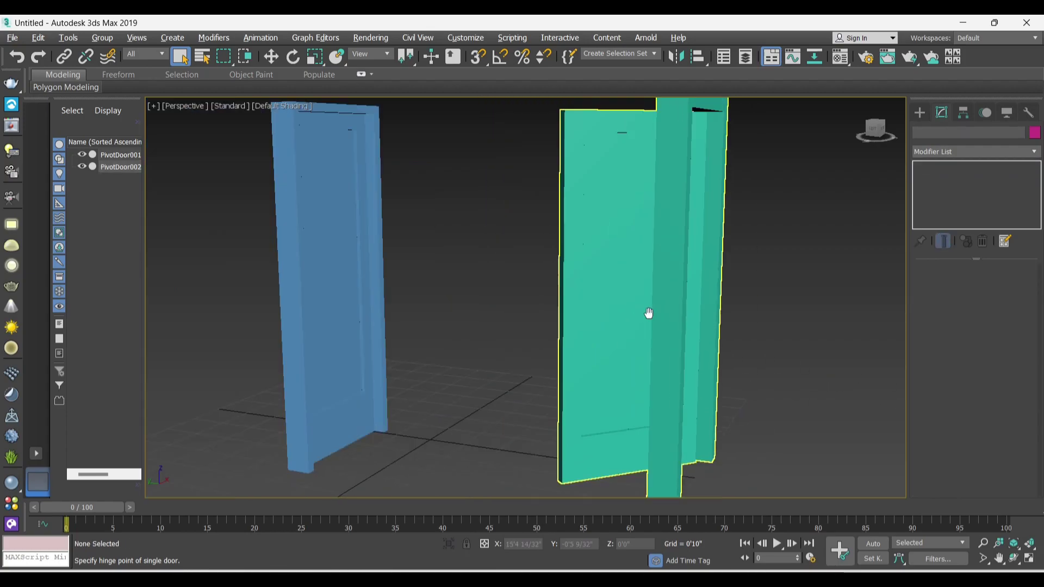
{"action": "scroll", "coordinate": [651, 312], "scroll_direction": "down", "scroll_amount": 1}
{"action": "left_click", "coordinate": [650, 312]}
{"action": "scroll", "coordinate": [1013, 375], "scroll_direction": "down", "scroll_amount": 2}
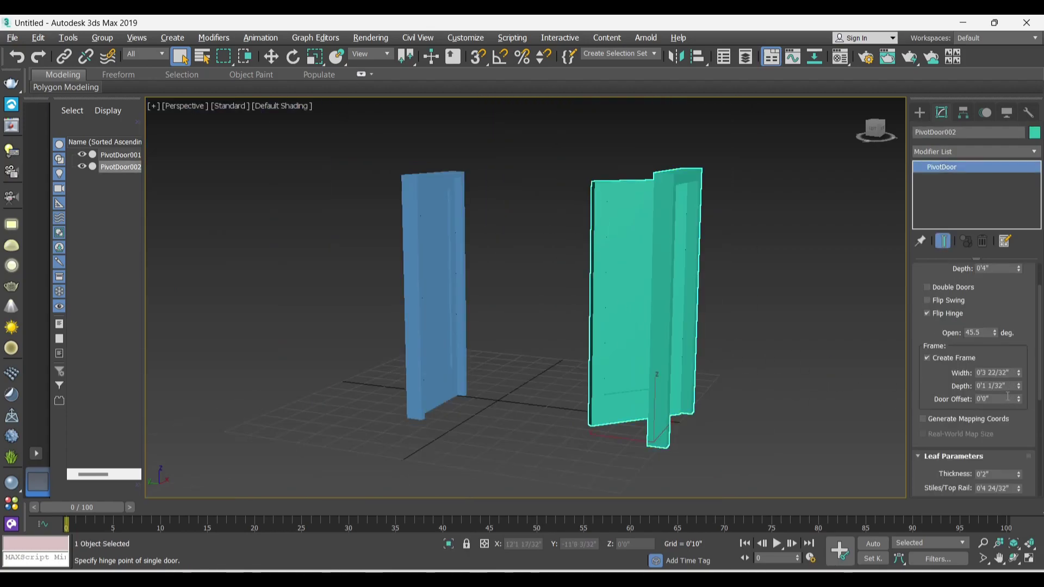
{"action": "scroll", "coordinate": [958, 381], "scroll_direction": "down", "scroll_amount": 5}
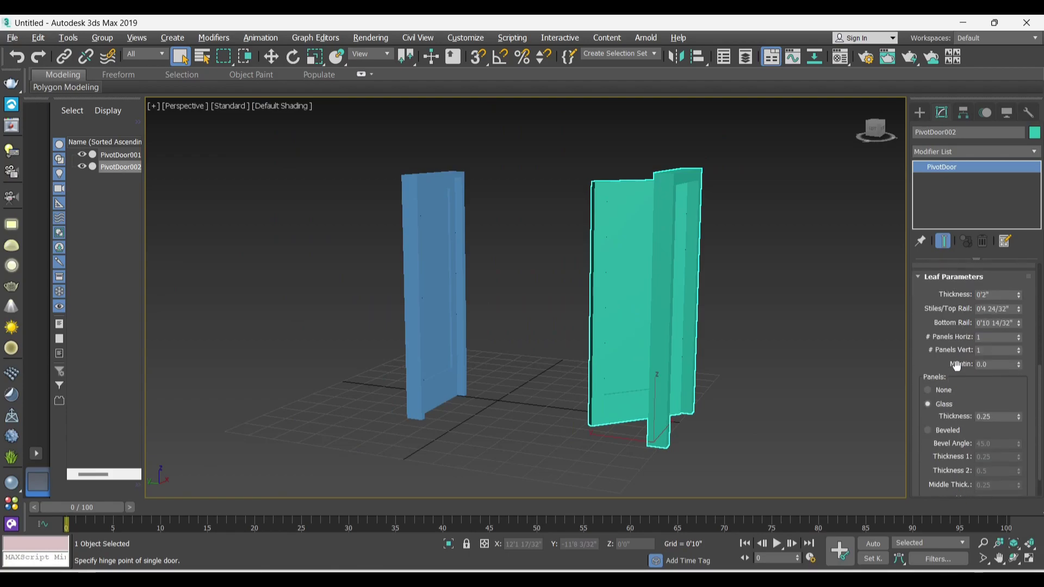
{"action": "scroll", "coordinate": [963, 394], "scroll_direction": "down", "scroll_amount": 4}
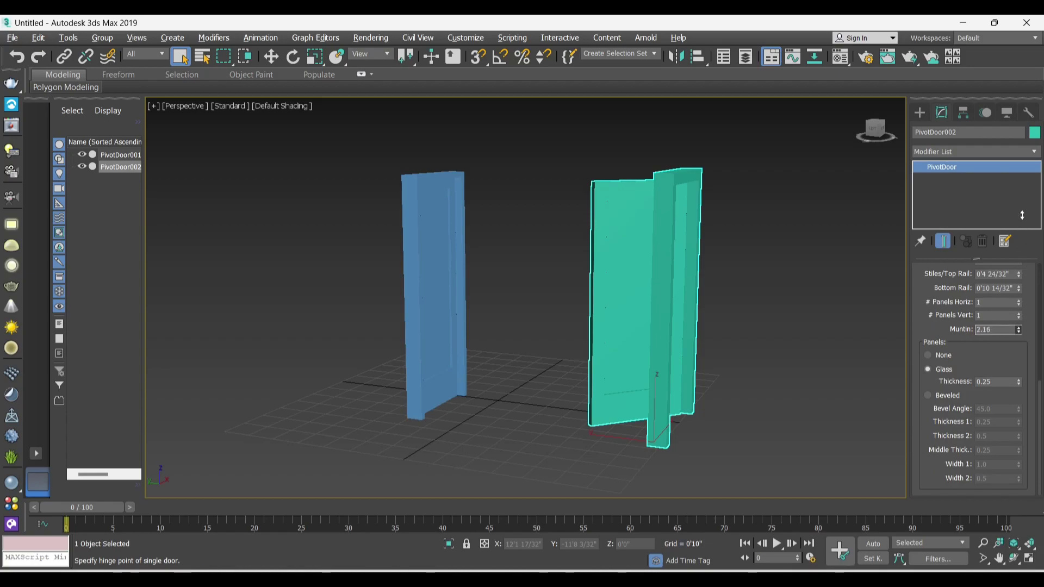
{"action": "type", "text": "0"}
{"action": "left_click", "coordinate": [1019, 300]}
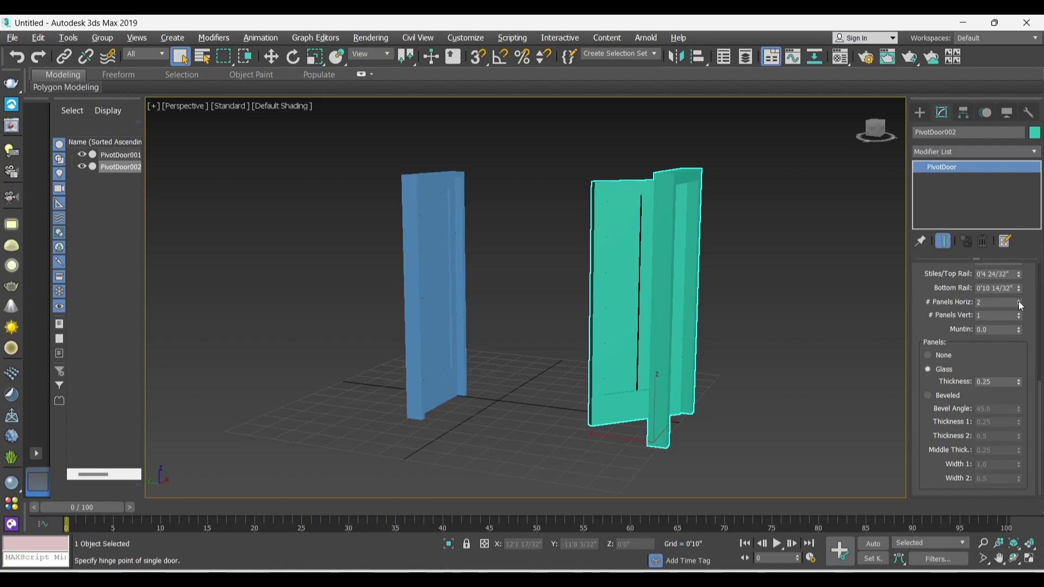
{"action": "left_click", "coordinate": [1019, 300]}
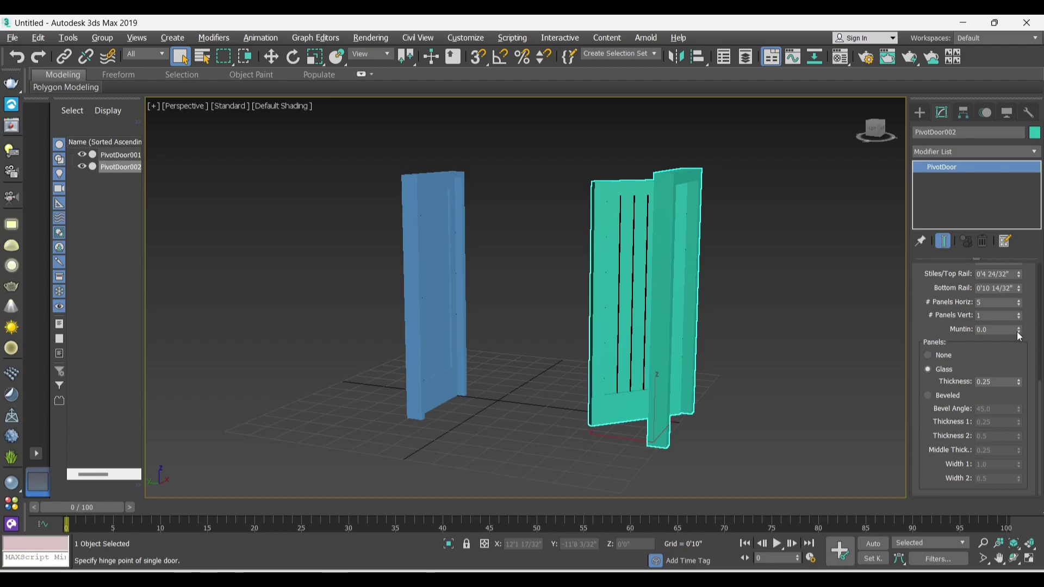
{"action": "mouse_move", "coordinate": [772, 327]}
{"action": "middle_mouse_down", "text": "alt"}
{"action": "mouse_move", "coordinate": [687, 334]}
{"action": "mouse_move", "coordinate": [675, 306]}
{"action": "middle_mouse_up", "text": "alt"}
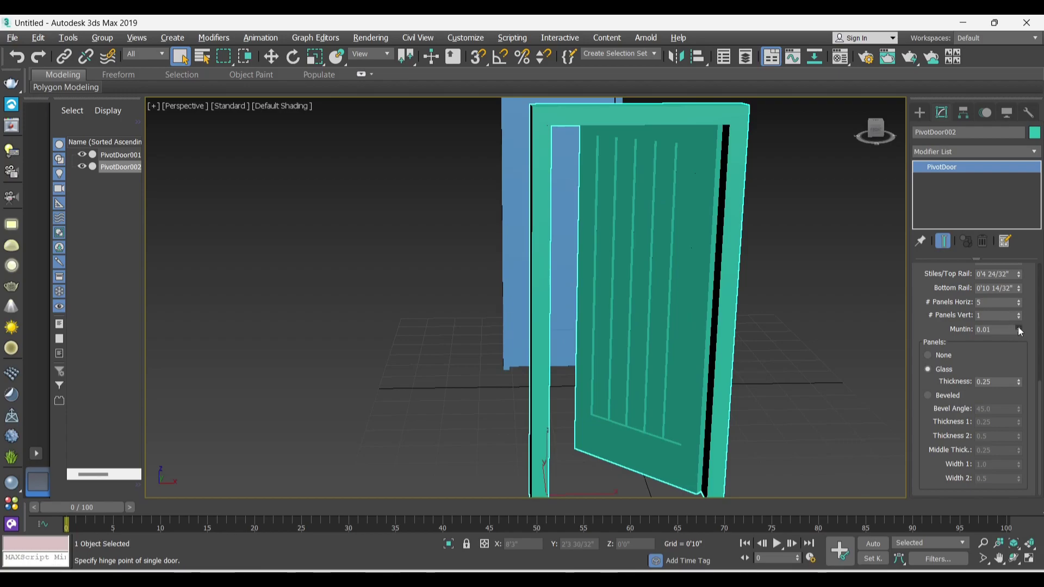
{"action": "mouse_move", "coordinate": [1020, 331]}
{"action": "left_mouse_down"}
{"action": "mouse_move", "coordinate": [1021, 304]}
{"action": "mouse_move", "coordinate": [180, 365]}
{"action": "mouse_move", "coordinate": [264, 211]}
{"action": "mouse_move", "coordinate": [397, 296]}
{"action": "mouse_move", "coordinate": [514, 301]}
{"action": "left_mouse_up"}
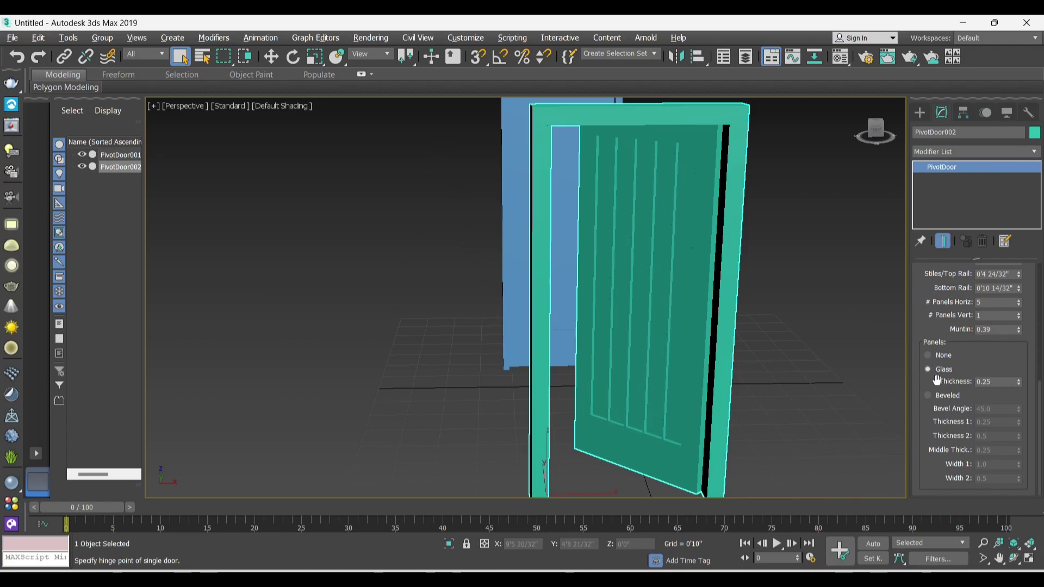
Try the None and Glass panel options, then give PivotDoor002 Beveled panels at a 45.45 bevel angle
{"action": "left_click", "coordinate": [928, 355]}
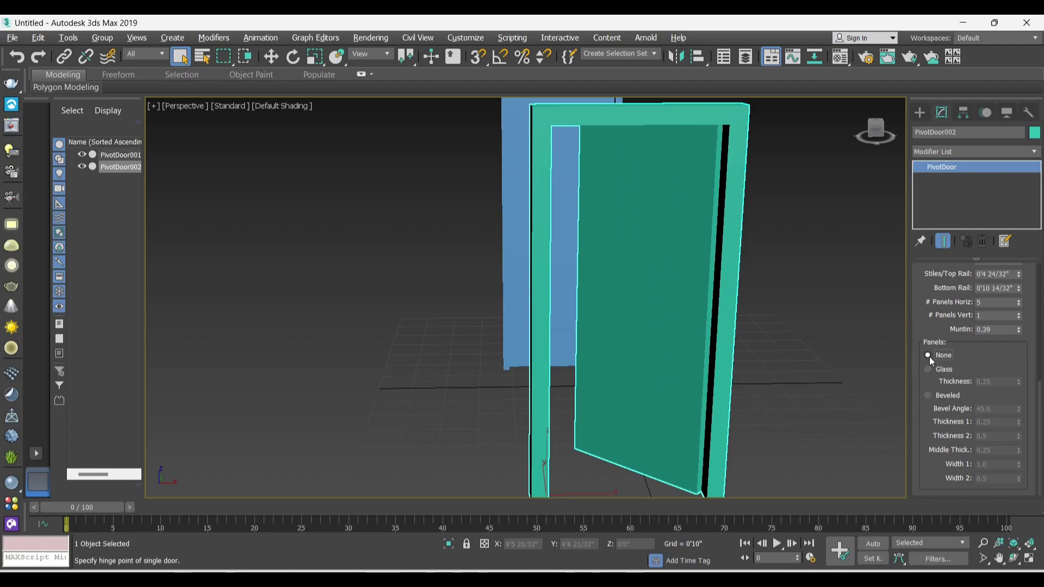
{"action": "left_click", "coordinate": [927, 370]}
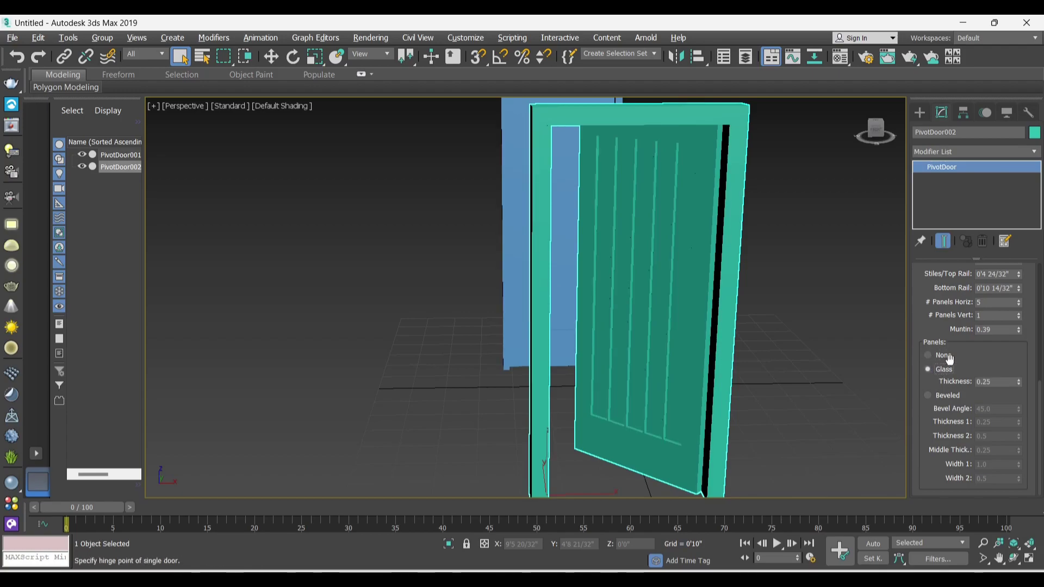
{"action": "left_click", "coordinate": [929, 396]}
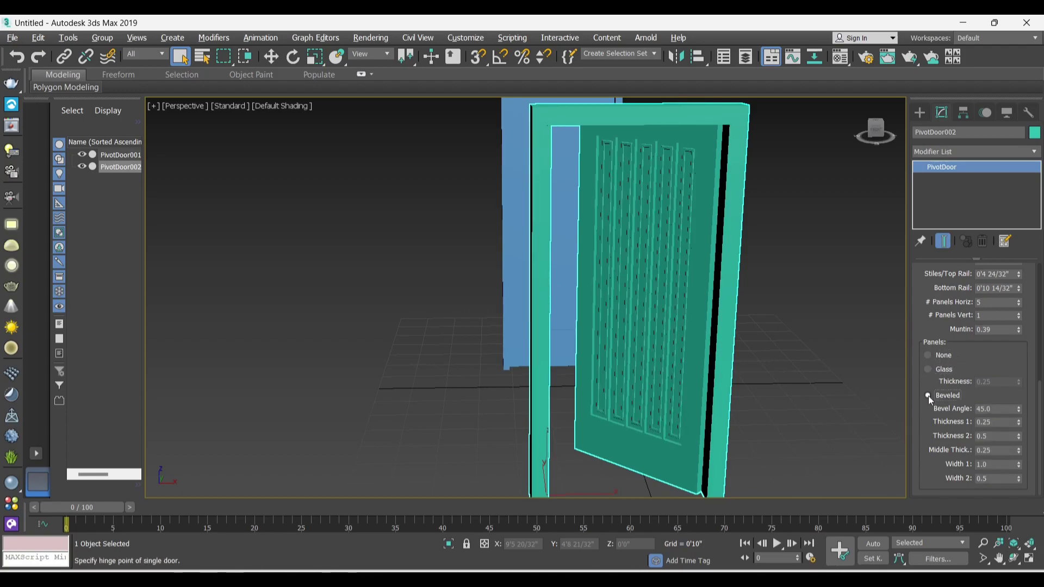
{"action": "scroll", "coordinate": [666, 189], "scroll_direction": "down", "scroll_amount": 3}
{"action": "scroll", "coordinate": [685, 229], "scroll_direction": "up", "scroll_amount": 4}
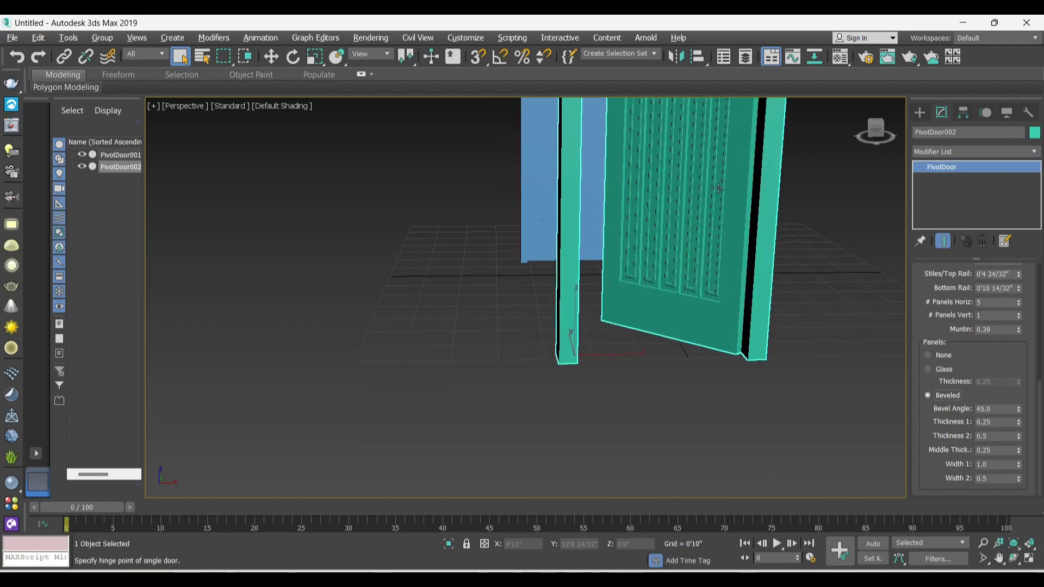
{"action": "scroll", "coordinate": [704, 275], "scroll_direction": "up", "scroll_amount": 2}
{"action": "scroll", "coordinate": [703, 229], "scroll_direction": "up", "scroll_amount": 2}
{"action": "scroll", "coordinate": [703, 230], "scroll_direction": "up", "scroll_amount": 1}
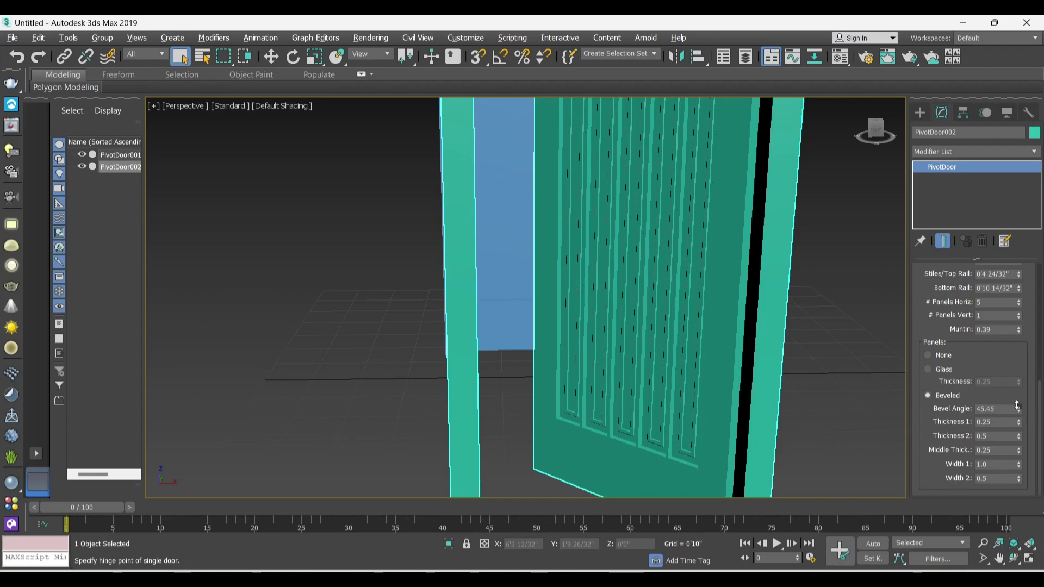
Set the panel bevel angle to 27.45 and the middle thickness to 2.13
{"action": "mouse_move", "coordinate": [1017, 406]}
{"action": "left_mouse_down"}
{"action": "mouse_move", "coordinate": [1018, 419]}
{"action": "mouse_move", "coordinate": [1031, 372]}
{"action": "left_mouse_up"}
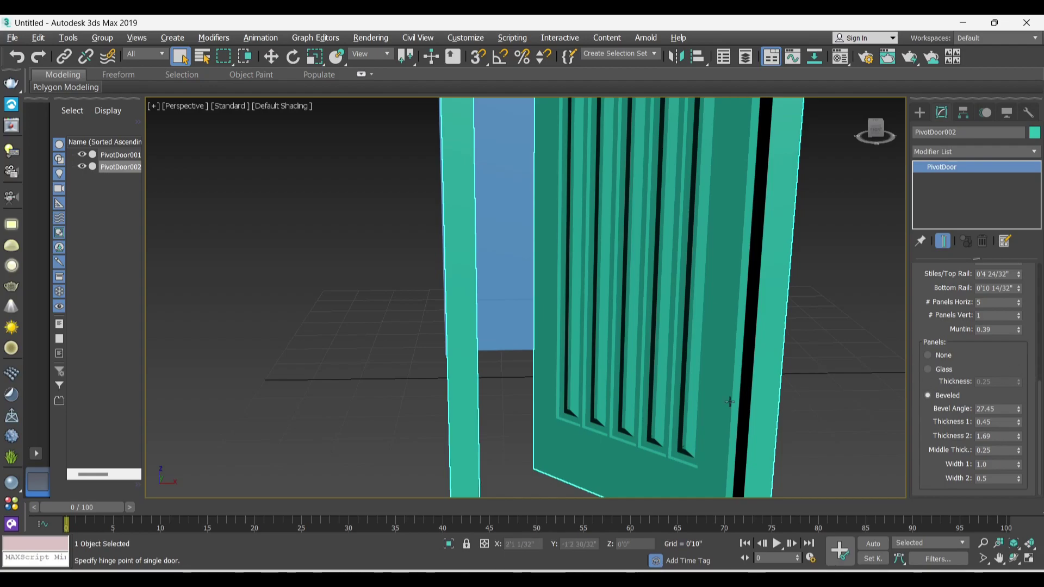
{"action": "scroll", "coordinate": [679, 376], "scroll_direction": "down", "scroll_amount": 2}
{"action": "scroll", "coordinate": [680, 375], "scroll_direction": "down", "scroll_amount": 3}
{"action": "scroll", "coordinate": [692, 381], "scroll_direction": "up", "scroll_amount": 5}
{"action": "mouse_move", "coordinate": [692, 381]}
{"action": "middle_mouse_down", "text": "alt"}
{"action": "mouse_move", "coordinate": [706, 322]}
{"action": "mouse_move", "coordinate": [696, 402]}
{"action": "middle_mouse_up", "text": "alt"}
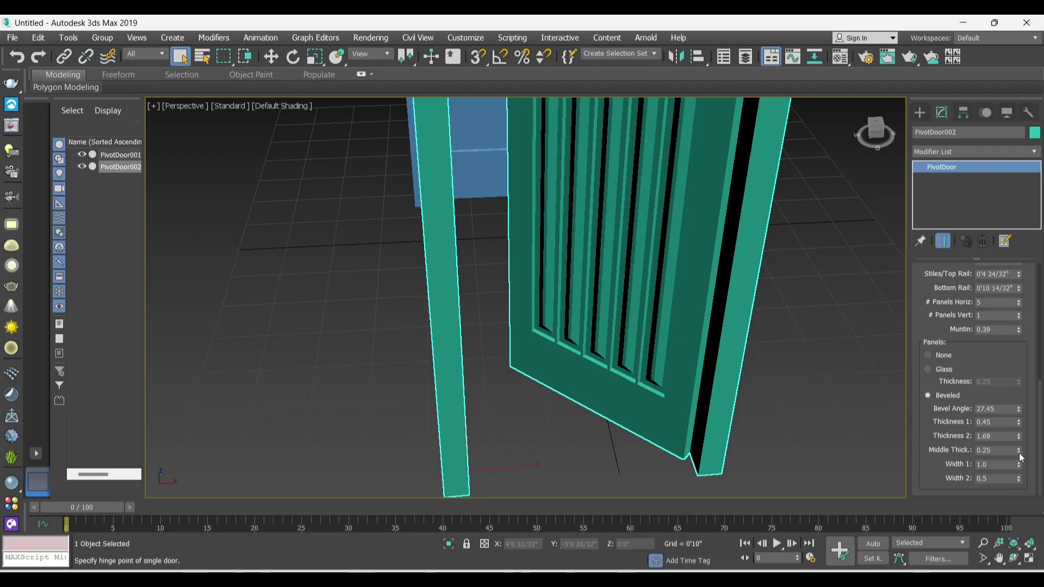
{"action": "left_click_drag", "start_coordinate": [1020, 452], "coordinate": [1037, 345]}
{"action": "scroll", "coordinate": [702, 293], "scroll_direction": "up", "scroll_amount": 2}
{"action": "scroll", "coordinate": [701, 294], "scroll_direction": "up", "scroll_amount": 3}
{"action": "scroll", "coordinate": [680, 299], "scroll_direction": "up", "scroll_amount": 3}
{"action": "scroll", "coordinate": [674, 302], "scroll_direction": "down", "scroll_amount": 3}
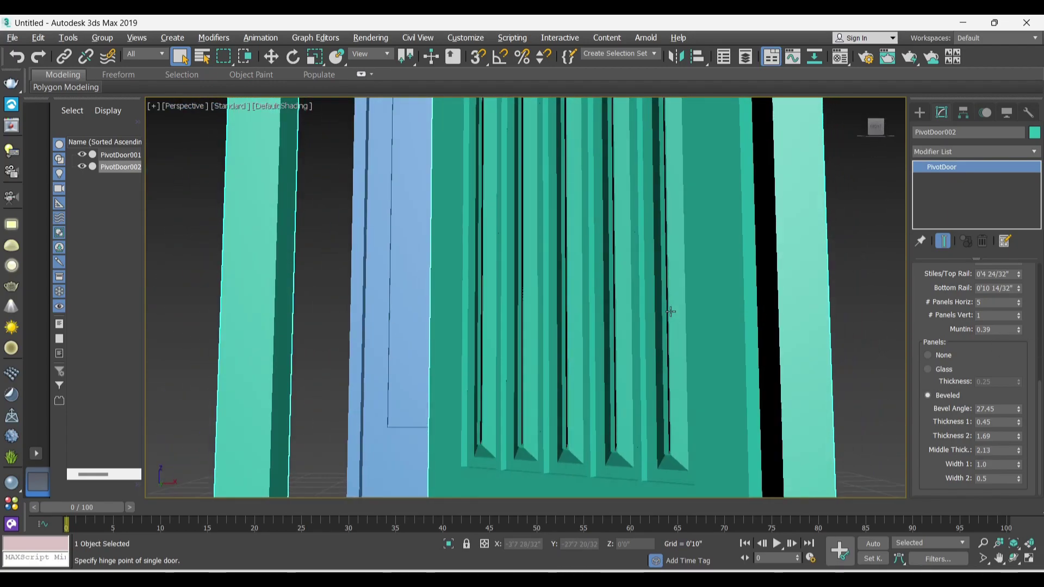
{"action": "scroll", "coordinate": [683, 303], "scroll_direction": "down", "scroll_amount": 3}
{"action": "scroll", "coordinate": [637, 310], "scroll_direction": "down", "scroll_amount": 3}
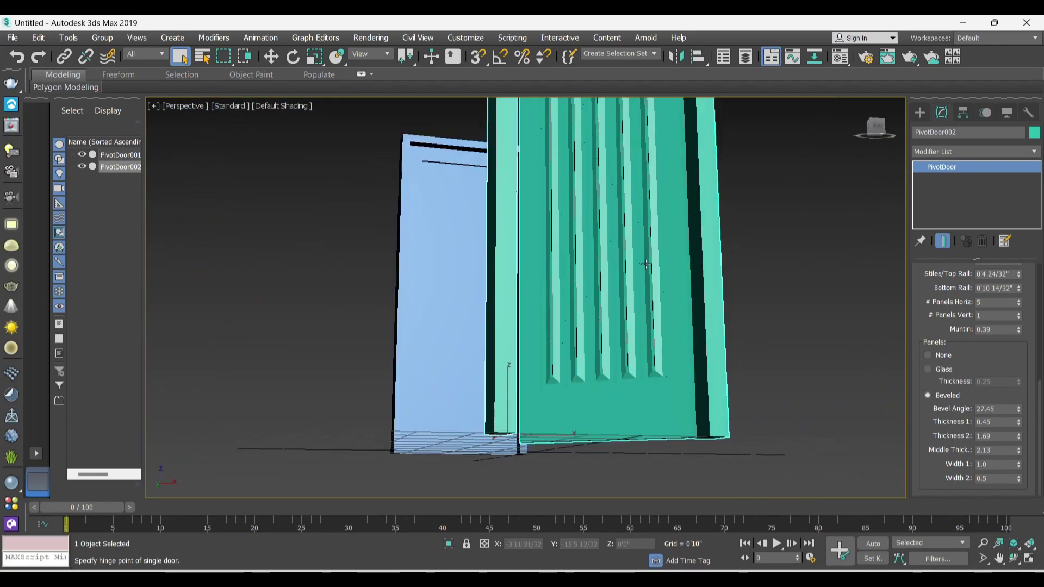
{"action": "scroll", "coordinate": [647, 265], "scroll_direction": "up", "scroll_amount": 2}
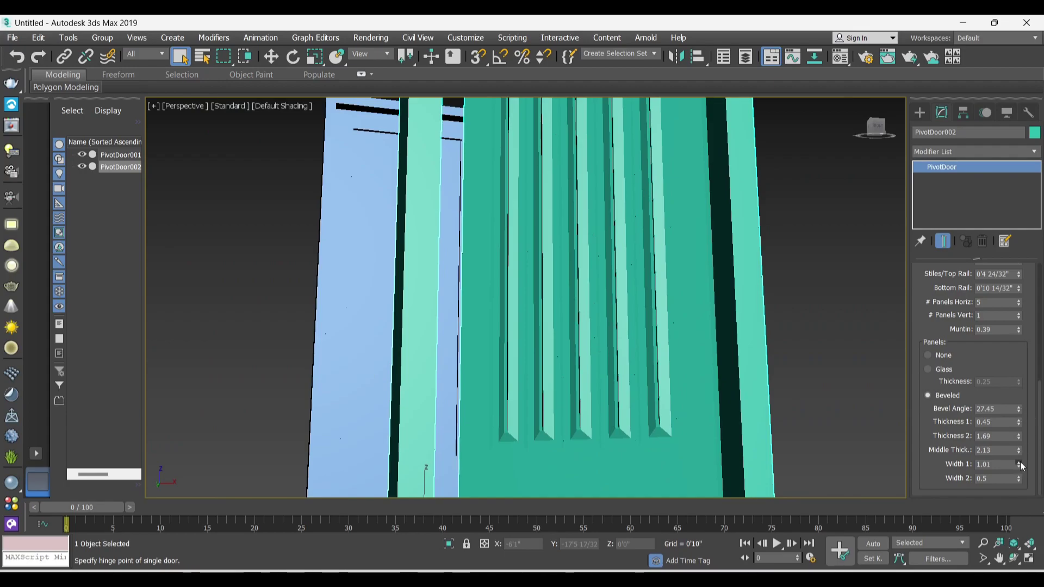
Set the bevel Width 1 to 0.4 and Width 2 to 1.032
{"action": "left_click_drag", "start_coordinate": [1019, 467], "coordinate": [1022, 491]}
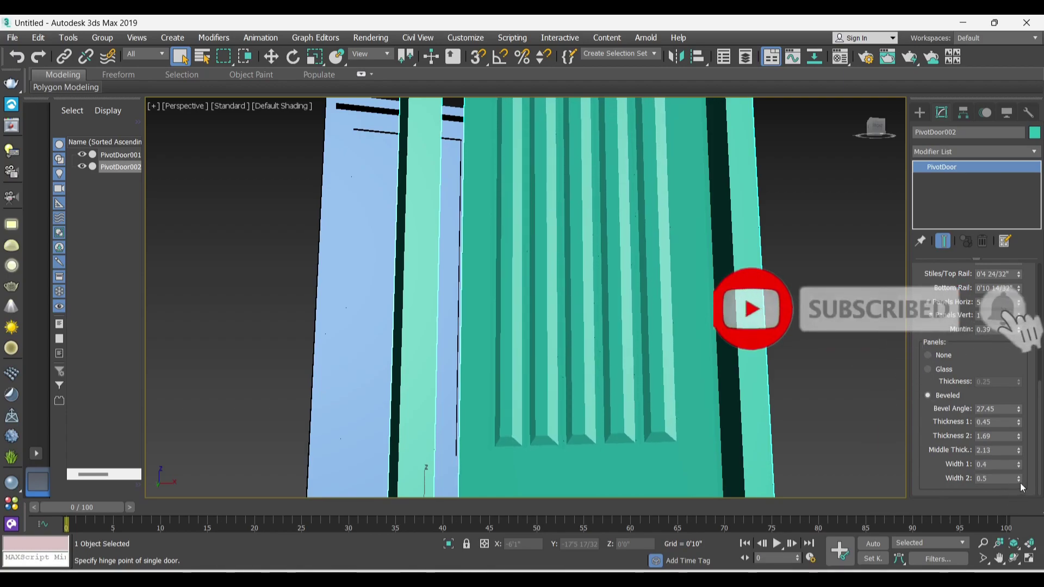
{"action": "left_click_drag", "start_coordinate": [1020, 479], "coordinate": [1022, 440]}
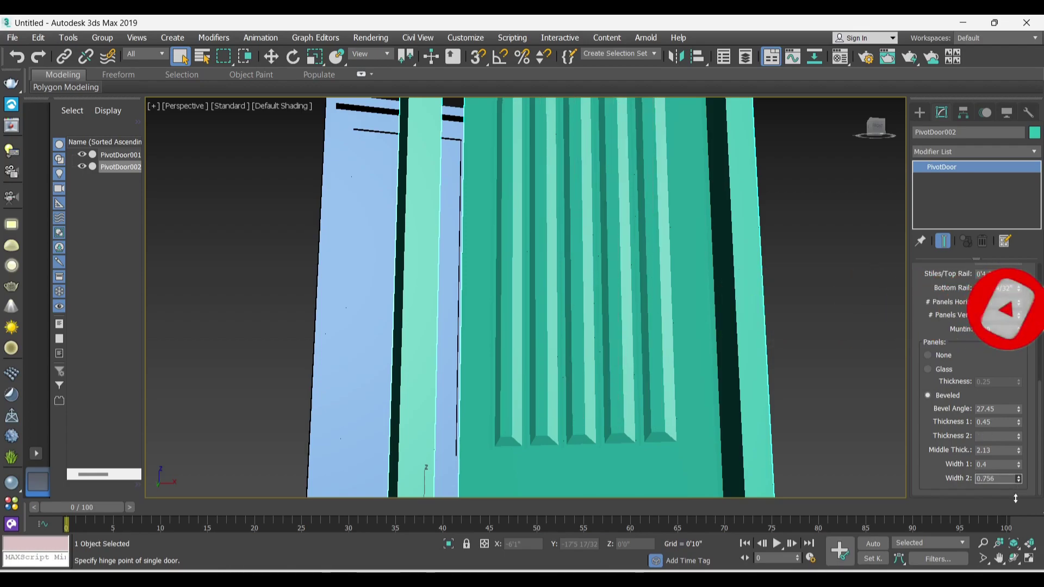
{"action": "left_click_drag", "start_coordinate": [1022, 439], "coordinate": [1019, 485]}
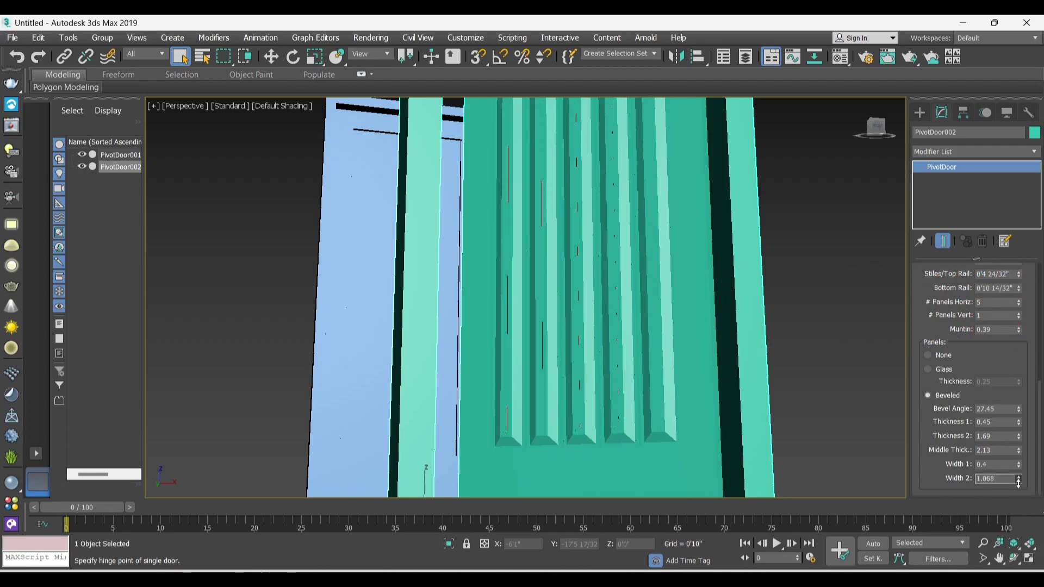
{"action": "mouse_move", "coordinate": [669, 345]}
{"action": "middle_mouse_down", "text": "alt"}
{"action": "mouse_move", "coordinate": [648, 392]}
{"action": "mouse_move", "coordinate": [760, 338]}
{"action": "middle_mouse_up", "text": "alt"}
{"action": "scroll", "coordinate": [647, 392], "scroll_direction": "down", "scroll_amount": 5}
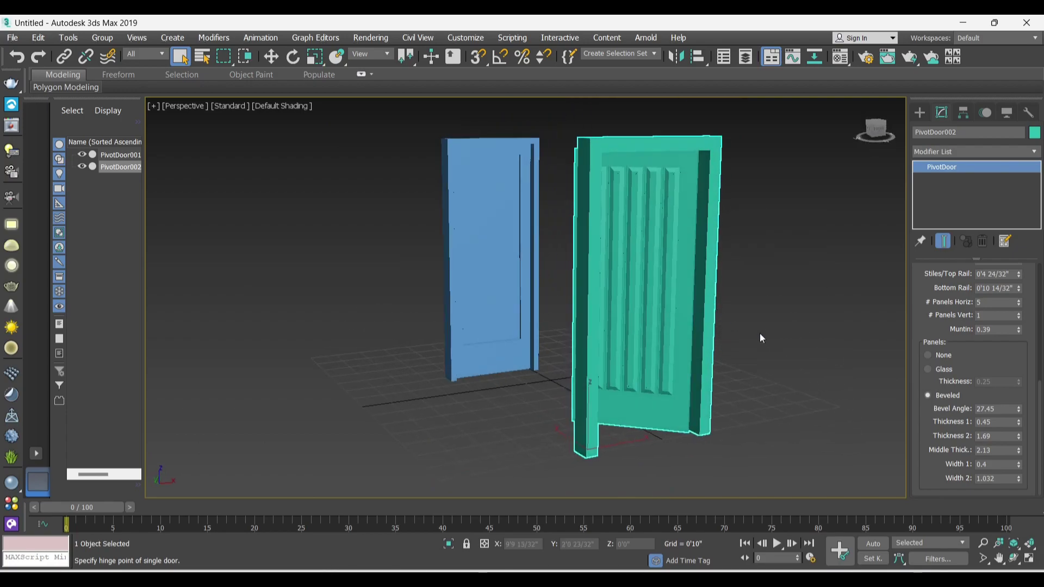
Switch PivotDoor002's panels back to Glass and deselect it
{"action": "left_click", "coordinate": [928, 370]}
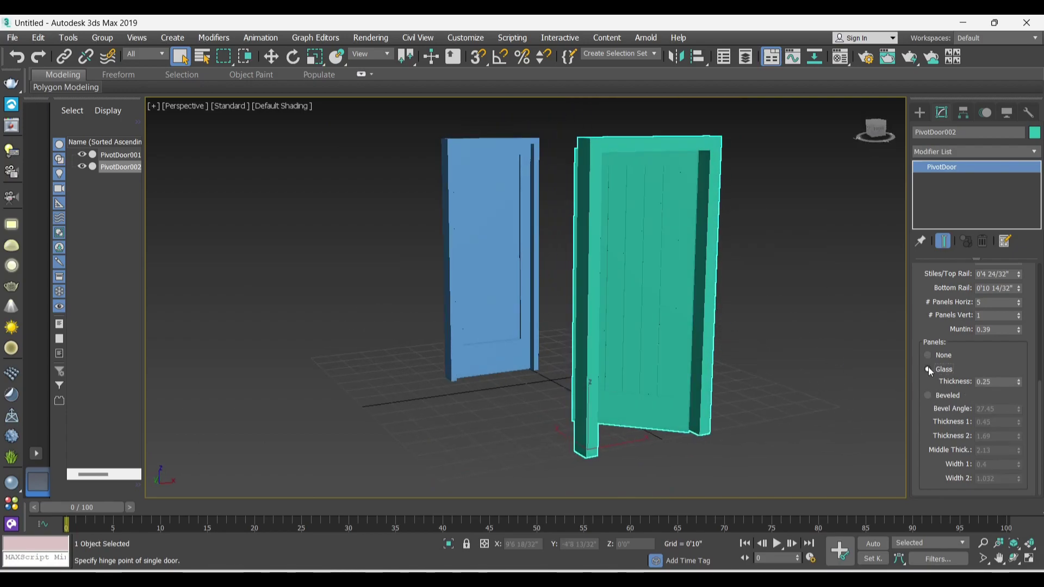
{"action": "left_click", "coordinate": [747, 262]}
{"action": "scroll", "coordinate": [641, 270], "scroll_direction": "up", "scroll_amount": 5}
{"action": "scroll", "coordinate": [615, 310], "scroll_direction": "down", "scroll_amount": 10}
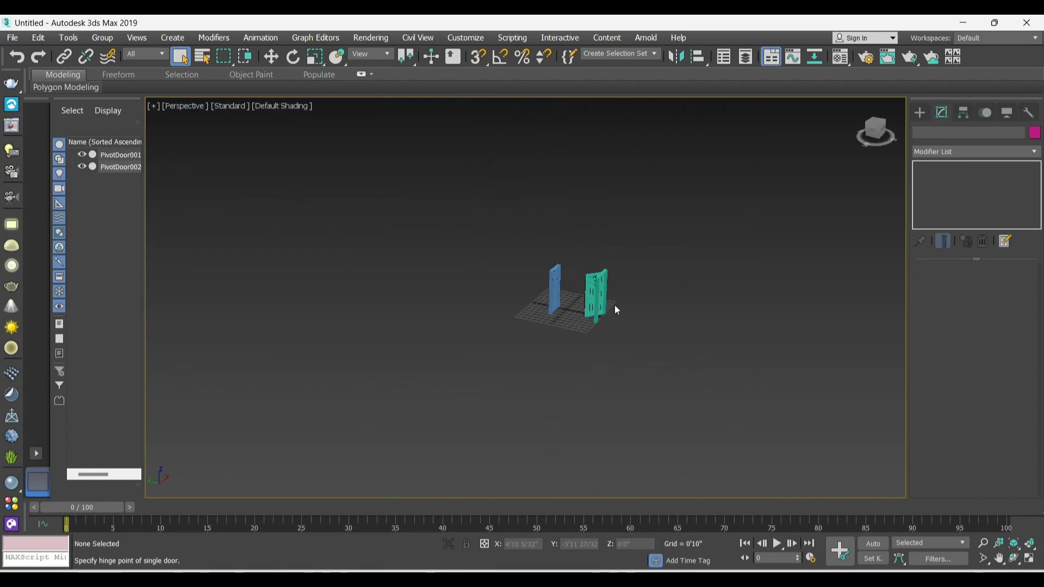
{"action": "scroll", "coordinate": [571, 302], "scroll_direction": "up", "scroll_amount": 5}
Delete the blue PivotDoor001 and pick the Sliding door type
{"action": "left_click", "coordinate": [510, 297]}
{"action": "key", "text": "Delete"}
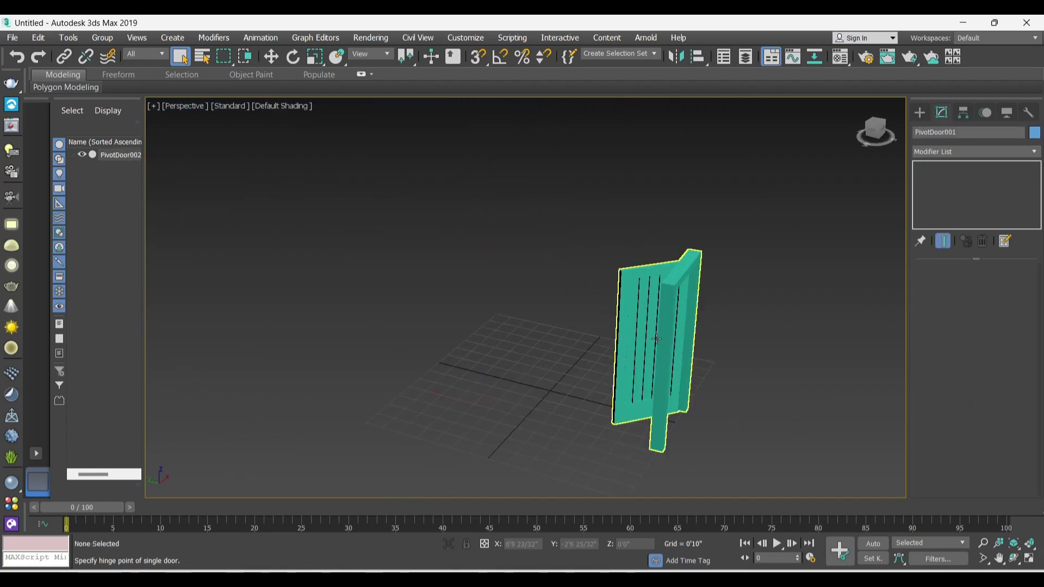
{"action": "left_click", "coordinate": [919, 113]}
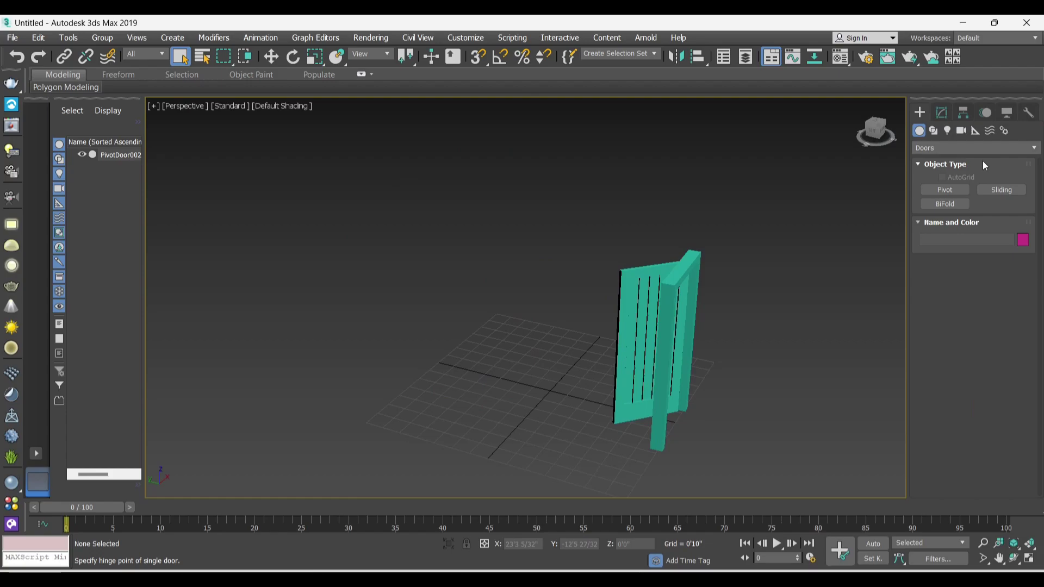
{"action": "left_click", "coordinate": [1002, 190]}
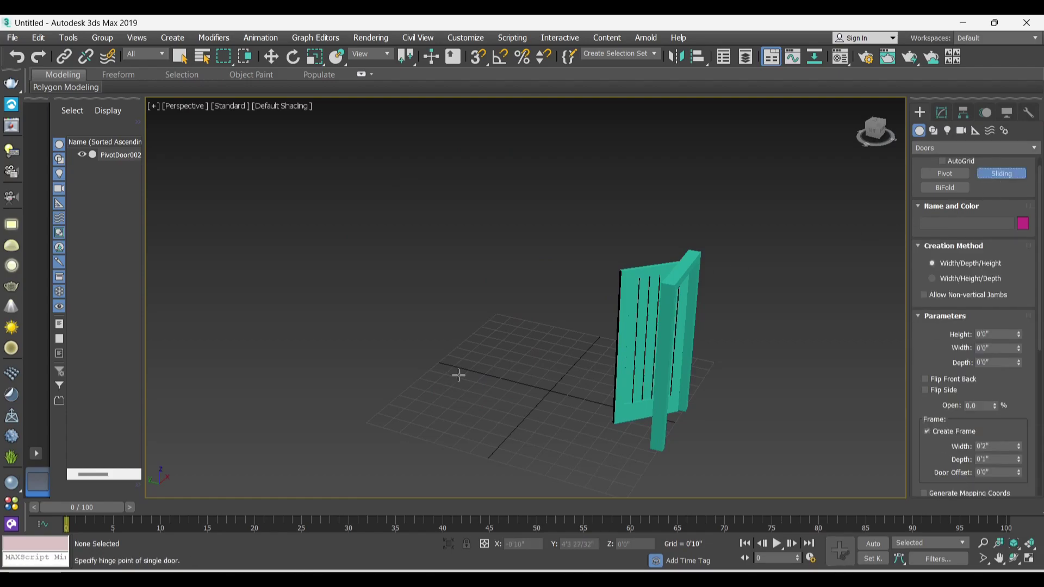
Draw SlidingDoor001 about 8'3" wide, 1'4" deep and 10'5" tall on the grid
{"action": "middle_click_drag", "start_coordinate": [460, 373], "coordinate": [481, 362]}
{"action": "left_click_drag", "start_coordinate": [437, 403], "coordinate": [511, 324]}
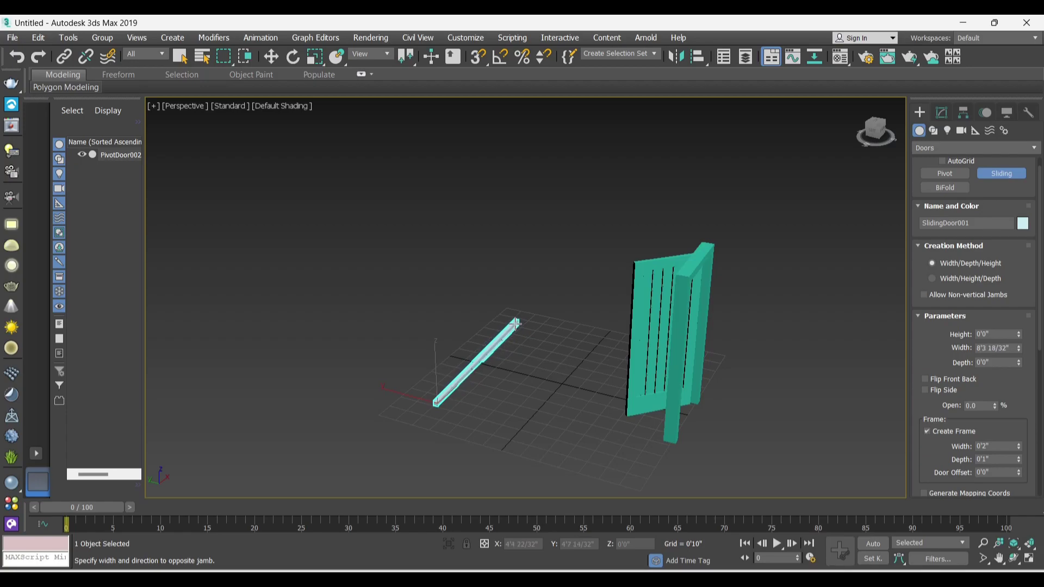
{"action": "left_click_drag", "start_coordinate": [511, 323], "coordinate": [512, 322]}
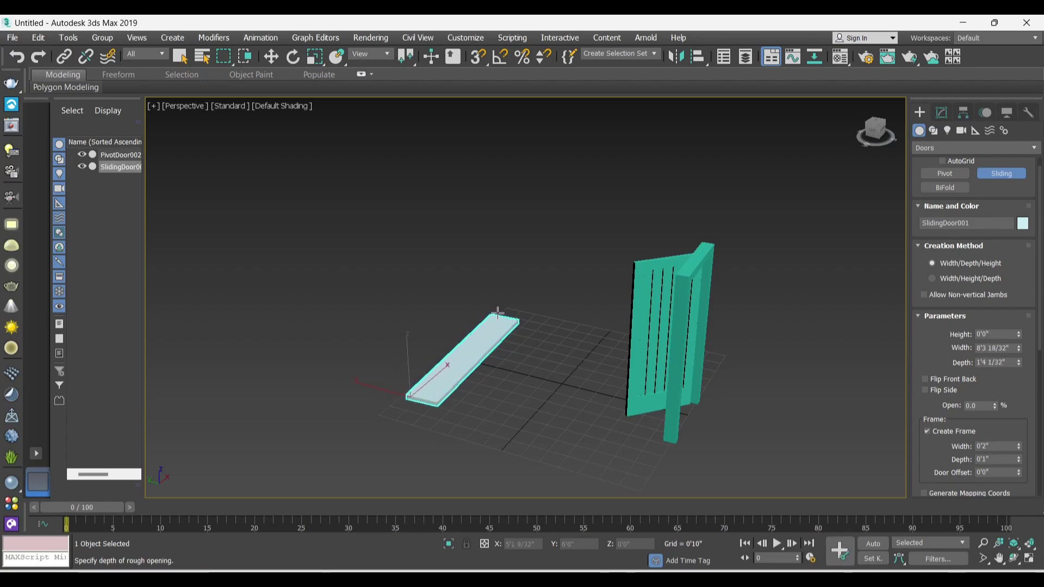
{"action": "left_click", "coordinate": [498, 313]}
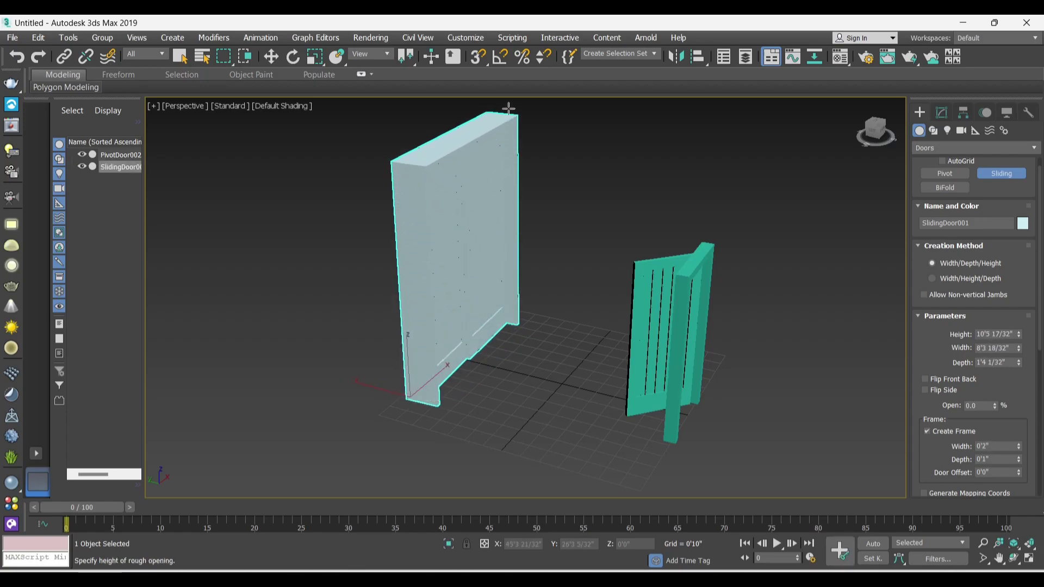
{"action": "left_click", "coordinate": [509, 109]}
{"action": "middle_click_drag", "start_coordinate": [509, 114], "coordinate": [442, 286], "text": "alt"}
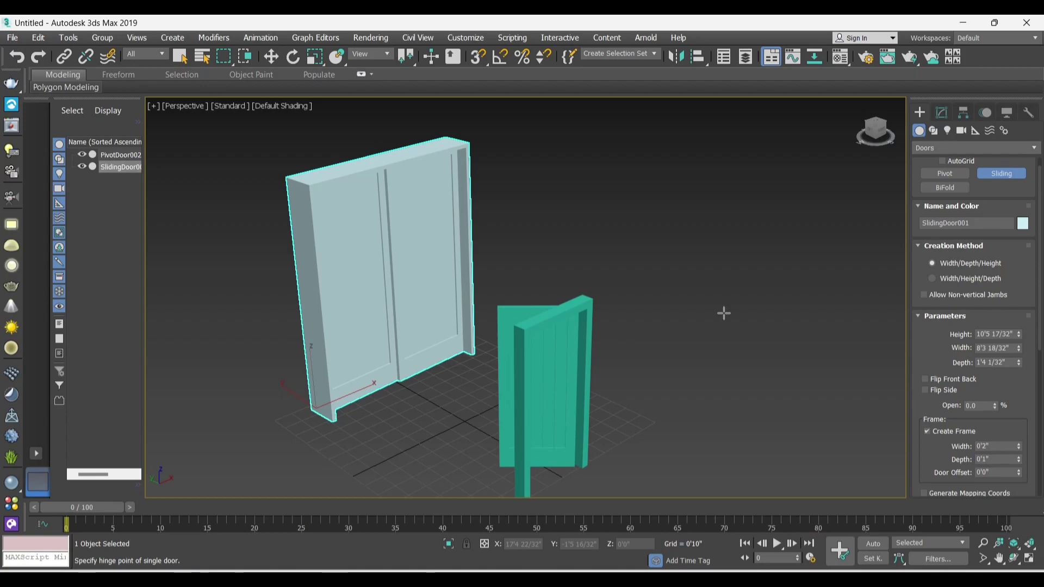
Set SlidingDoor001 to 7'6" high, 7'3 20/32" wide and 0'1 24/32" deep
{"action": "scroll", "coordinate": [634, 247], "scroll_direction": "up", "scroll_amount": 2}
{"action": "scroll", "coordinate": [622, 283], "scroll_direction": "up", "scroll_amount": 1}
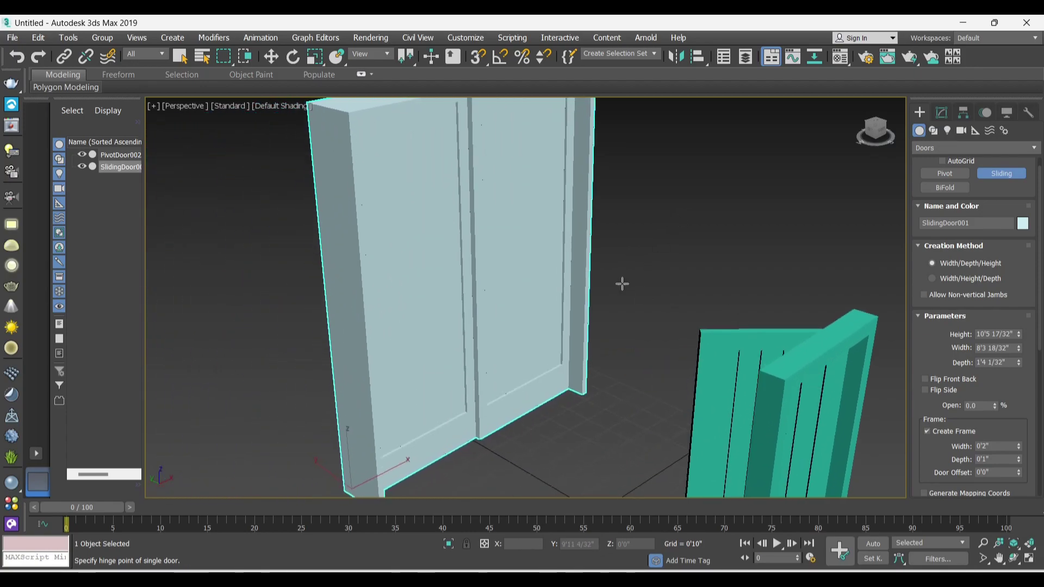
{"action": "scroll", "coordinate": [601, 322], "scroll_direction": "down", "scroll_amount": 3}
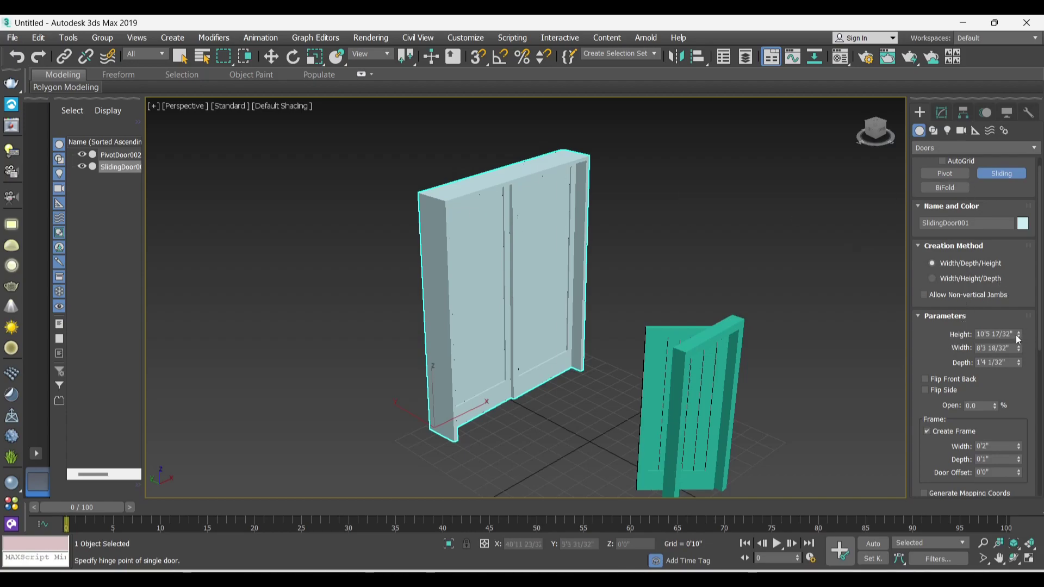
{"action": "left_click_drag", "start_coordinate": [1019, 334], "coordinate": [1033, 430]}
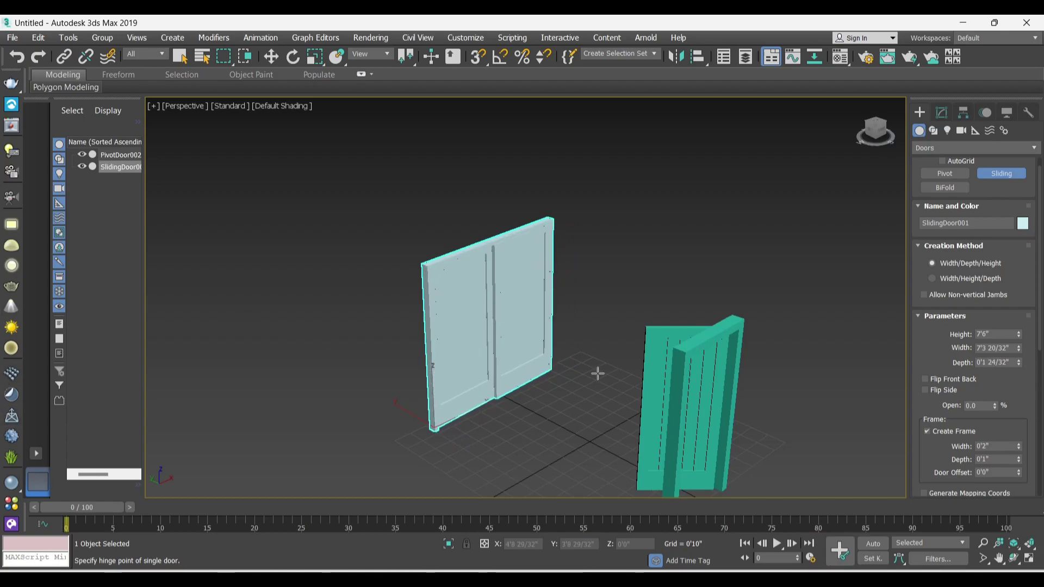
{"action": "scroll", "coordinate": [366, 321], "scroll_direction": "up", "scroll_amount": 3}
{"action": "scroll", "coordinate": [489, 307], "scroll_direction": "up", "scroll_amount": 2}
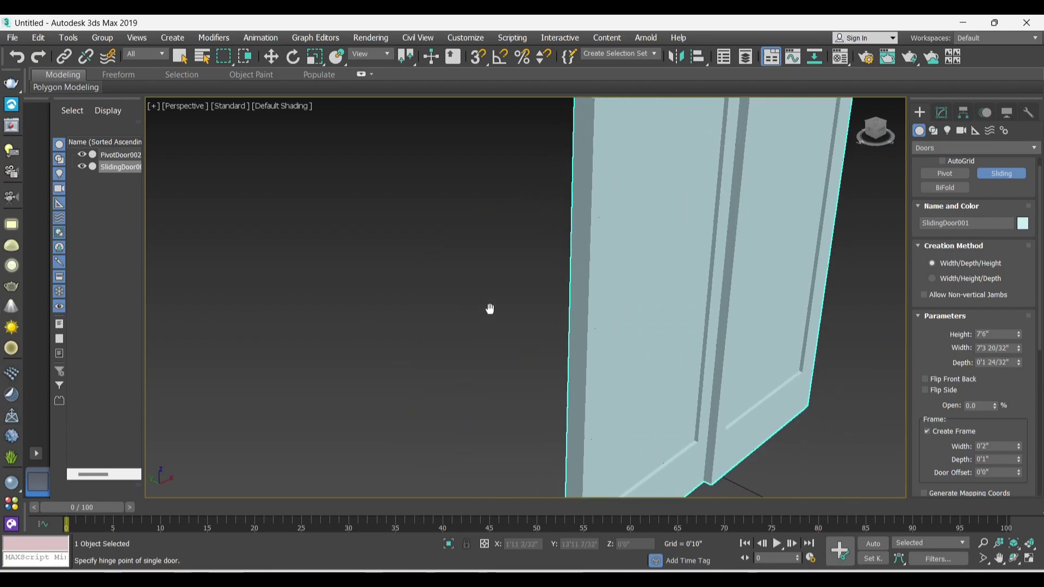
{"action": "scroll", "coordinate": [439, 369], "scroll_direction": "down", "scroll_amount": 1}
{"action": "scroll", "coordinate": [559, 327], "scroll_direction": "down", "scroll_amount": 1}
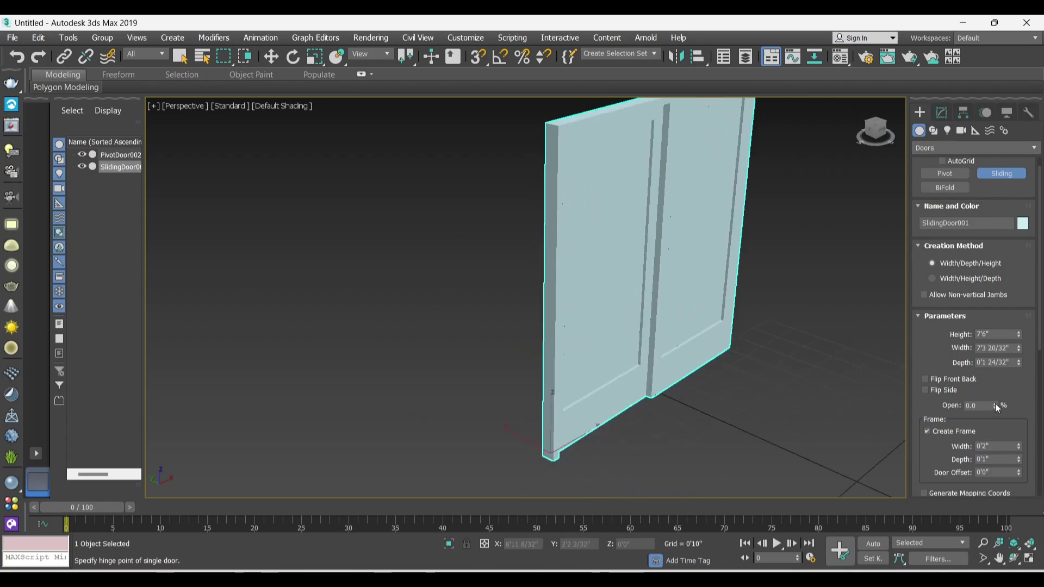
Open the sliding door 39% and toggle Flip Front Back several times to compare
{"action": "left_click_drag", "start_coordinate": [997, 406], "coordinate": [1000, 383]}
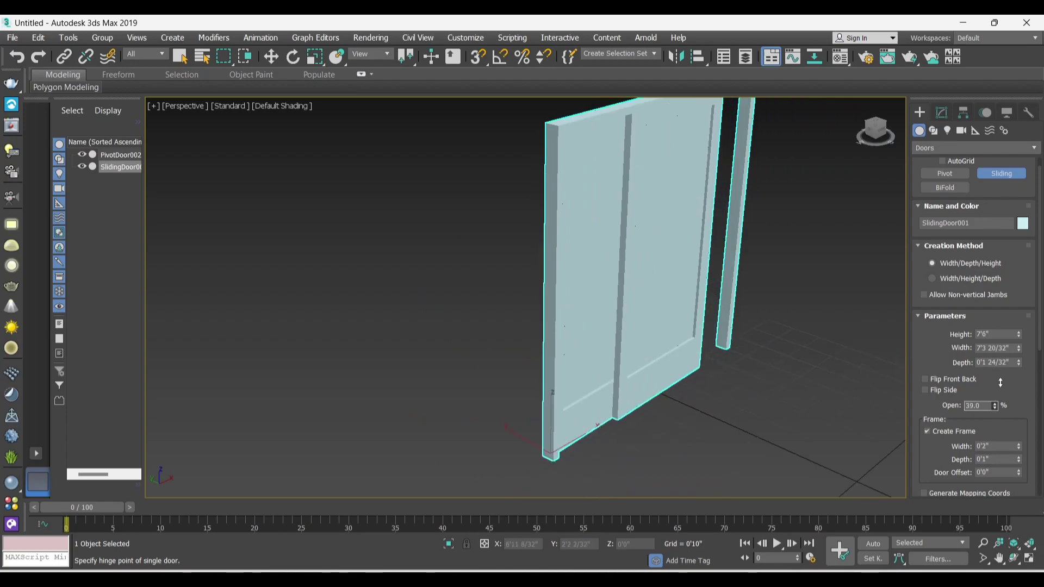
{"action": "middle_click_drag", "start_coordinate": [671, 349], "coordinate": [641, 357]}
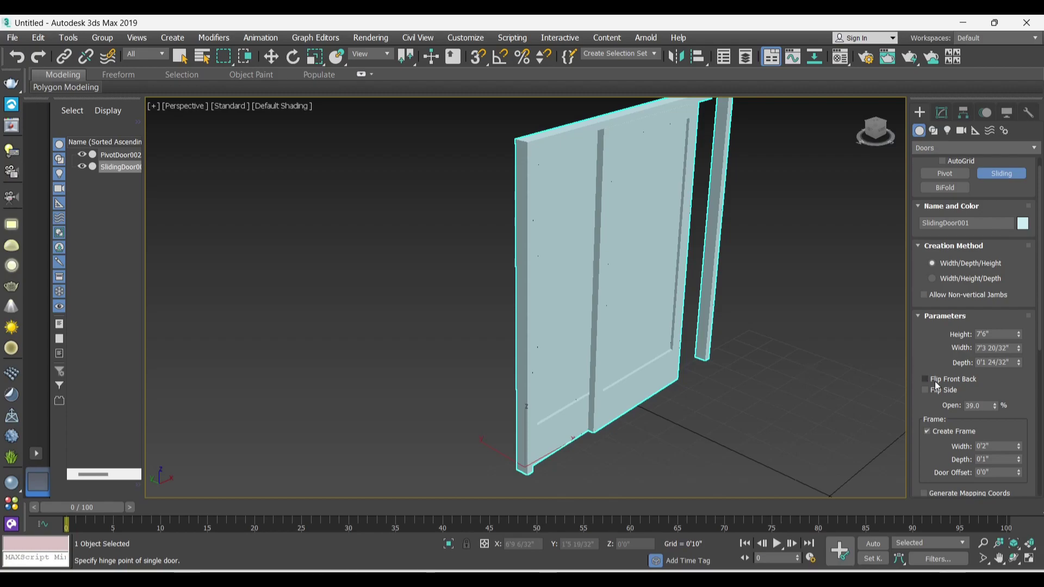
{"action": "left_click", "coordinate": [925, 380]}
{"action": "left_click", "coordinate": [925, 380]}
{"action": "left_click", "coordinate": [925, 380]}
{"action": "left_click", "coordinate": [924, 380]}
{"action": "left_click", "coordinate": [925, 380]}
Turn Flip Front Back off, enable Flip Side, and open the door to 55%
{"action": "left_click_drag", "start_coordinate": [994, 407], "coordinate": [1005, 409]}
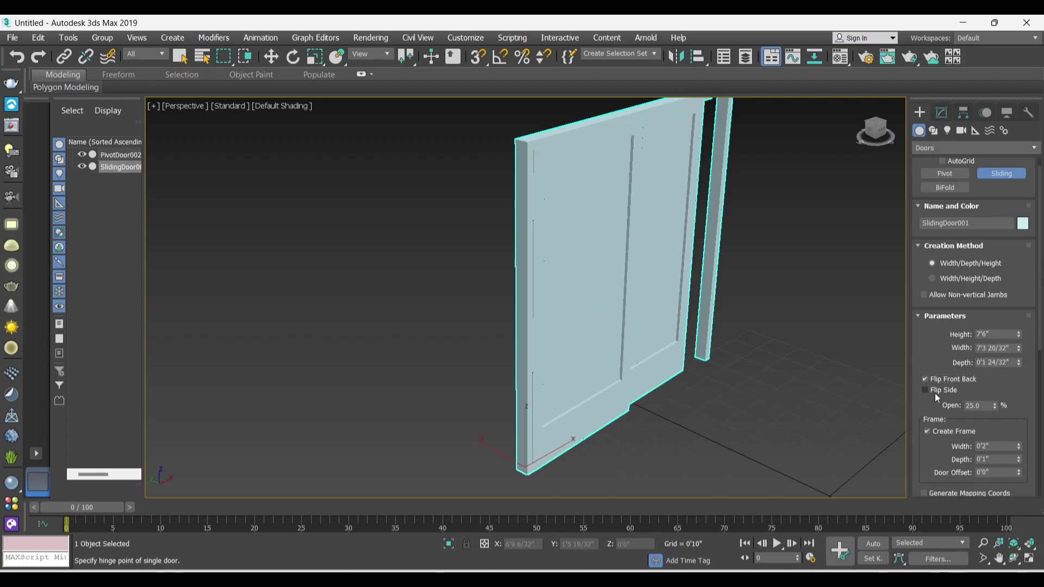
{"action": "left_click", "coordinate": [926, 380]}
{"action": "left_click_drag", "start_coordinate": [995, 402], "coordinate": [997, 405]}
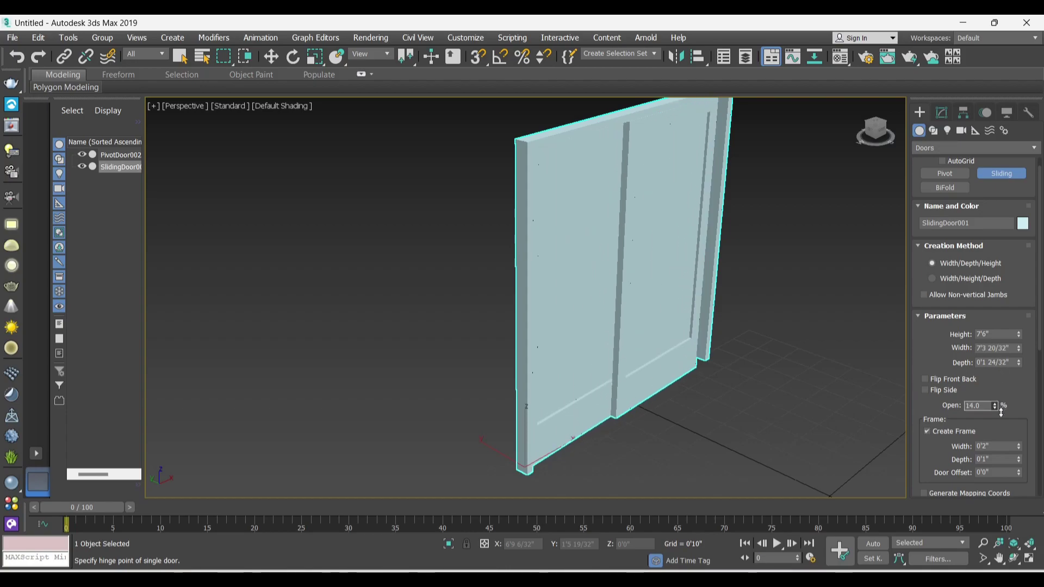
{"action": "left_click", "coordinate": [925, 392]}
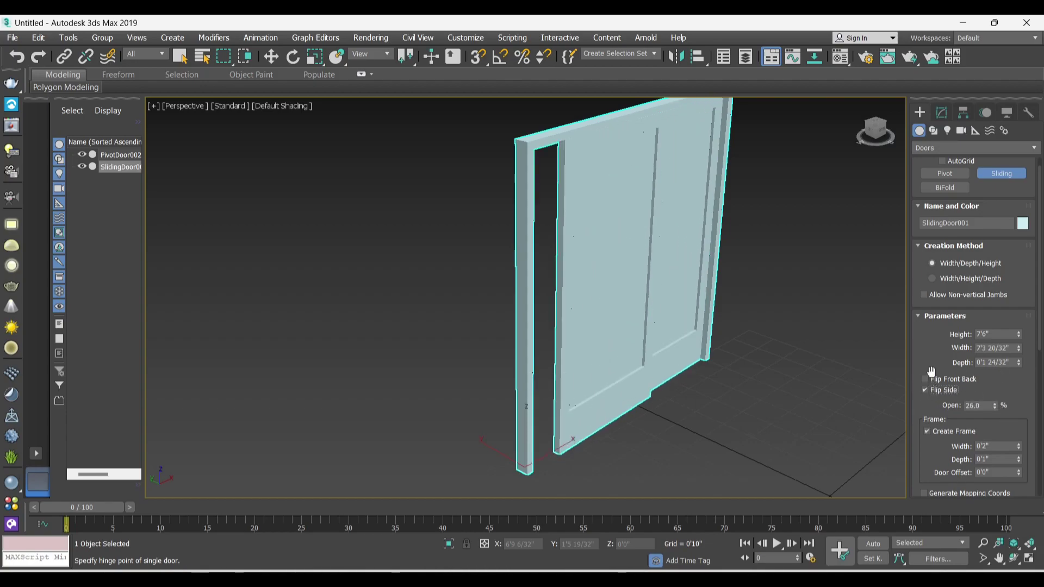
{"action": "left_click_drag", "start_coordinate": [996, 406], "coordinate": [996, 390]}
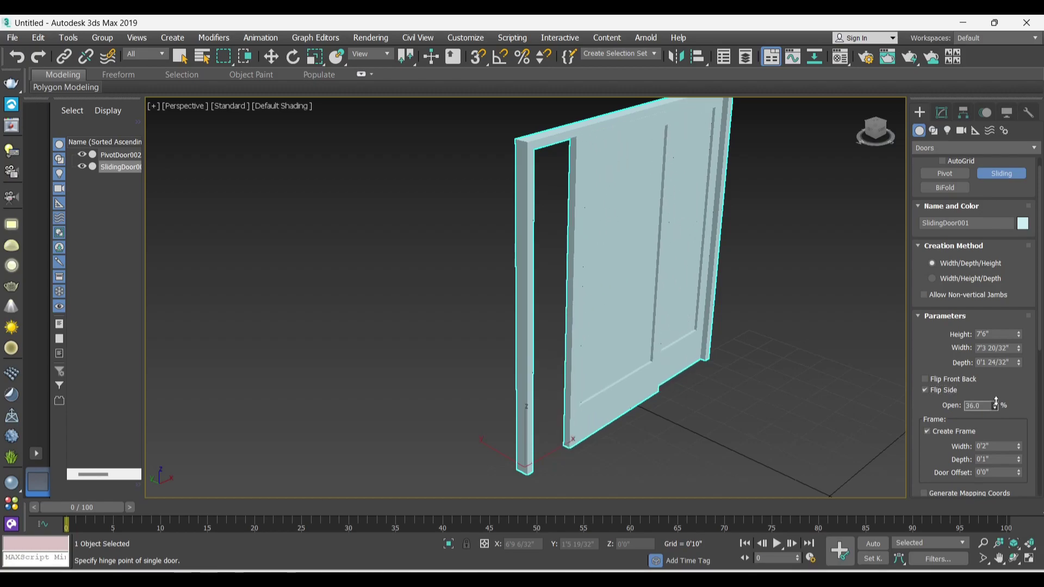
{"action": "scroll", "coordinate": [976, 418], "scroll_direction": "down", "scroll_amount": 1}
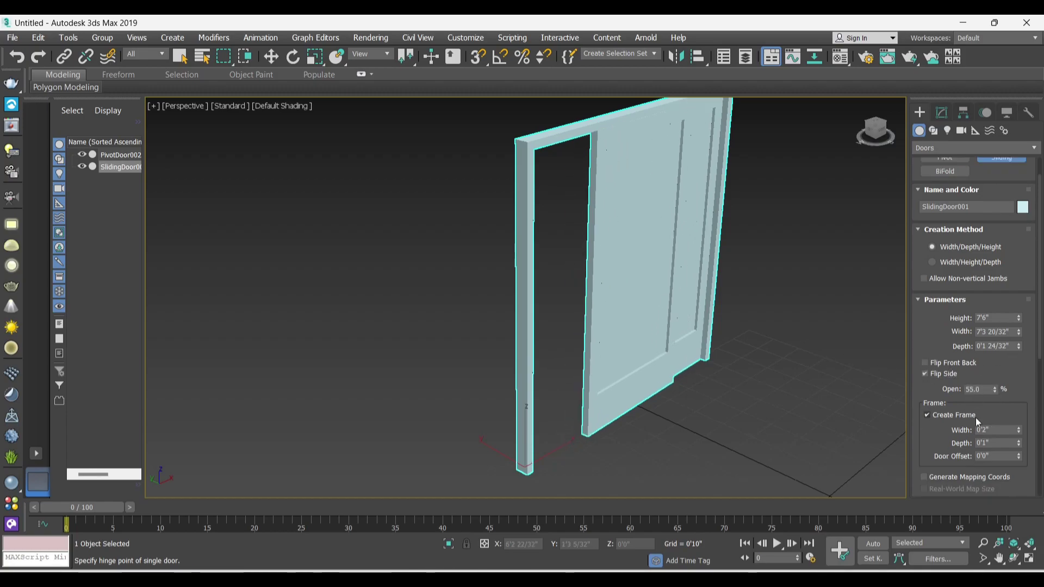
{"action": "scroll", "coordinate": [974, 403], "scroll_direction": "down", "scroll_amount": 2}
{"action": "scroll", "coordinate": [971, 385], "scroll_direction": "down", "scroll_amount": 2}
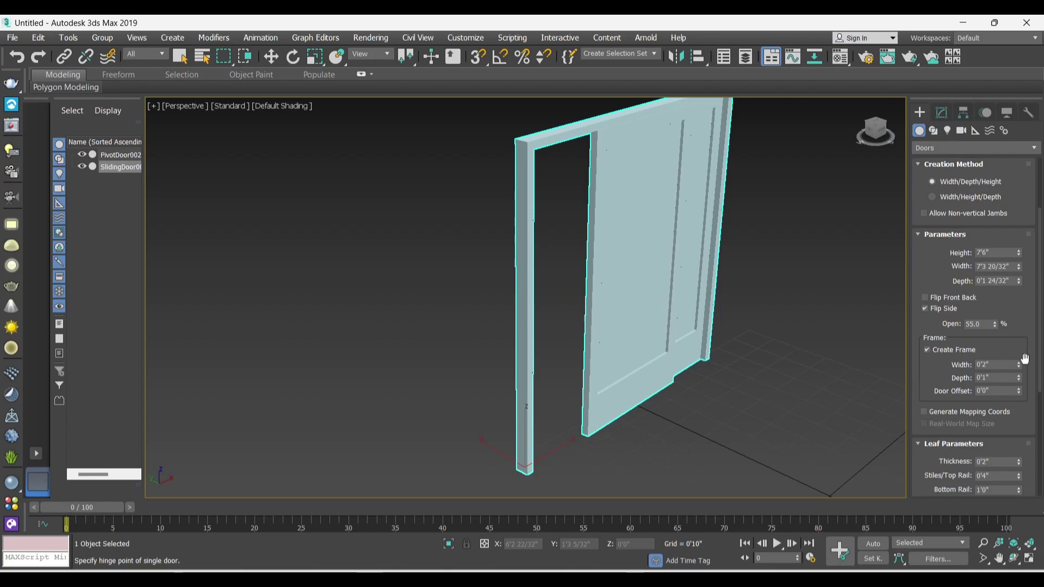
{"action": "scroll", "coordinate": [1019, 360], "scroll_direction": "down", "scroll_amount": 1}
{"action": "scroll", "coordinate": [1003, 366], "scroll_direction": "down", "scroll_amount": 3}
{"action": "scroll", "coordinate": [958, 359], "scroll_direction": "down", "scroll_amount": 2}
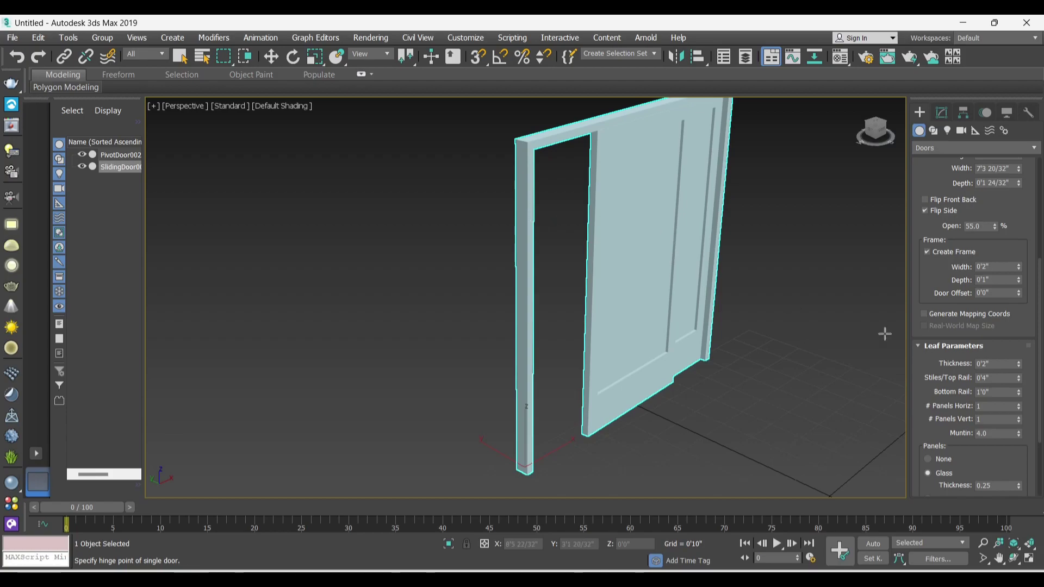
{"action": "scroll", "coordinate": [995, 390], "scroll_direction": "down", "scroll_amount": 3}
{"action": "scroll", "coordinate": [956, 363], "scroll_direction": "down", "scroll_amount": 3}
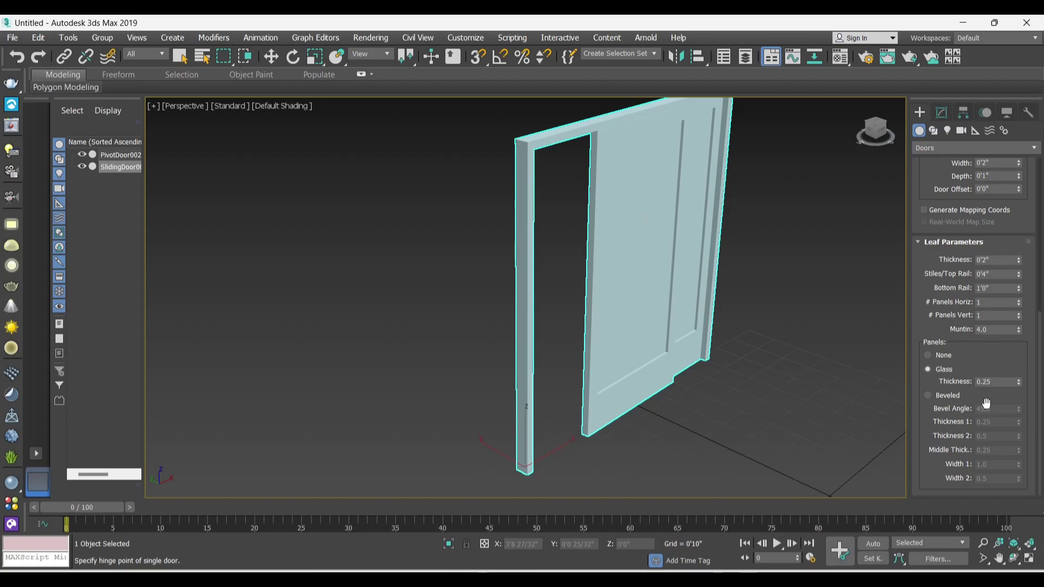
{"action": "scroll", "coordinate": [979, 381], "scroll_direction": "up", "scroll_amount": 3}
{"action": "scroll", "coordinate": [924, 305], "scroll_direction": "up", "scroll_amount": 3}
{"action": "scroll", "coordinate": [778, 289], "scroll_direction": "up", "scroll_amount": 3}
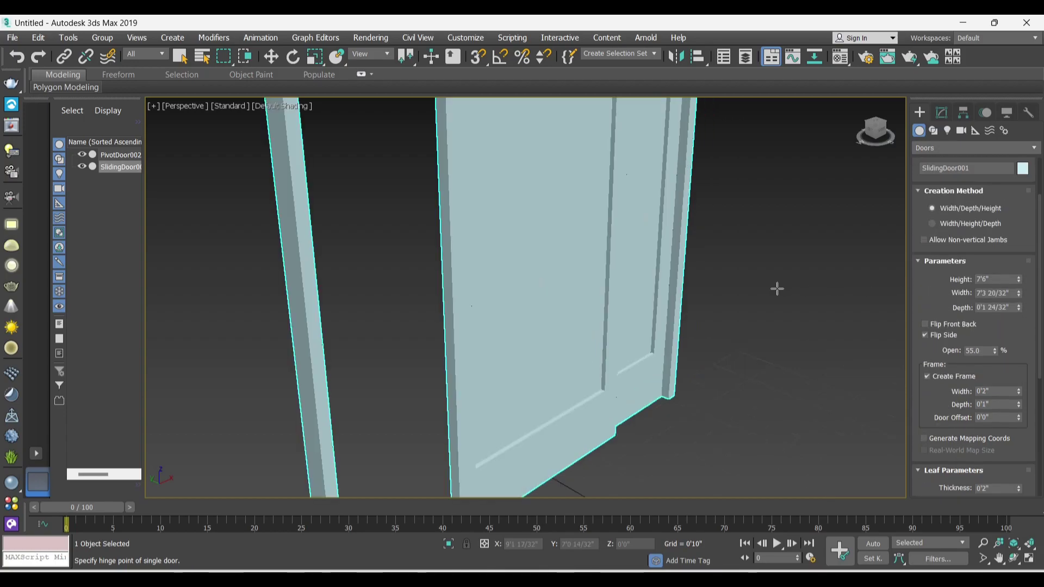
{"action": "left_click", "coordinate": [974, 151]}
Switch the door type to BiFold
{"action": "scroll", "coordinate": [935, 223], "scroll_direction": "up", "scroll_amount": 3}
{"action": "left_click", "coordinate": [960, 205]}
{"action": "scroll", "coordinate": [577, 371], "scroll_direction": "down", "scroll_amount": 3}
{"action": "scroll", "coordinate": [576, 371], "scroll_direction": "down", "scroll_amount": 2}
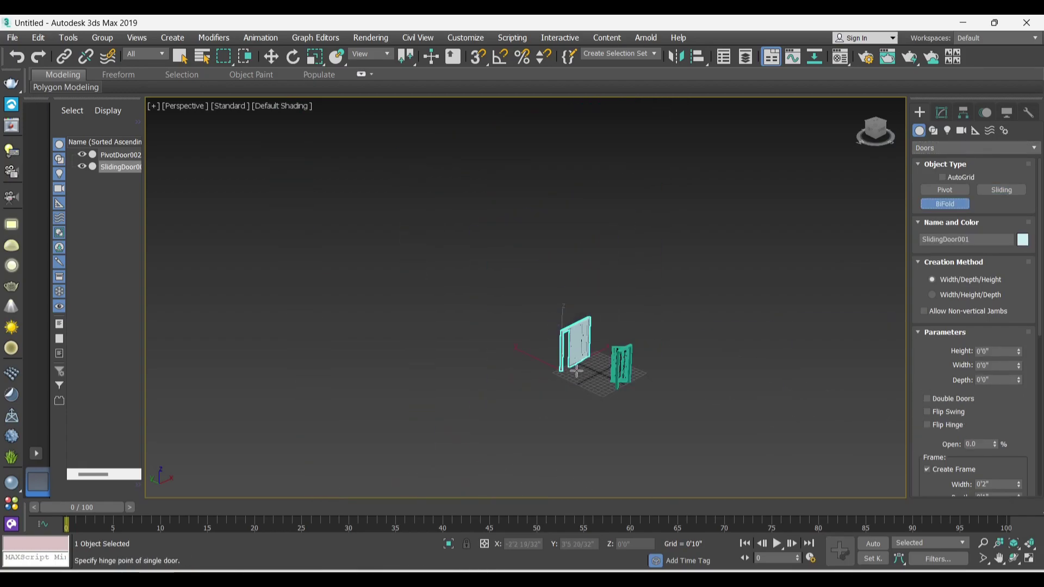
{"action": "scroll", "coordinate": [577, 371], "scroll_direction": "up", "scroll_amount": 5}
{"action": "scroll", "coordinate": [589, 379], "scroll_direction": "down", "scroll_amount": 1}
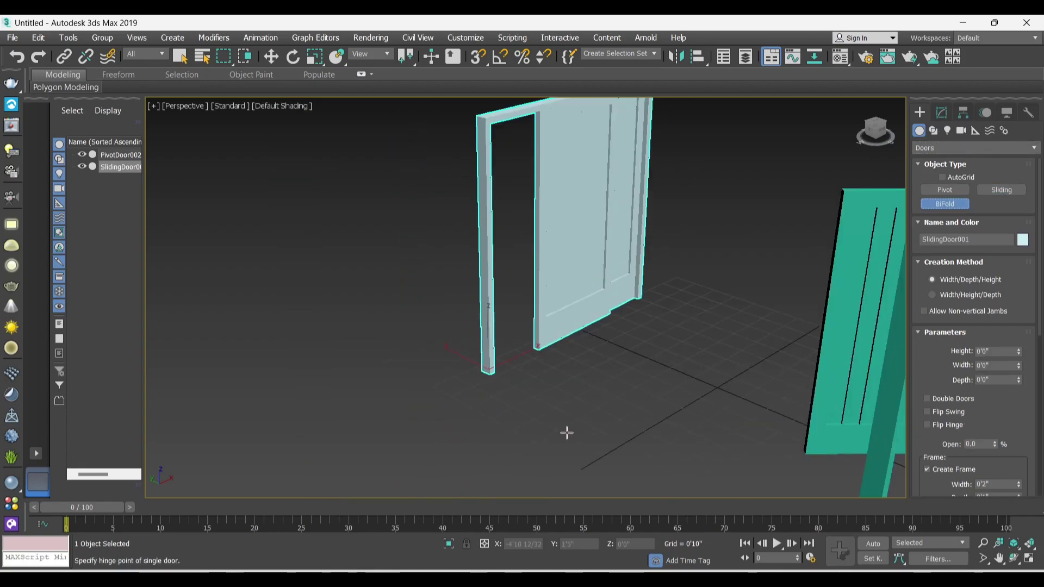
Drag out a bi-fold door, cancel the misplaced attempt, and toggle snapping
{"action": "left_click_drag", "start_coordinate": [597, 438], "coordinate": [738, 355]}
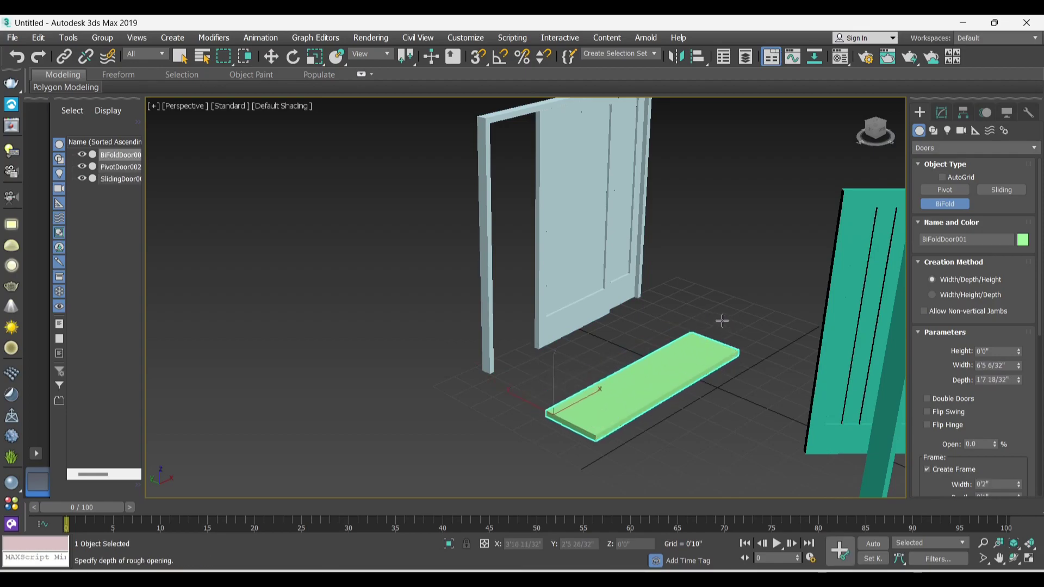
{"action": "middle_click_drag", "start_coordinate": [729, 346], "coordinate": [716, 360]}
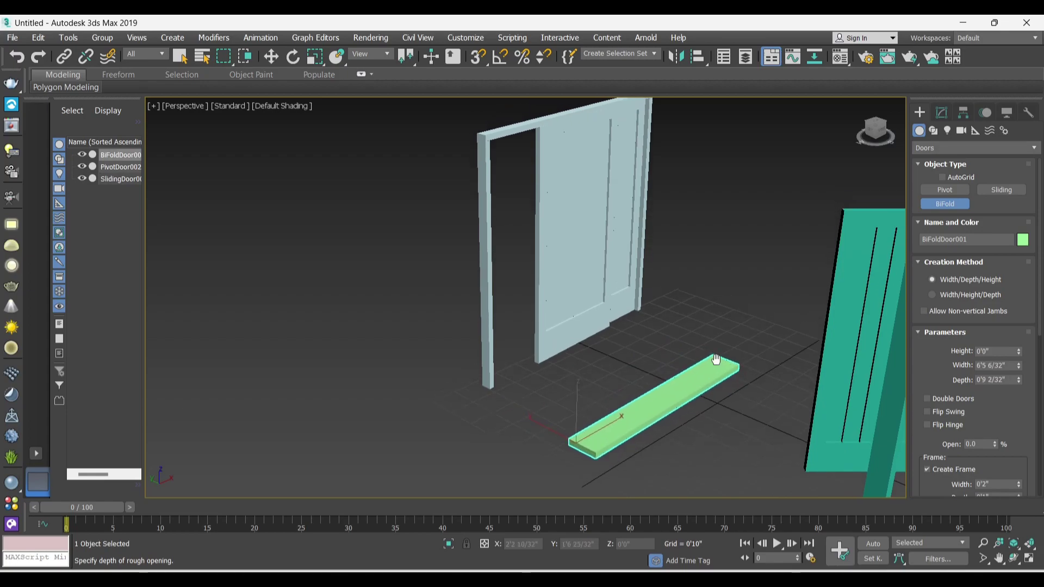
{"action": "right_click", "coordinate": [716, 360]}
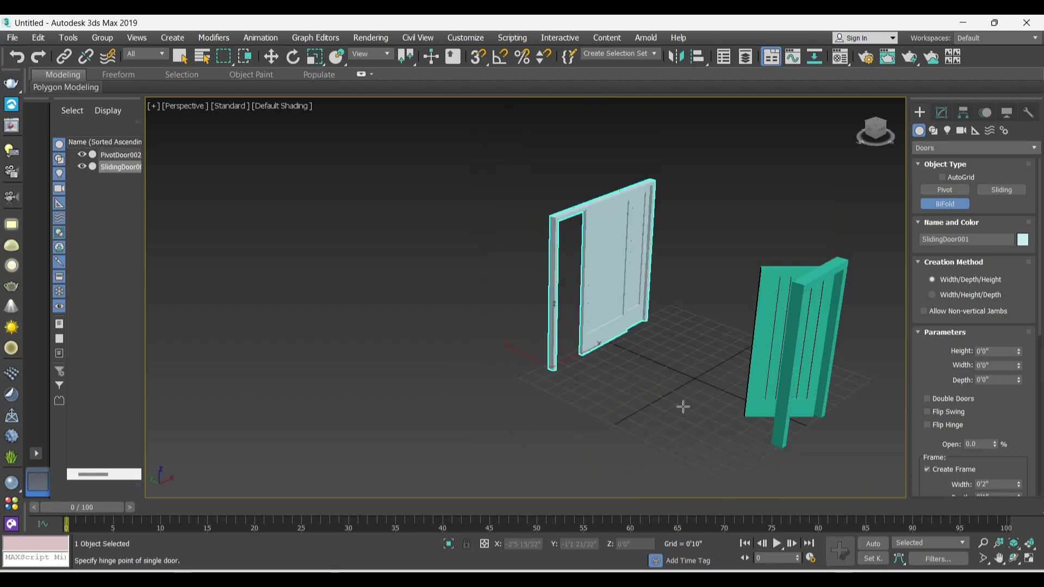
{"action": "left_click", "coordinate": [479, 57]}
In Grid and Snap Settings, snap to Grid Points instead of Endpoint
{"action": "right_click", "coordinate": [479, 58]}
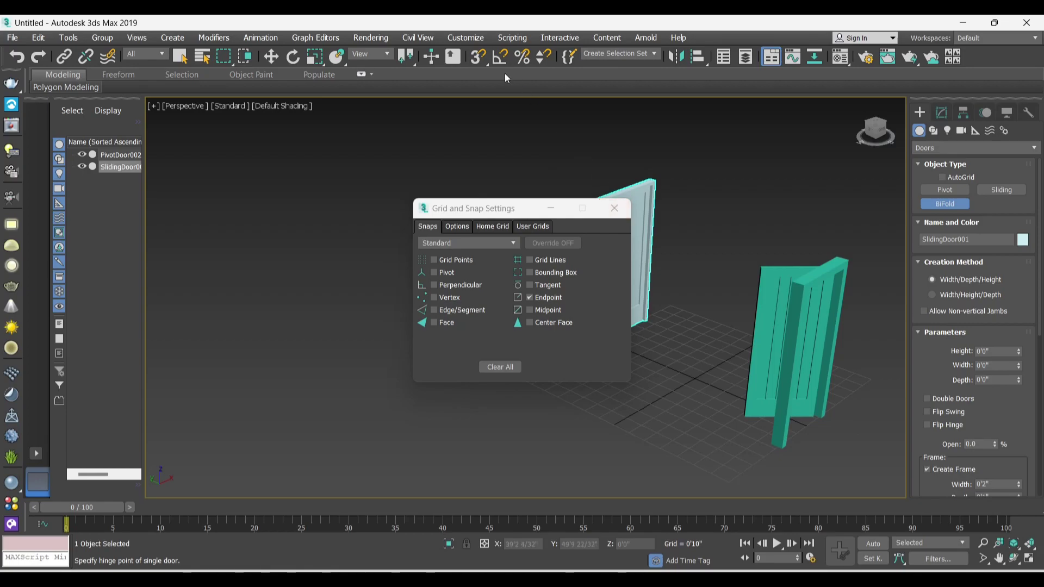
{"action": "key", "text": "s"}
{"action": "left_click", "coordinate": [531, 298]}
{"action": "left_click", "coordinate": [434, 260]}
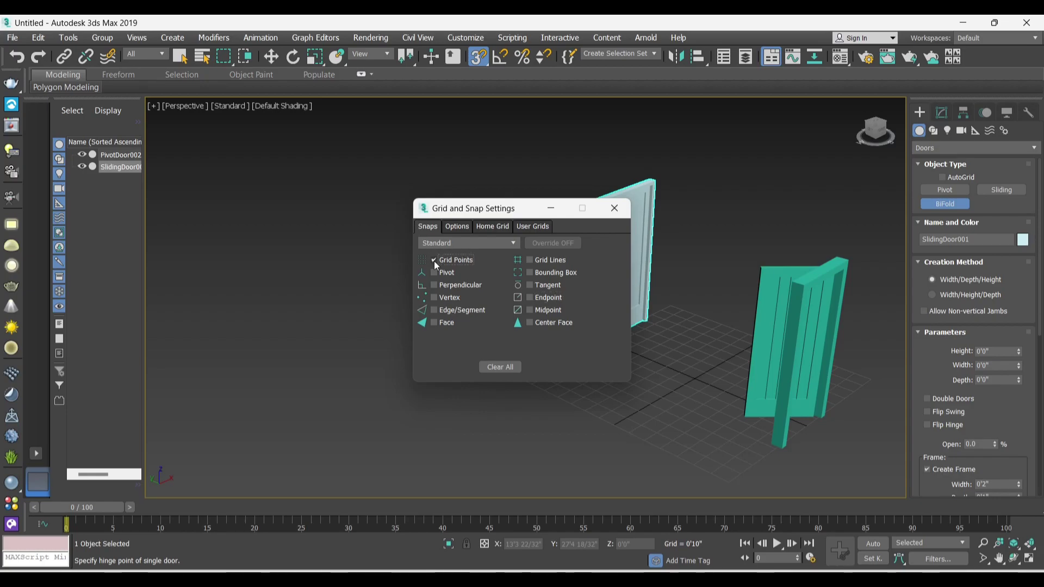
{"action": "left_click", "coordinate": [615, 208]}
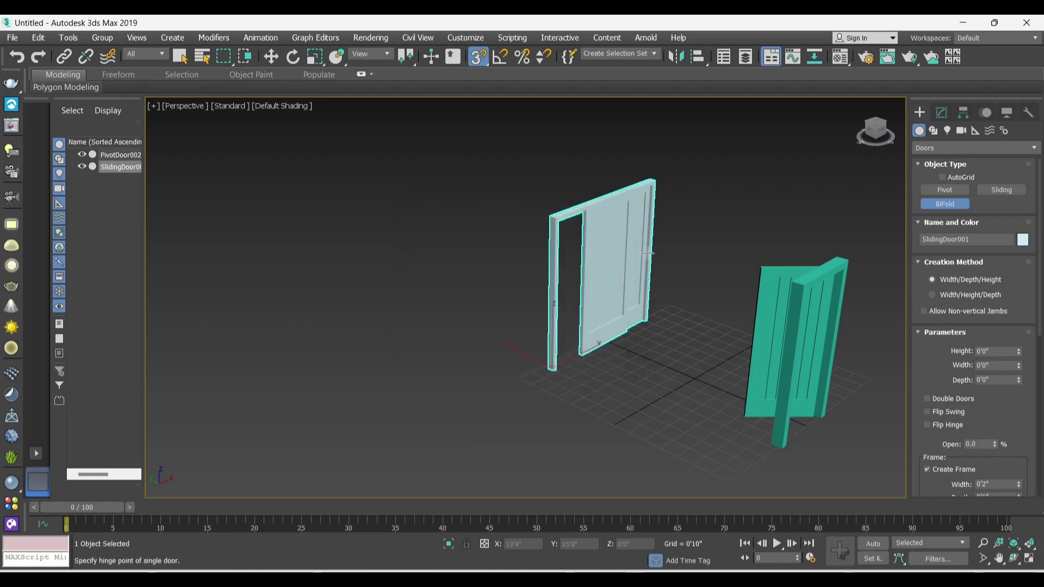
{"action": "scroll", "coordinate": [653, 419], "scroll_direction": "up", "scroll_amount": 5}
Draw BiFoldDoor001 5'0" wide, 0'10" deep and 4'11 22/32" tall
{"action": "scroll", "coordinate": [560, 419], "scroll_direction": "down", "scroll_amount": 3}
{"action": "scroll", "coordinate": [523, 343], "scroll_direction": "down", "scroll_amount": 5}
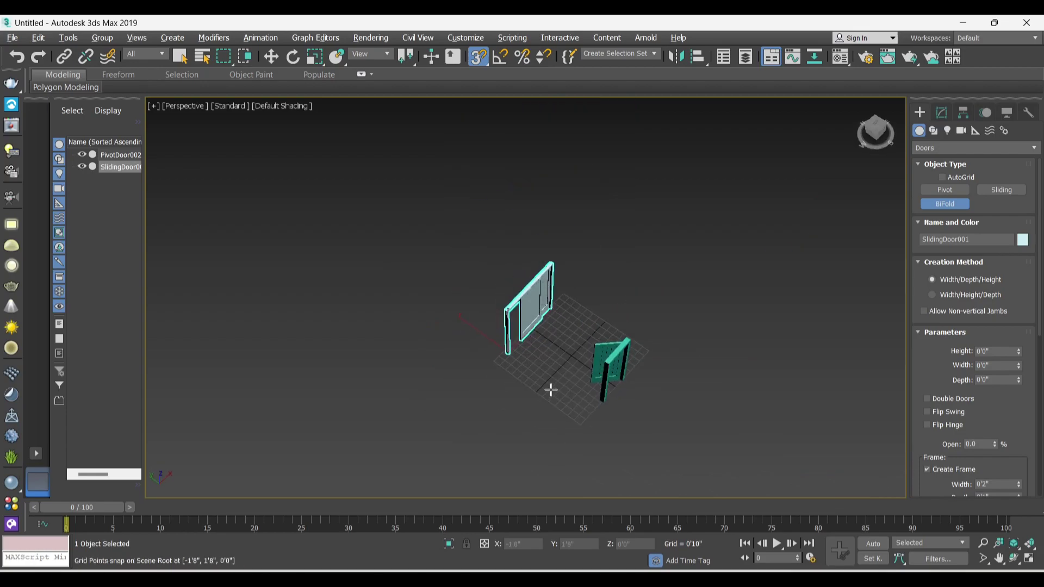
{"action": "scroll", "coordinate": [544, 389], "scroll_direction": "up", "scroll_amount": 5}
{"action": "middle_click_drag", "start_coordinate": [543, 389], "coordinate": [519, 389]}
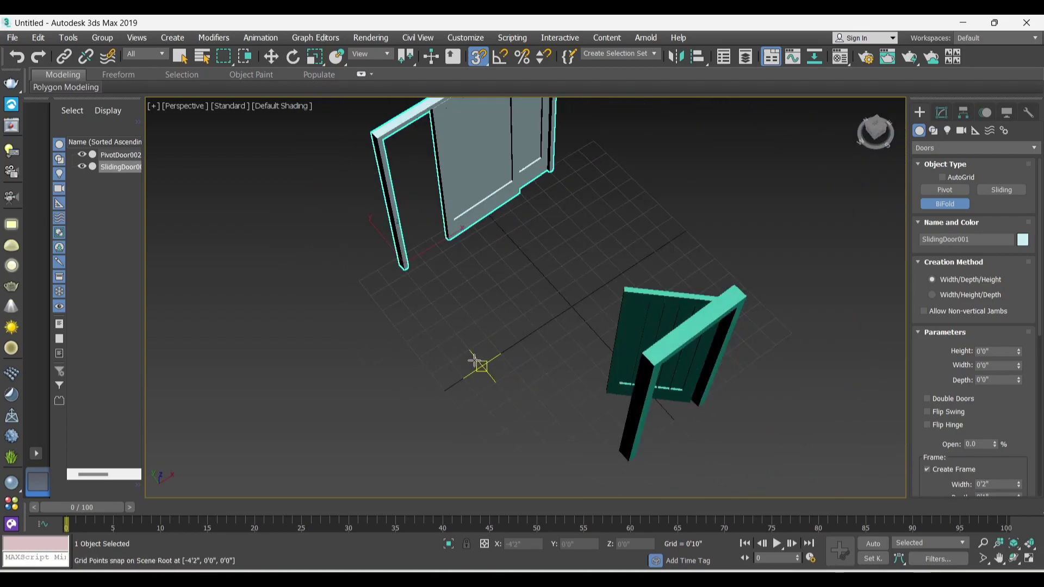
{"action": "mouse_move", "coordinate": [467, 350]}
{"action": "left_mouse_down"}
{"action": "mouse_move", "coordinate": [559, 308]}
{"action": "mouse_move", "coordinate": [576, 279]}
{"action": "left_mouse_up"}
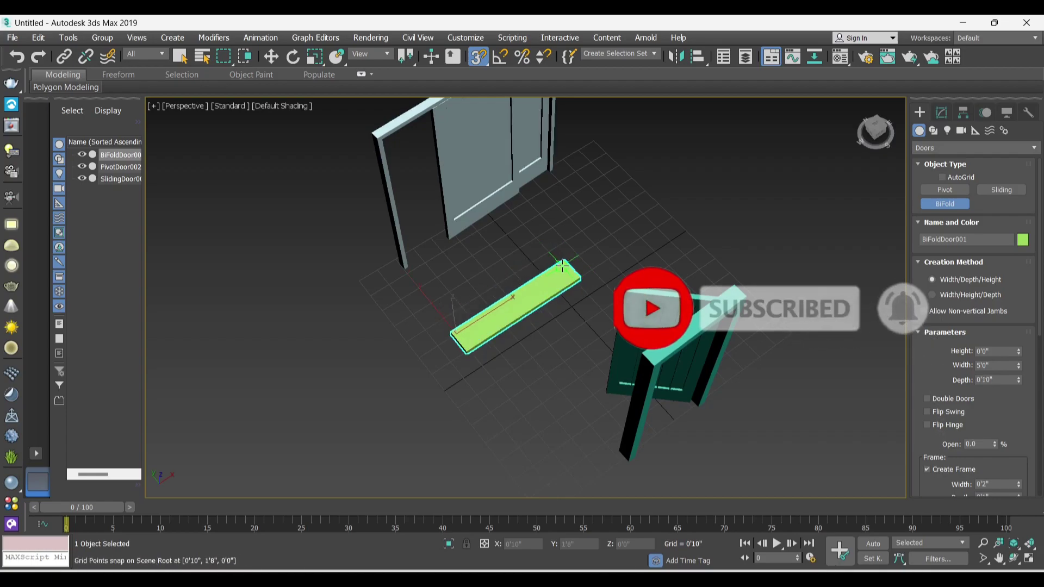
{"action": "left_click", "coordinate": [563, 265]}
{"action": "left_click", "coordinate": [694, 138]}
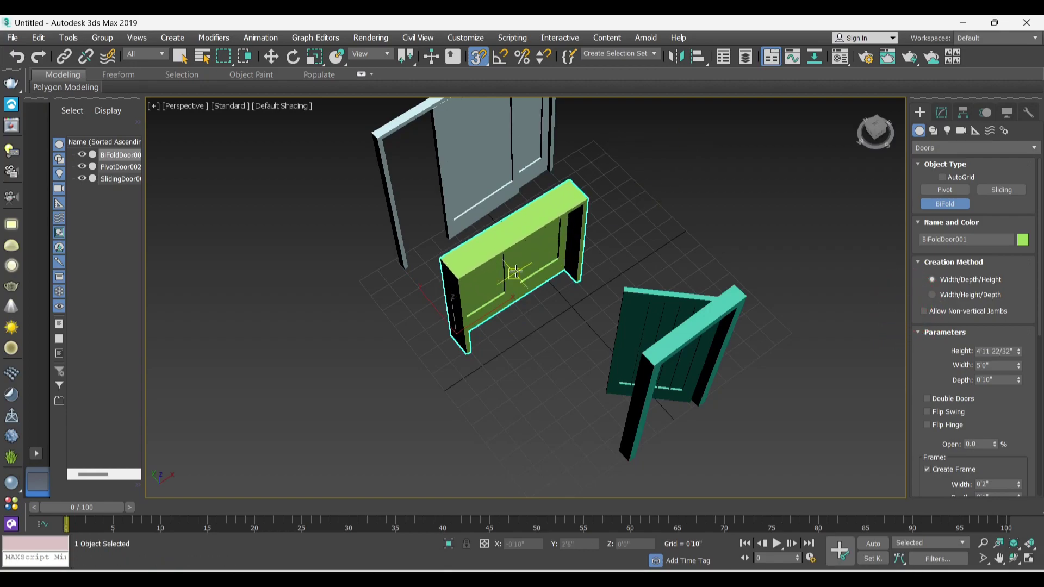
{"action": "middle_click_drag", "start_coordinate": [514, 272], "coordinate": [441, 83], "text": "alt"}
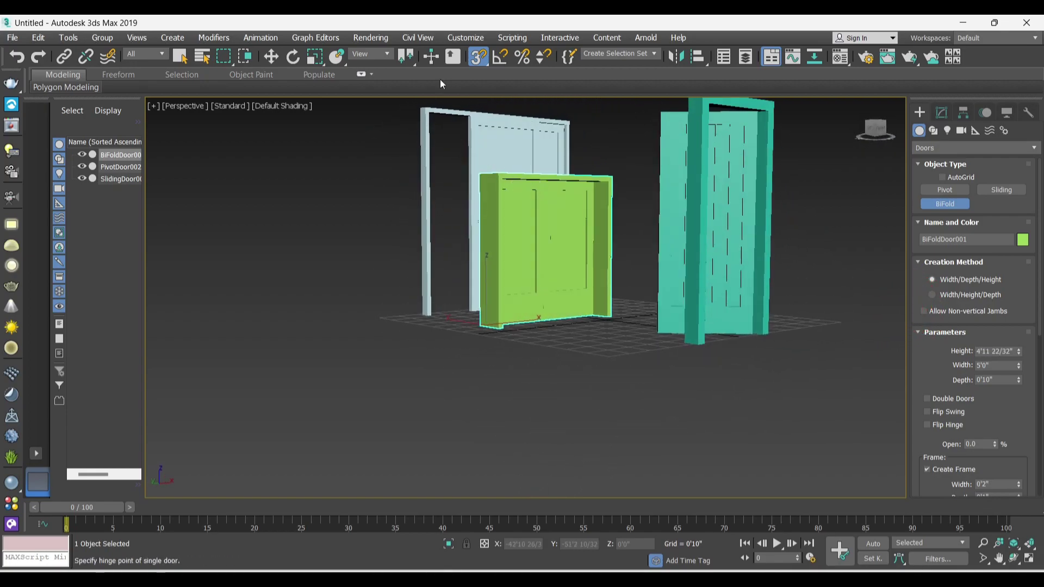
Turn snapping off and finish creating doors
{"action": "left_click", "coordinate": [479, 57]}
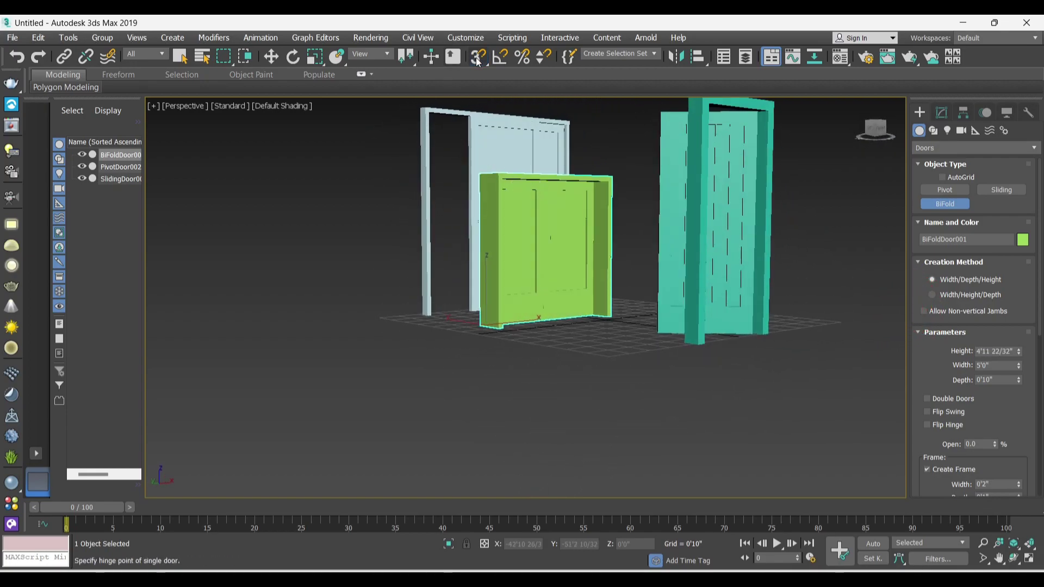
{"action": "left_click", "coordinate": [611, 350]}
{"action": "scroll", "coordinate": [615, 376], "scroll_direction": "up", "scroll_amount": 4}
{"action": "scroll", "coordinate": [619, 398], "scroll_direction": "up", "scroll_amount": 2}
{"action": "scroll", "coordinate": [619, 398], "scroll_direction": "down", "scroll_amount": 6}
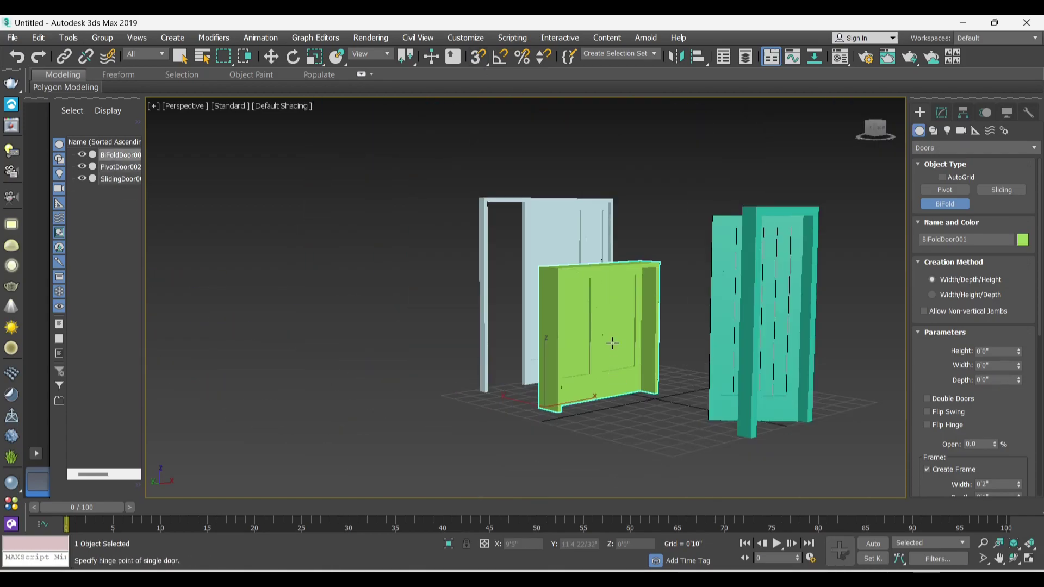
{"action": "right_click", "coordinate": [617, 333]}
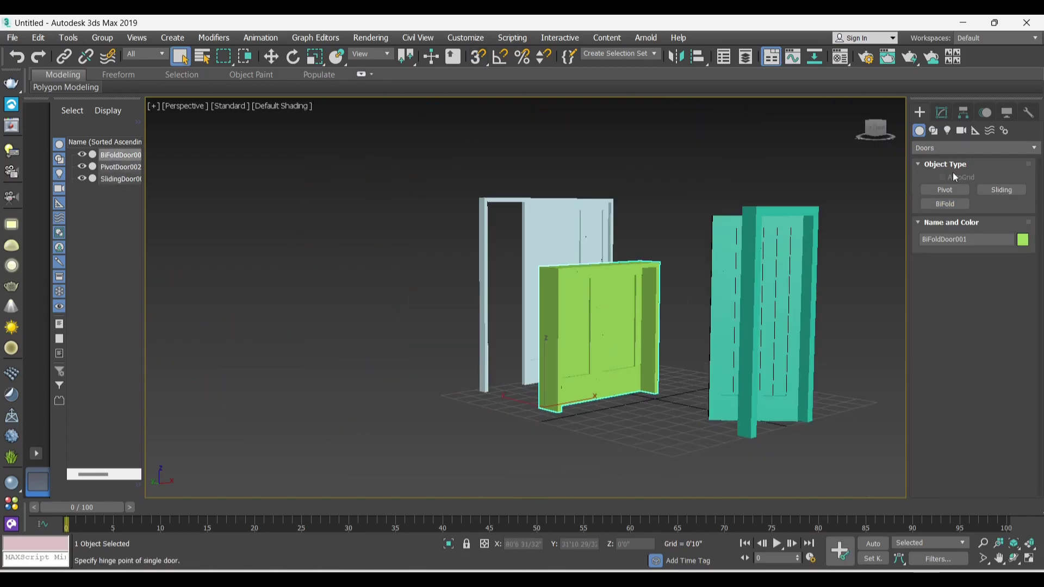
Swing the bi-fold door 67% open, keeping it a single (not double) door
{"action": "left_click", "coordinate": [941, 106]}
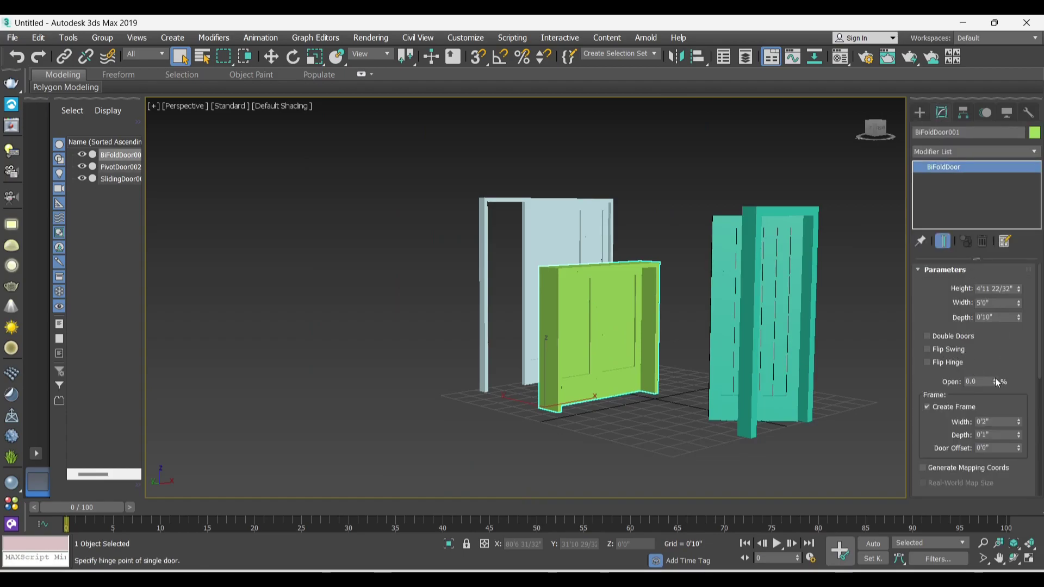
{"action": "mouse_move", "coordinate": [995, 381]}
{"action": "left_mouse_down"}
{"action": "mouse_move", "coordinate": [997, 310]}
{"action": "mouse_move", "coordinate": [1014, 344]}
{"action": "mouse_move", "coordinate": [15, 340]}
{"action": "mouse_move", "coordinate": [5, 327]}
{"action": "left_mouse_up"}
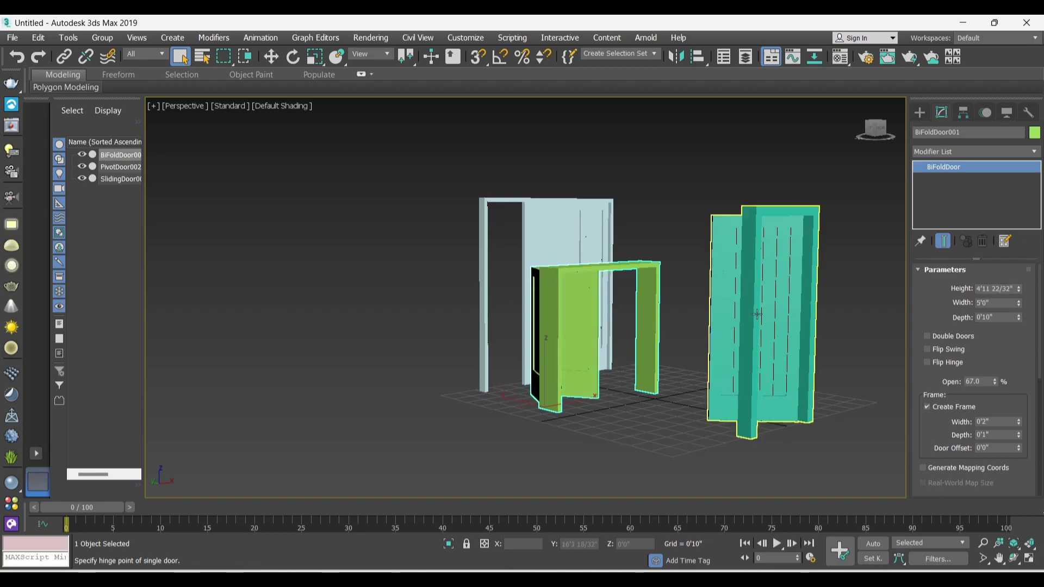
{"action": "left_click", "coordinate": [928, 336]}
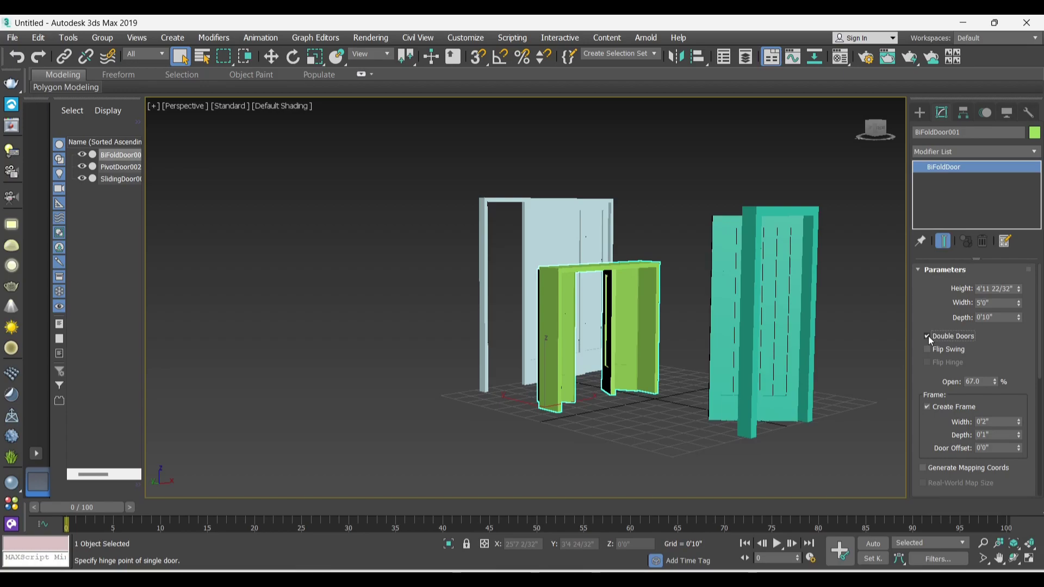
{"action": "left_click", "coordinate": [928, 337]}
{"action": "scroll", "coordinate": [990, 347], "scroll_direction": "down", "scroll_amount": 2}
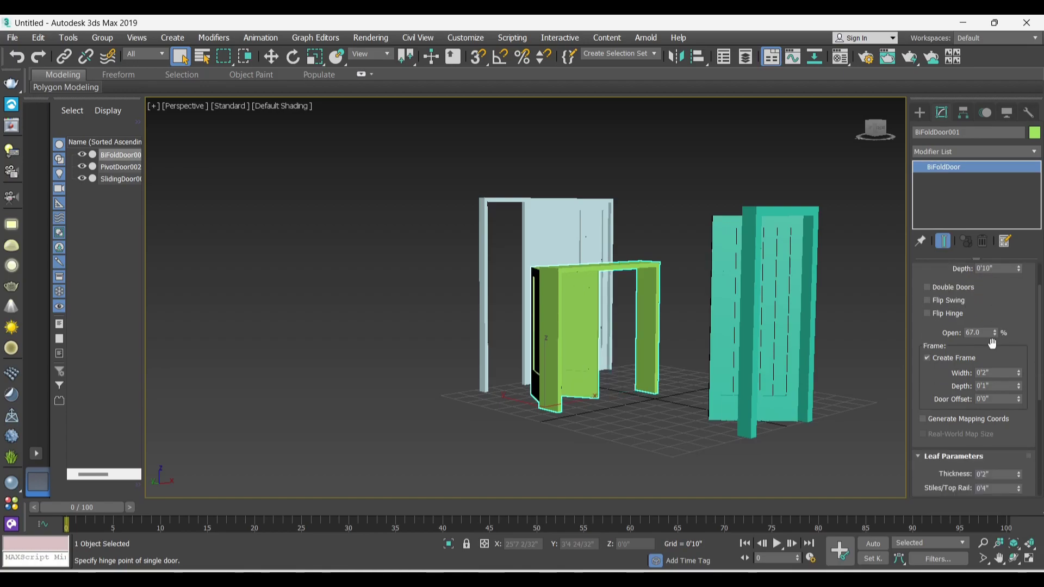
{"action": "scroll", "coordinate": [993, 344], "scroll_direction": "down", "scroll_amount": 3}
{"action": "scroll", "coordinate": [1000, 383], "scroll_direction": "down", "scroll_amount": 4}
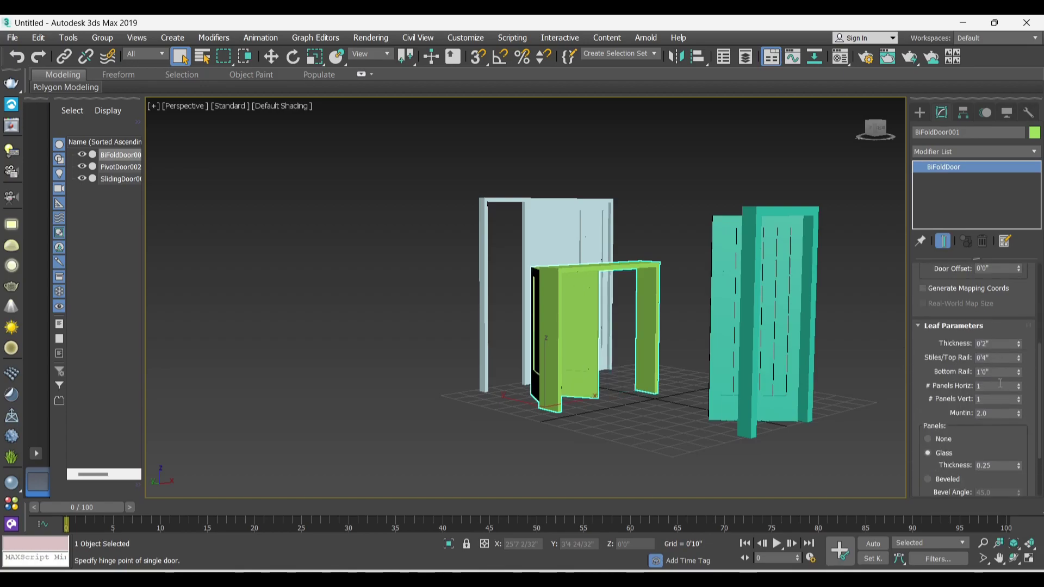
{"action": "scroll", "coordinate": [998, 382], "scroll_direction": "down", "scroll_amount": 1}
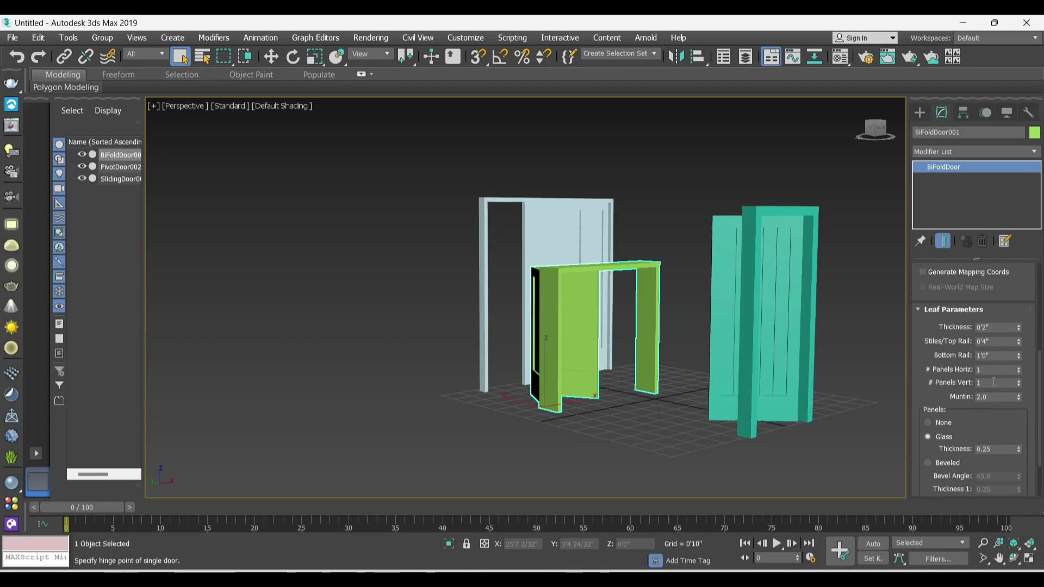
{"action": "scroll", "coordinate": [974, 413], "scroll_direction": "down", "scroll_amount": 4}
{"action": "scroll", "coordinate": [983, 408], "scroll_direction": "up", "scroll_amount": 7}
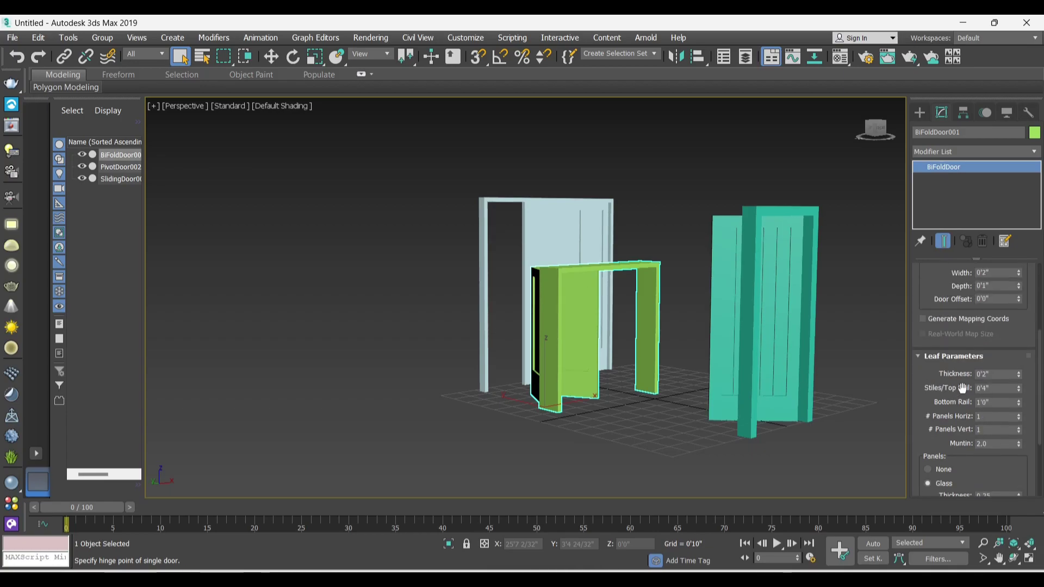
{"action": "scroll", "coordinate": [962, 385], "scroll_direction": "up", "scroll_amount": 9}
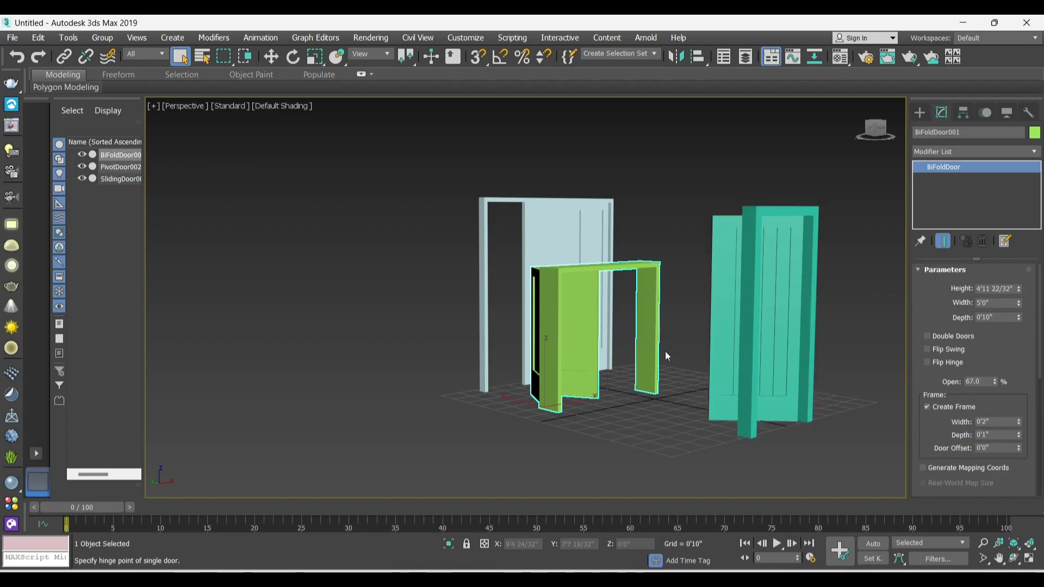
Deselect the bi-fold door and bring back the Doors creation types
{"action": "middle_click_drag", "start_coordinate": [665, 350], "coordinate": [683, 375], "text": "alt"}
{"action": "scroll", "coordinate": [683, 376], "scroll_direction": "down", "scroll_amount": 3}
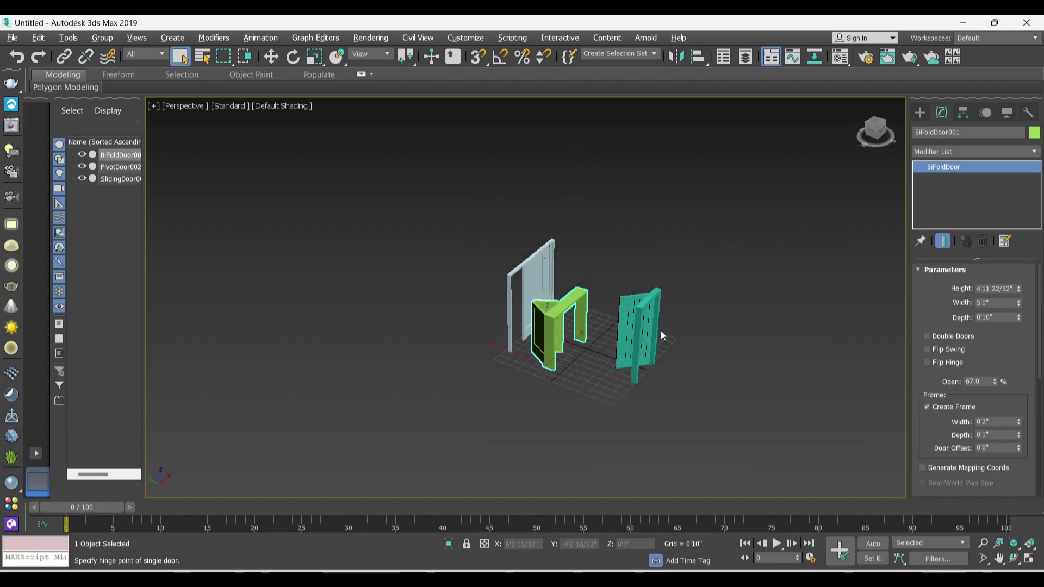
{"action": "left_click", "coordinate": [675, 336]}
{"action": "mouse_move", "coordinate": [683, 339]}
{"action": "middle_mouse_down", "text": "alt"}
{"action": "mouse_move", "coordinate": [607, 322]}
{"action": "mouse_move", "coordinate": [653, 390]}
{"action": "mouse_move", "coordinate": [657, 338]}
{"action": "middle_mouse_up", "text": "alt"}
{"action": "left_click", "coordinate": [919, 114]}
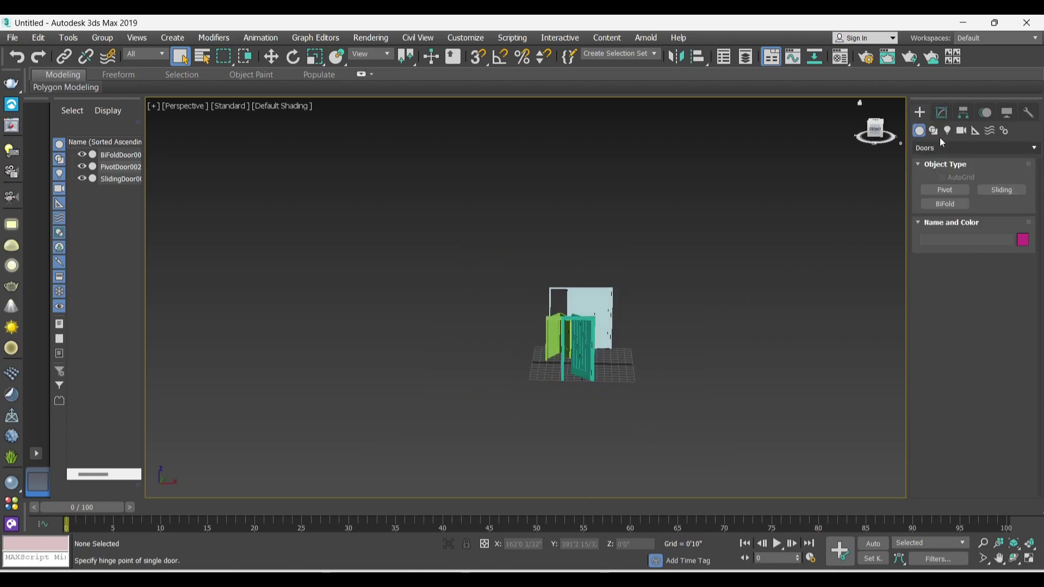
Place a new awning window beside the doors in the viewport
{"action": "left_click", "coordinate": [928, 148]}
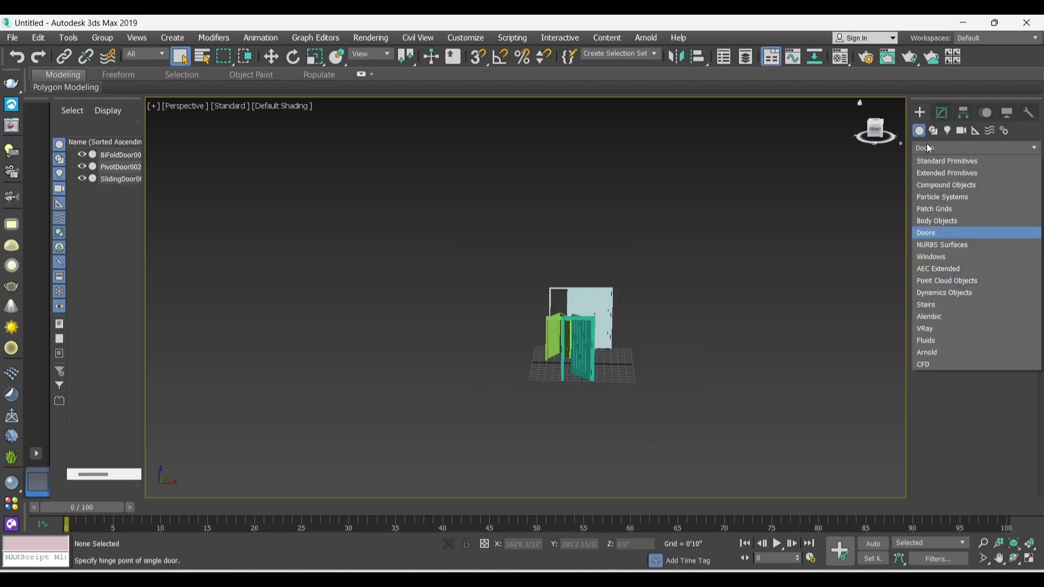
{"action": "left_click", "coordinate": [935, 260]}
{"action": "scroll", "coordinate": [682, 339], "scroll_direction": "up", "scroll_amount": 3}
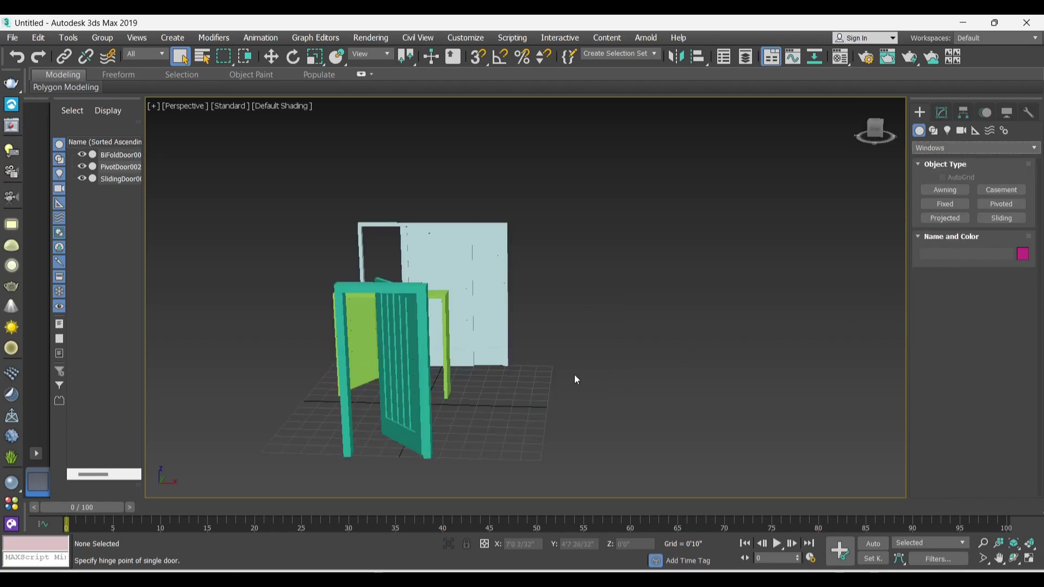
{"action": "middle_click_drag", "start_coordinate": [560, 384], "coordinate": [500, 348], "text": "alt"}
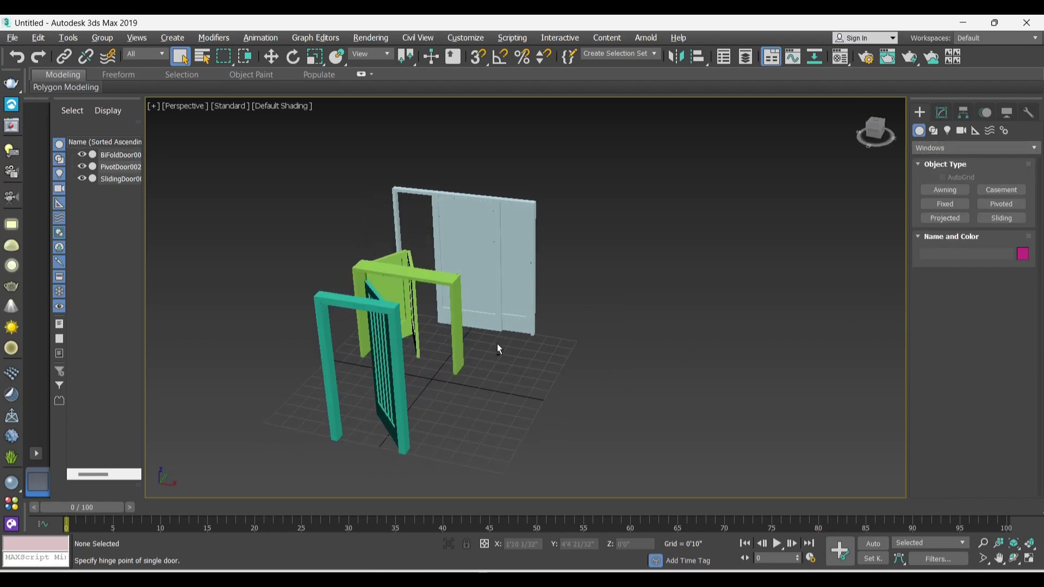
{"action": "left_click", "coordinate": [936, 192]}
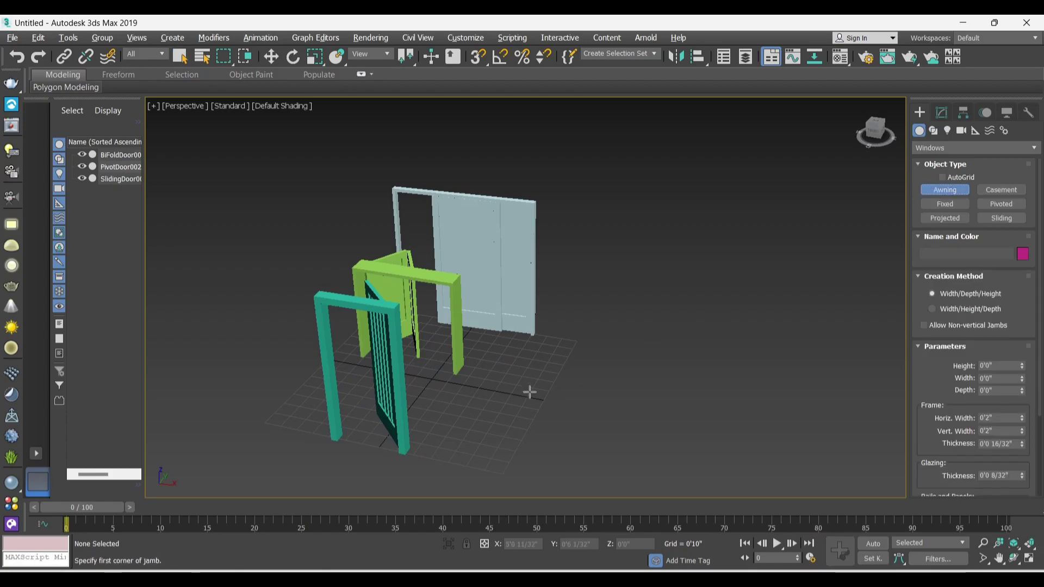
{"action": "left_click_drag", "start_coordinate": [540, 375], "coordinate": [694, 395]}
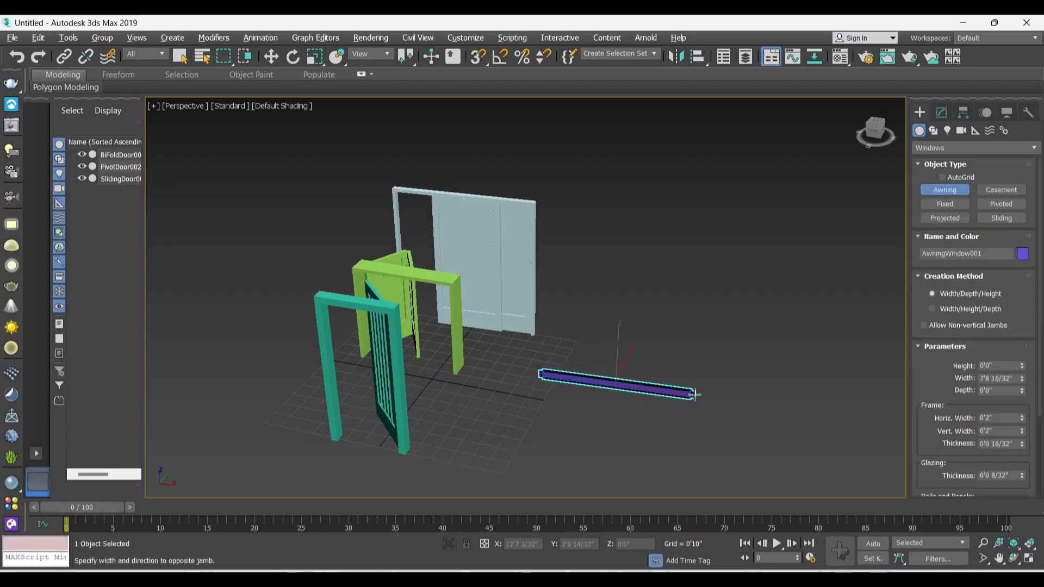
{"action": "left_click_drag", "start_coordinate": [695, 394], "coordinate": [695, 394]}
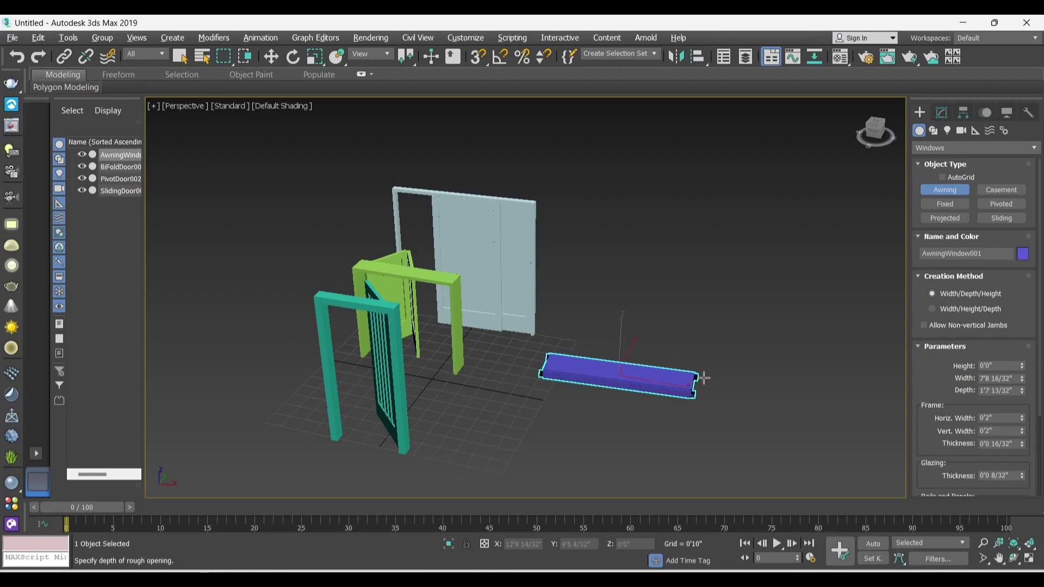
{"action": "left_click", "coordinate": [704, 378]}
{"action": "left_click", "coordinate": [718, 177]}
{"action": "mouse_move", "coordinate": [718, 178]}
{"action": "middle_mouse_down", "text": "alt"}
{"action": "mouse_move", "coordinate": [729, 288]}
{"action": "mouse_move", "coordinate": [716, 254]}
{"action": "mouse_move", "coordinate": [718, 266]}
{"action": "middle_mouse_up", "text": "alt"}
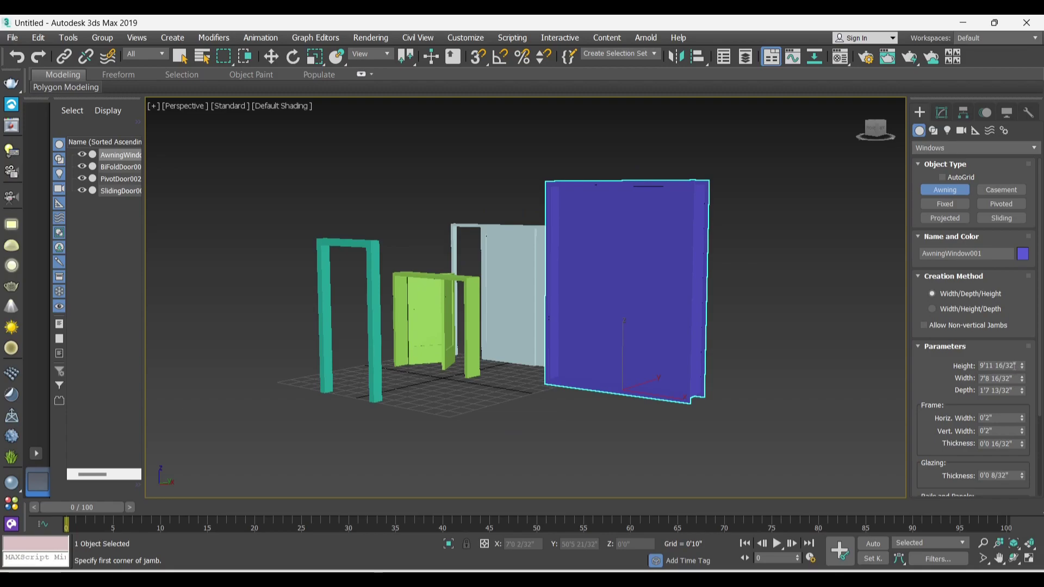
Size the awning window to 4'0" high, 4'0" wide and 0'9" deep
{"action": "double_click", "coordinate": [998, 366]}
{"action": "type", "text": "4"}
{"action": "key", "text": "Return"}
{"action": "double_click", "coordinate": [998, 378]}
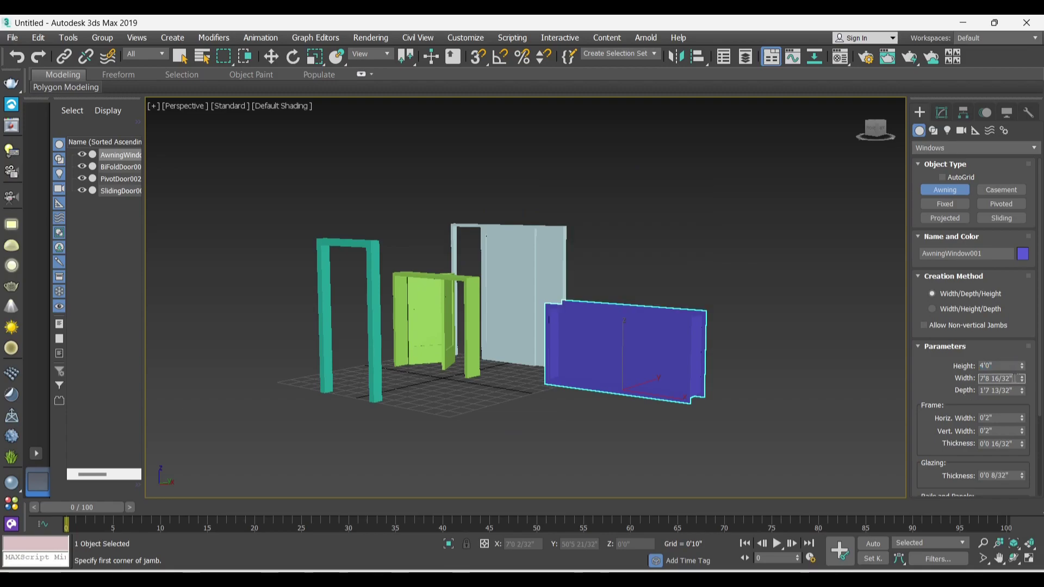
{"action": "type", "text": "4"}
{"action": "key", "text": "Return"}
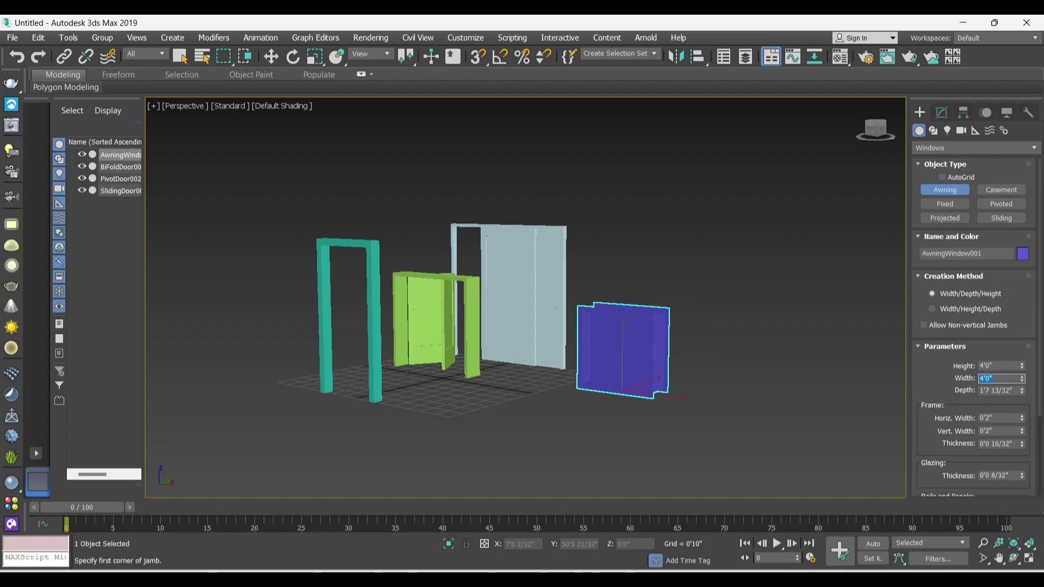
{"action": "double_click", "coordinate": [1011, 390]}
{"action": "type", "text": "9\""}
{"action": "key", "text": "Return"}
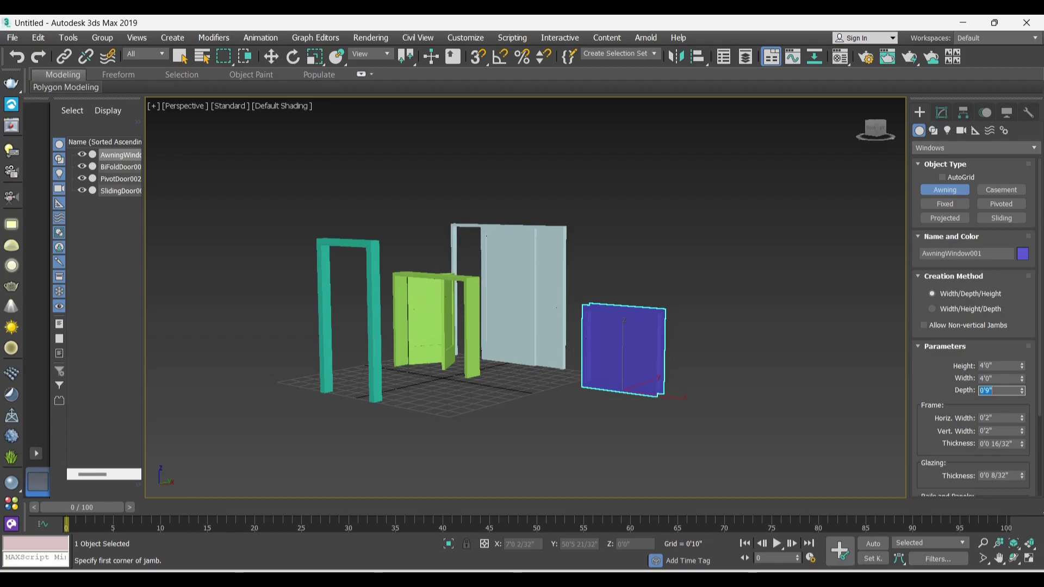
{"action": "mouse_move", "coordinate": [655, 361]}
{"action": "middle_mouse_down", "text": "alt"}
{"action": "mouse_move", "coordinate": [596, 410]}
{"action": "mouse_move", "coordinate": [613, 413]}
{"action": "middle_mouse_up", "text": "alt"}
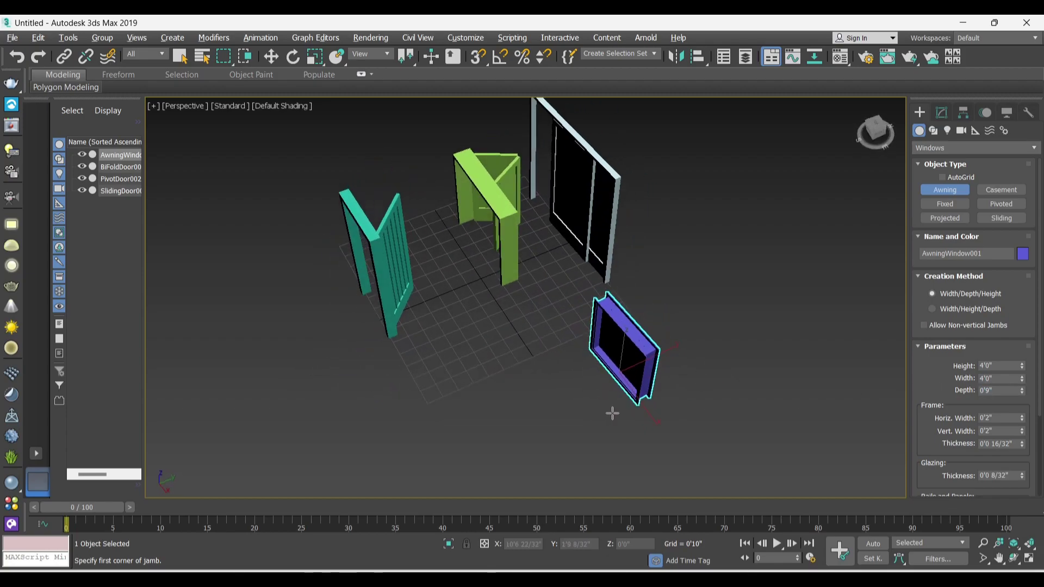
Thicken the awning window's frame to 0'2" and increase its glazing thickness
{"action": "scroll", "coordinate": [635, 364], "scroll_direction": "up", "scroll_amount": 3}
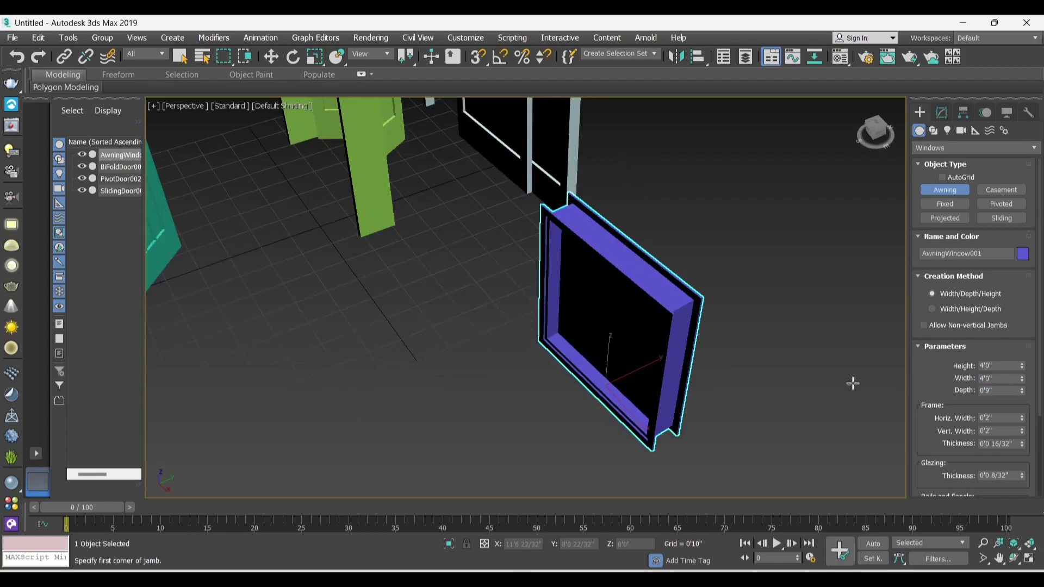
{"action": "middle_click_drag", "start_coordinate": [708, 355], "coordinate": [718, 296], "text": "alt"}
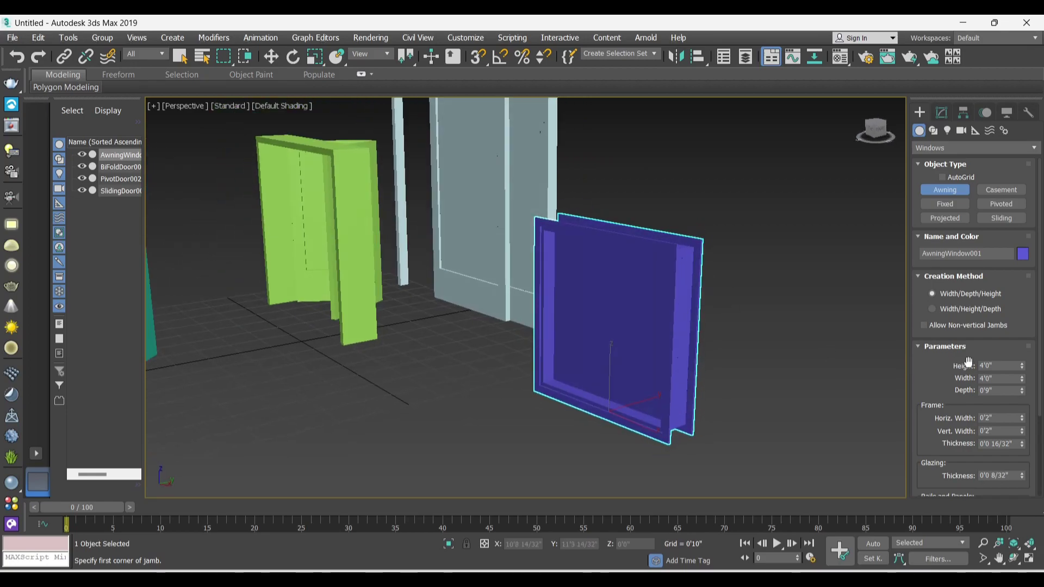
{"action": "scroll", "coordinate": [954, 369], "scroll_direction": "down", "scroll_amount": 1}
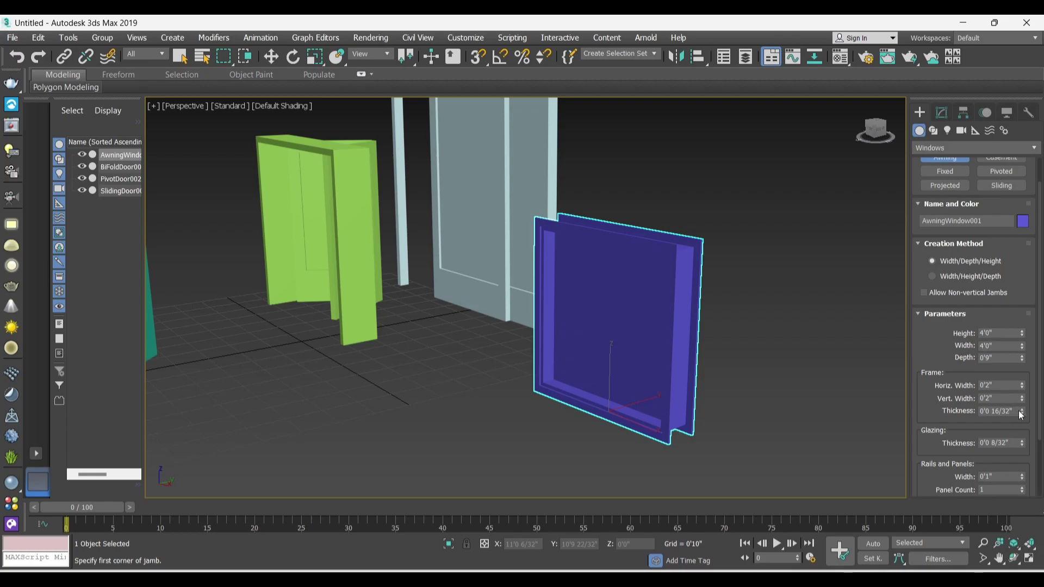
{"action": "left_click_drag", "start_coordinate": [1024, 412], "coordinate": [1028, 241]}
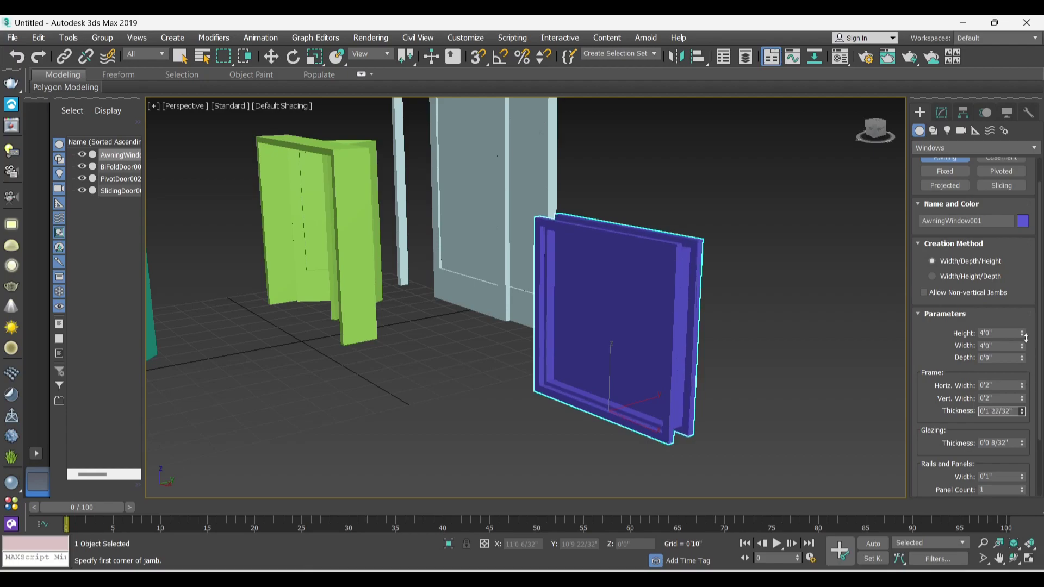
{"action": "left_click_drag", "start_coordinate": [1028, 241], "coordinate": [1021, 278]}
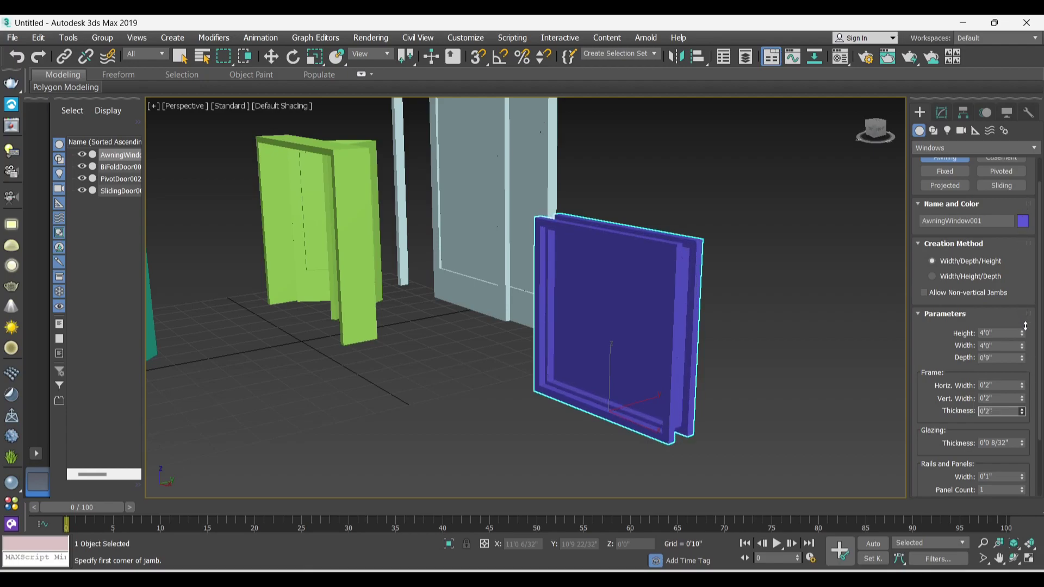
{"action": "scroll", "coordinate": [932, 408], "scroll_direction": "down", "scroll_amount": 2}
{"action": "scroll", "coordinate": [958, 387], "scroll_direction": "down", "scroll_amount": 1}
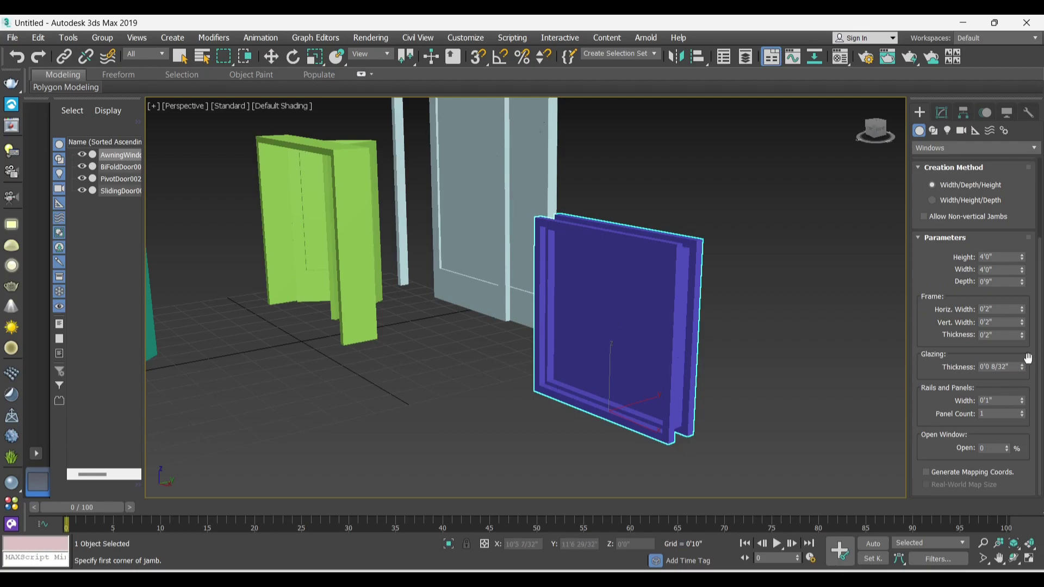
{"action": "mouse_move", "coordinate": [1023, 370]}
{"action": "left_mouse_down"}
{"action": "mouse_move", "coordinate": [960, 158]}
{"action": "mouse_move", "coordinate": [962, 217]}
{"action": "mouse_move", "coordinate": [961, 173]}
{"action": "left_mouse_up"}
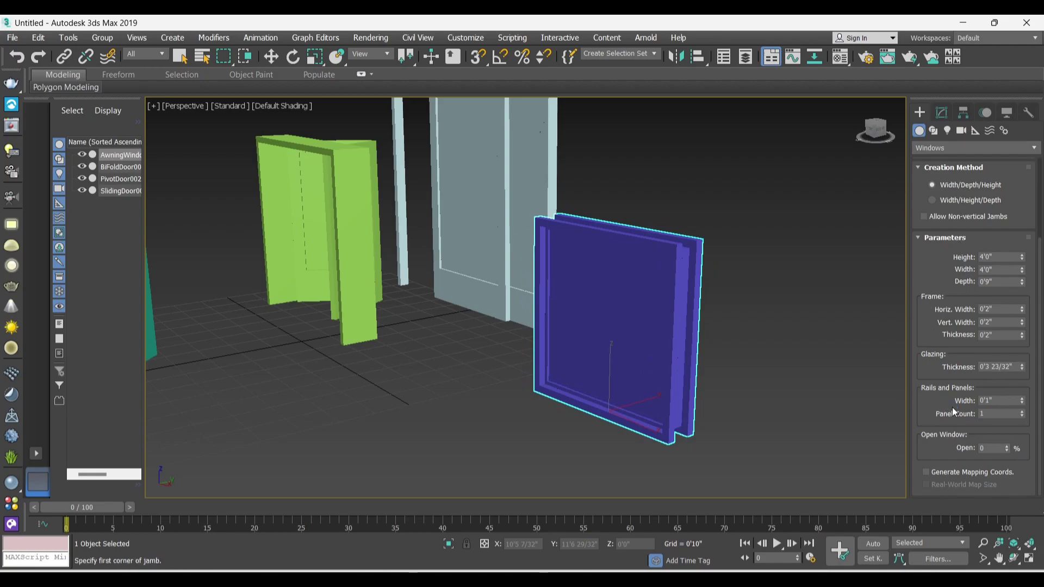
Widen the awning window's rails, keeping it a single closed panel
{"action": "mouse_move", "coordinate": [1023, 401]}
{"action": "left_mouse_down"}
{"action": "mouse_move", "coordinate": [15, 267]}
{"action": "mouse_move", "coordinate": [161, 275]}
{"action": "mouse_move", "coordinate": [175, 325]}
{"action": "left_mouse_up"}
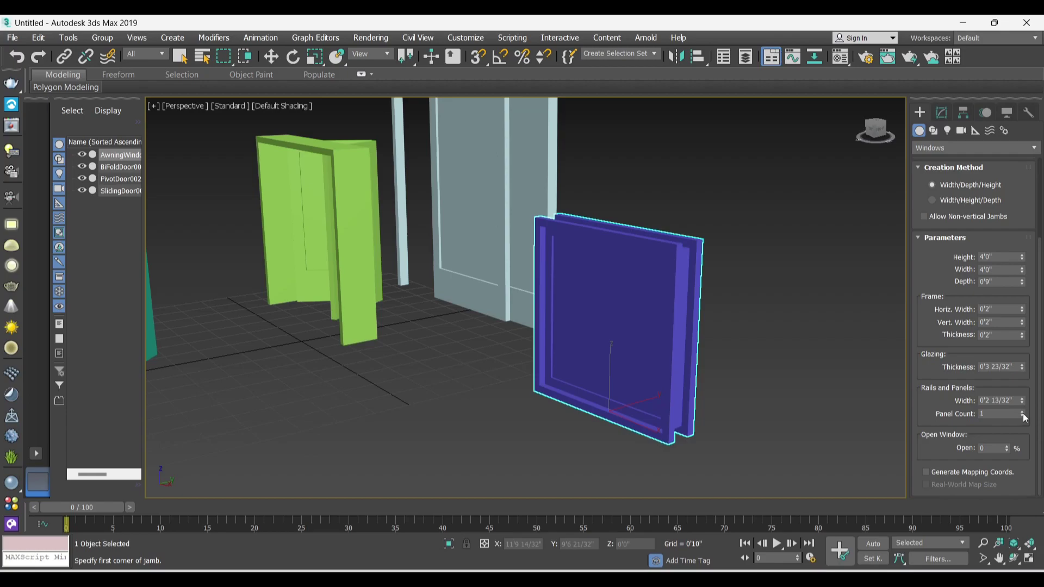
{"action": "left_click_drag", "start_coordinate": [1024, 414], "coordinate": [1034, 409]}
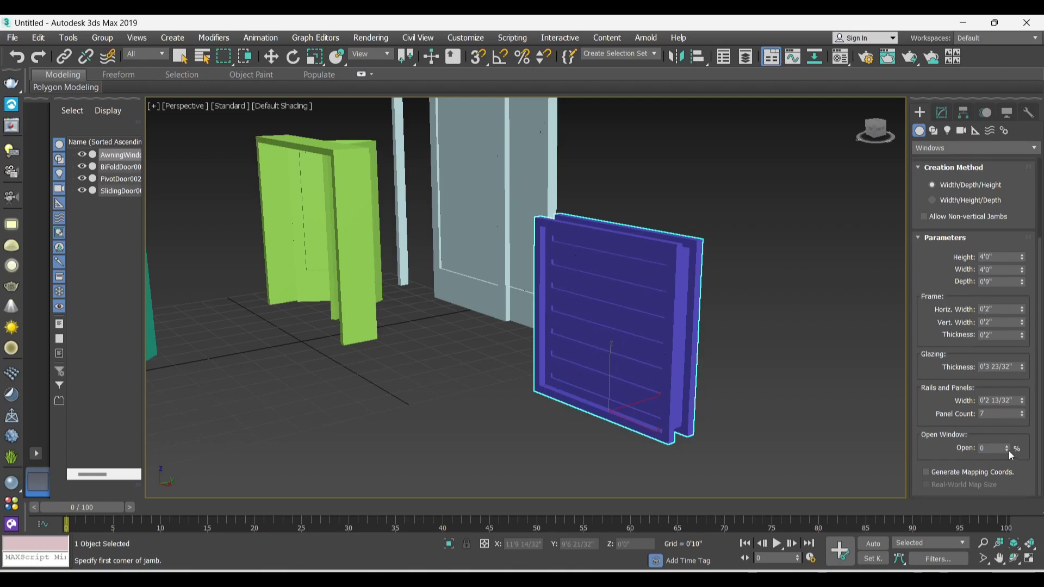
{"action": "left_click_drag", "start_coordinate": [1009, 450], "coordinate": [1039, 426]}
{"action": "right_click", "coordinate": [1039, 427]}
{"action": "right_click", "coordinate": [1023, 415]}
Swing the awning window's sash 93% open
{"action": "mouse_move", "coordinate": [1011, 448]}
{"action": "left_mouse_down"}
{"action": "mouse_move", "coordinate": [1011, 414]}
{"action": "mouse_move", "coordinate": [973, 392]}
{"action": "left_mouse_up"}
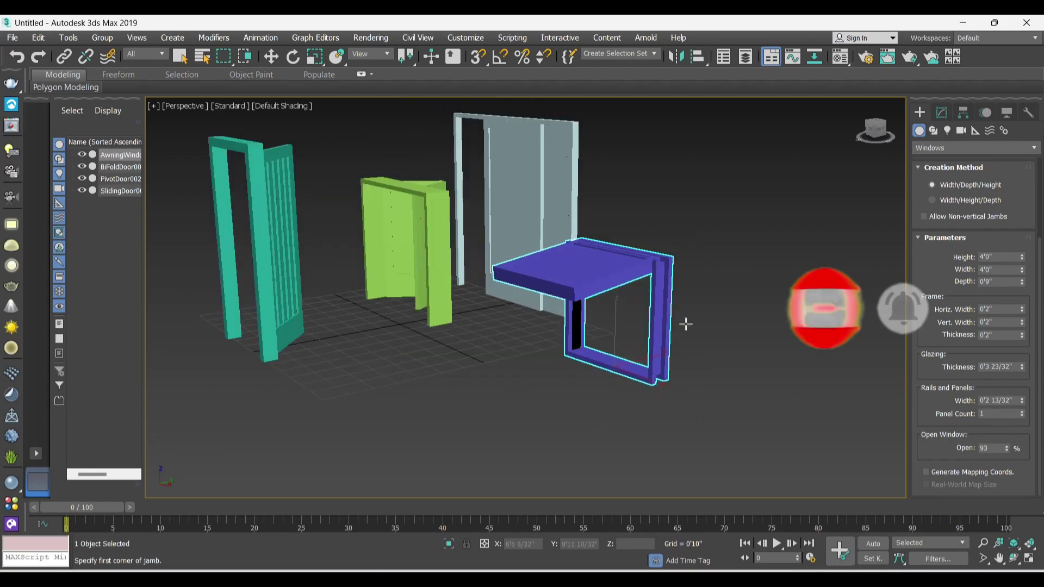
{"action": "scroll", "coordinate": [959, 206], "scroll_direction": "up", "scroll_amount": 2}
{"action": "scroll", "coordinate": [959, 207], "scroll_direction": "up", "scroll_amount": 1}
{"action": "scroll", "coordinate": [885, 228], "scroll_direction": "up", "scroll_amount": 5}
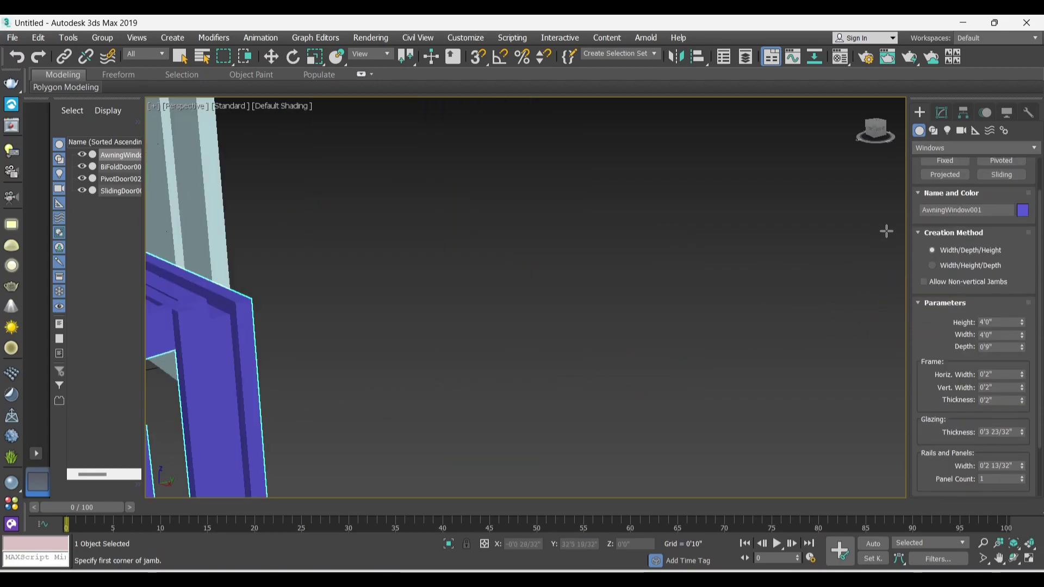
{"action": "scroll", "coordinate": [785, 288], "scroll_direction": "up", "scroll_amount": 3}
{"action": "scroll", "coordinate": [785, 289], "scroll_direction": "down", "scroll_amount": 10}
{"action": "middle_click_drag", "start_coordinate": [552, 367], "coordinate": [589, 379], "text": "alt"}
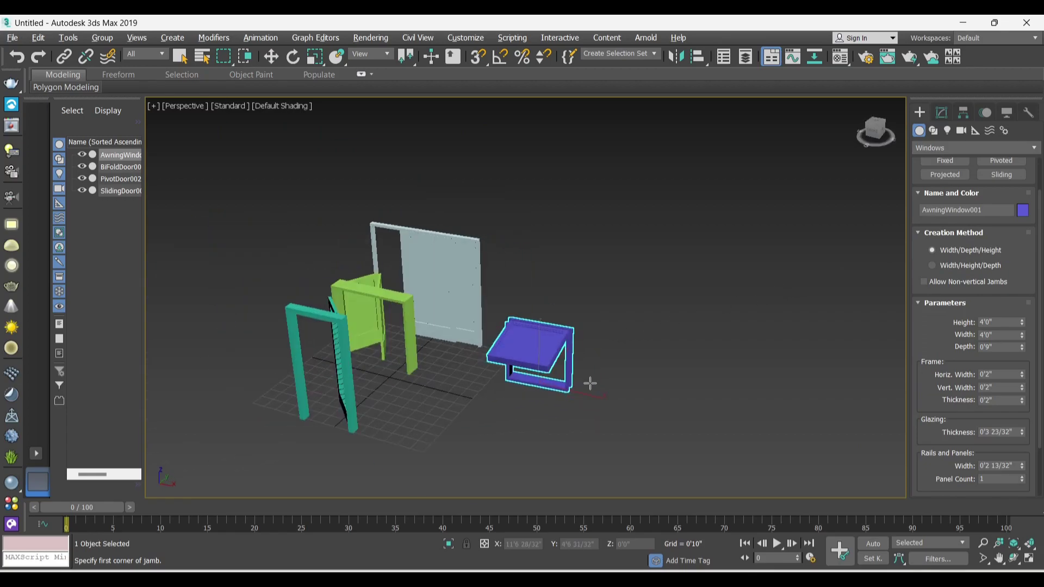
{"action": "scroll", "coordinate": [1023, 256], "scroll_direction": "up", "scroll_amount": 1}
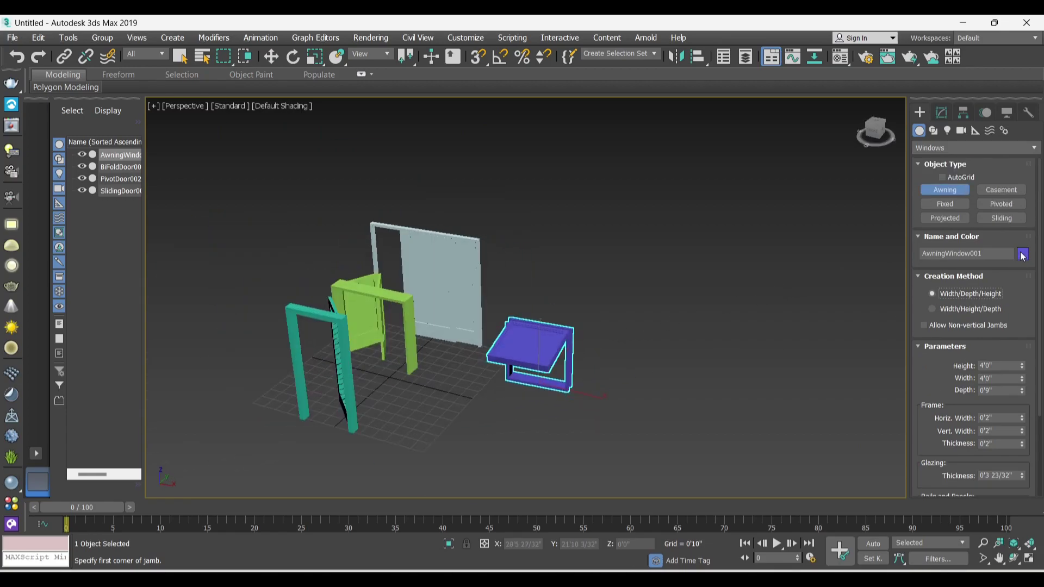
Draw a new casement window in the viewport
{"action": "left_click", "coordinate": [994, 191]}
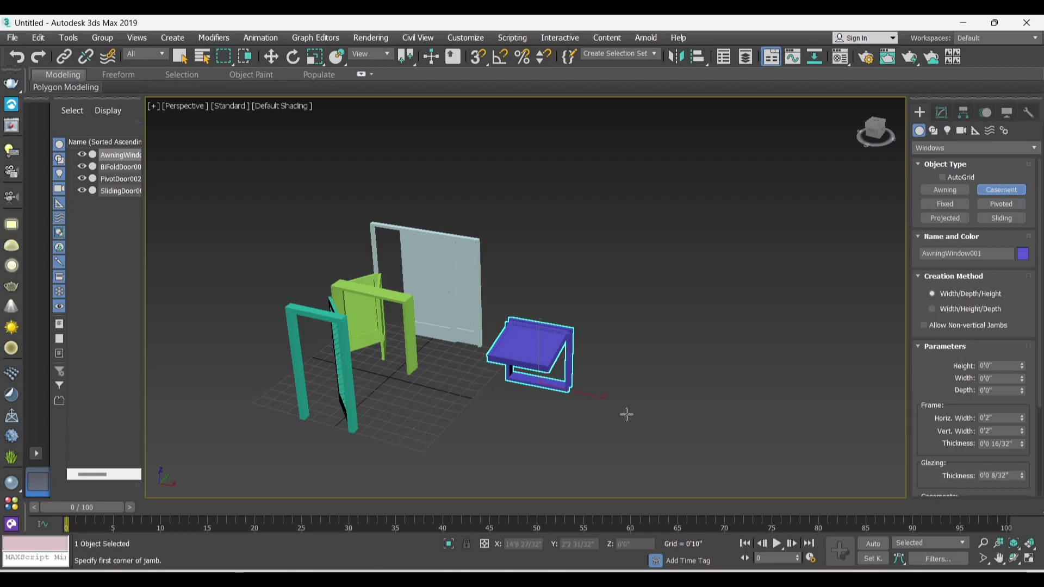
{"action": "left_click_drag", "start_coordinate": [614, 406], "coordinate": [729, 407]}
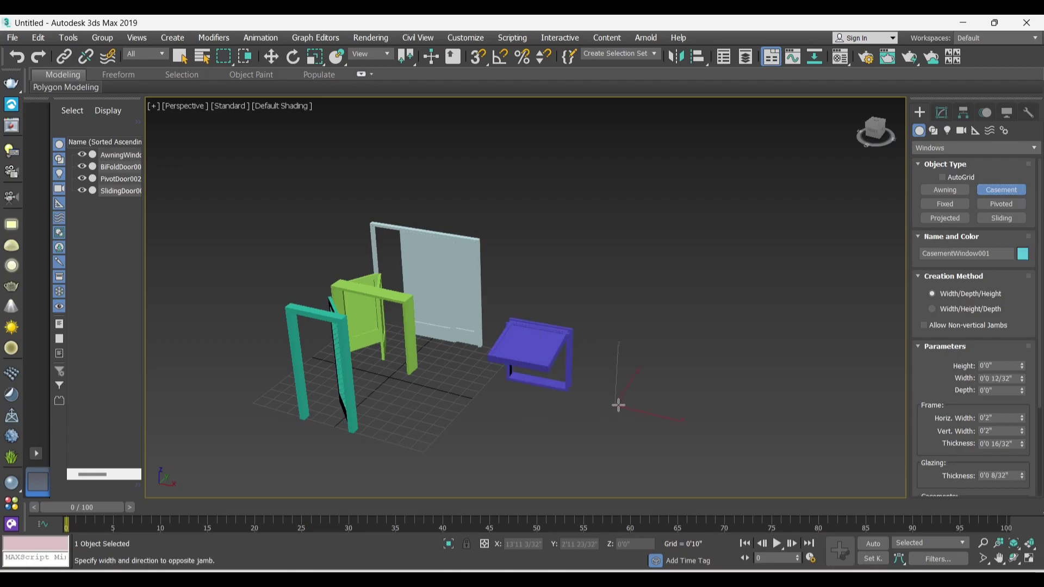
{"action": "left_click", "coordinate": [739, 406]}
{"action": "left_click", "coordinate": [762, 220]}
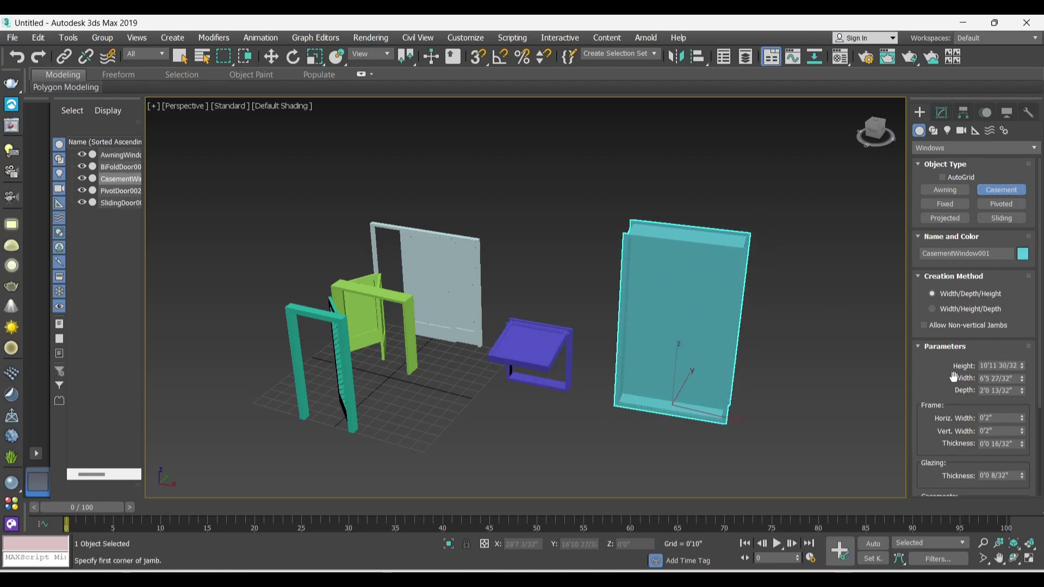
{"action": "scroll", "coordinate": [957, 375], "scroll_direction": "down", "scroll_amount": 4}
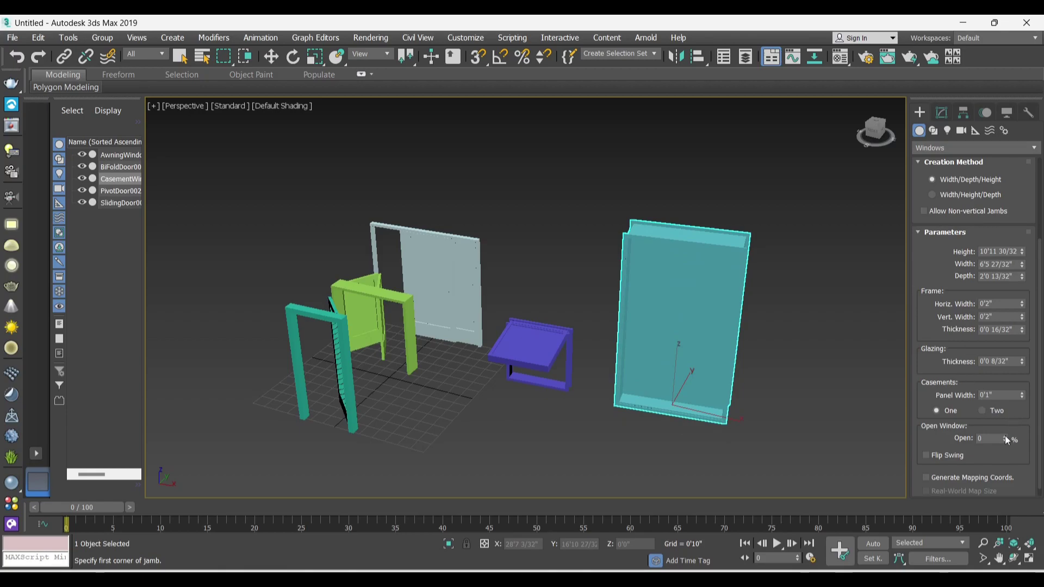
Open the casement window to 70% with a single casement panel
{"action": "left_click_drag", "start_coordinate": [1006, 437], "coordinate": [984, 400]}
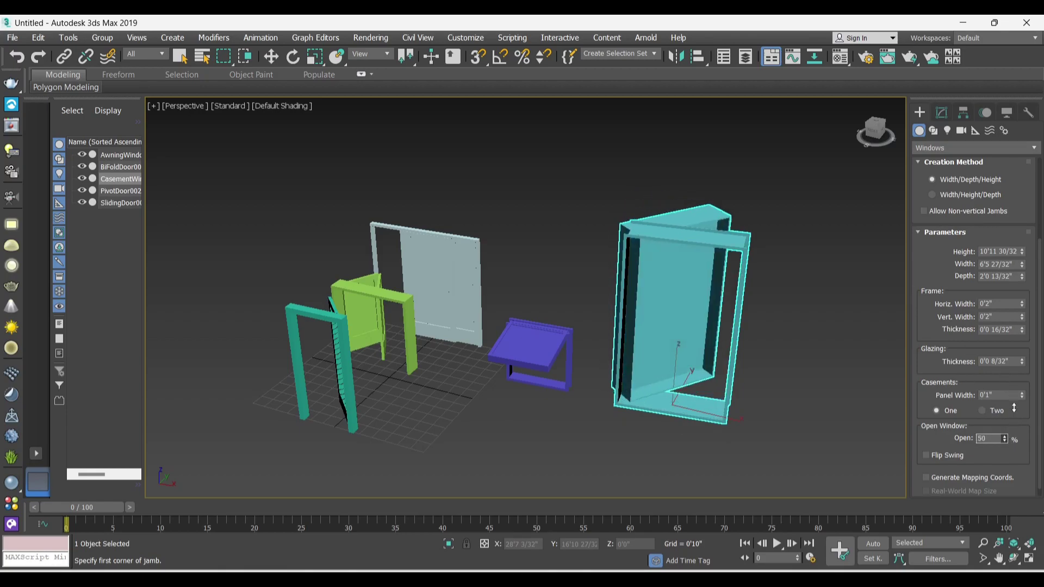
{"action": "left_click", "coordinate": [982, 412]}
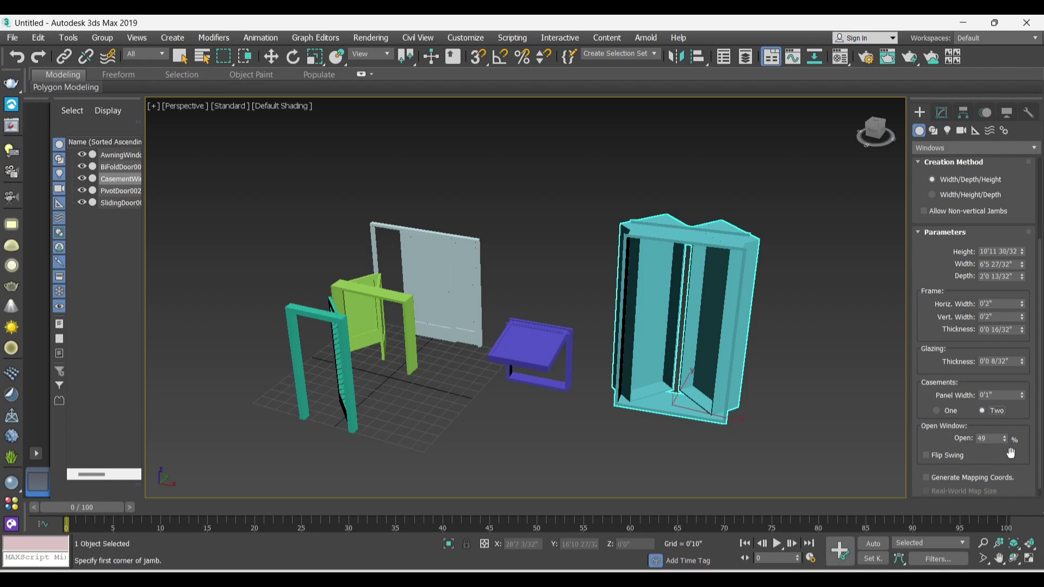
{"action": "left_click_drag", "start_coordinate": [1006, 440], "coordinate": [995, 426]}
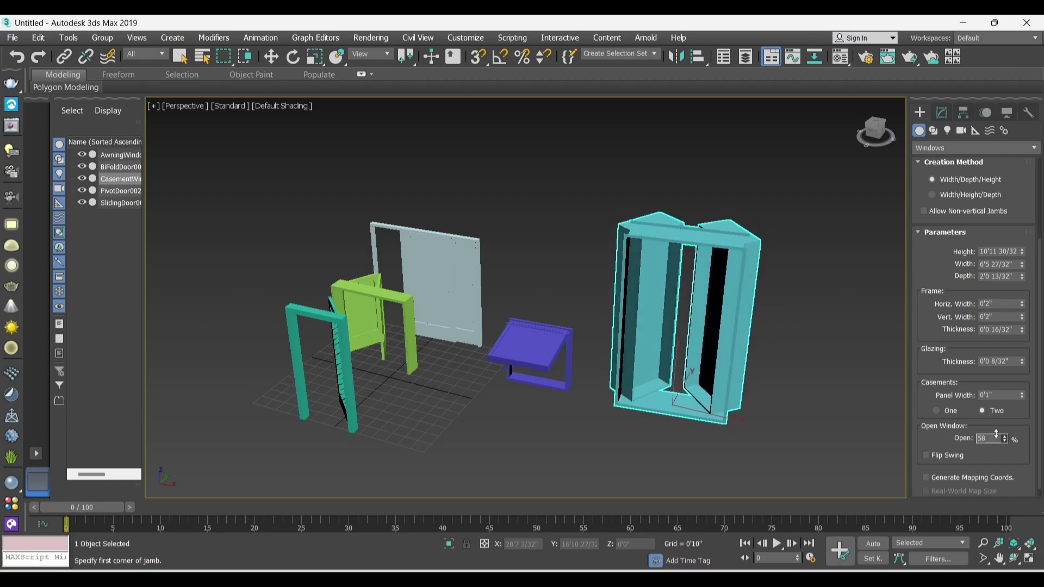
{"action": "left_click", "coordinate": [937, 411]}
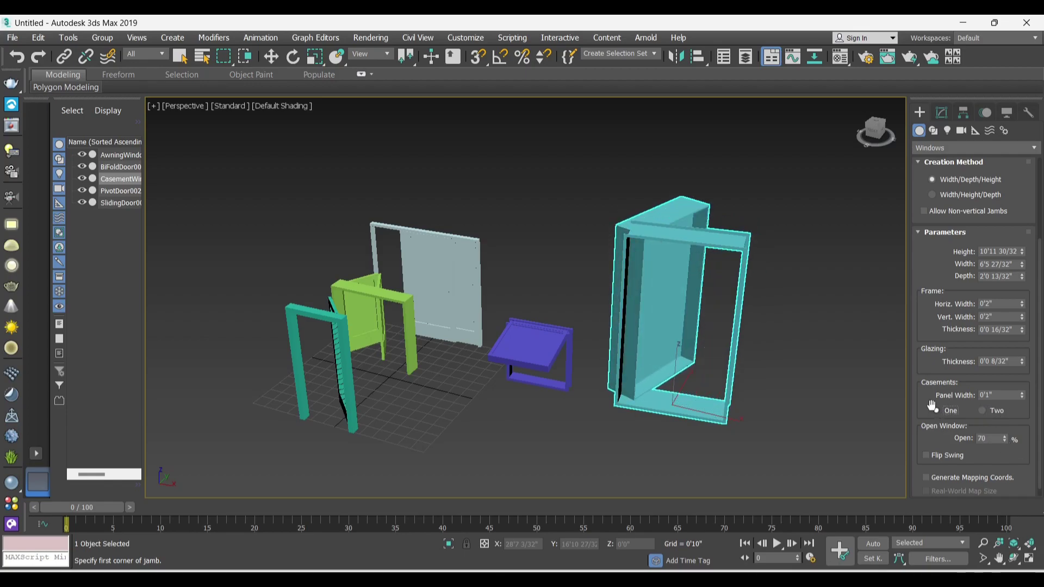
{"action": "scroll", "coordinate": [954, 419], "scroll_direction": "down", "scroll_amount": 1}
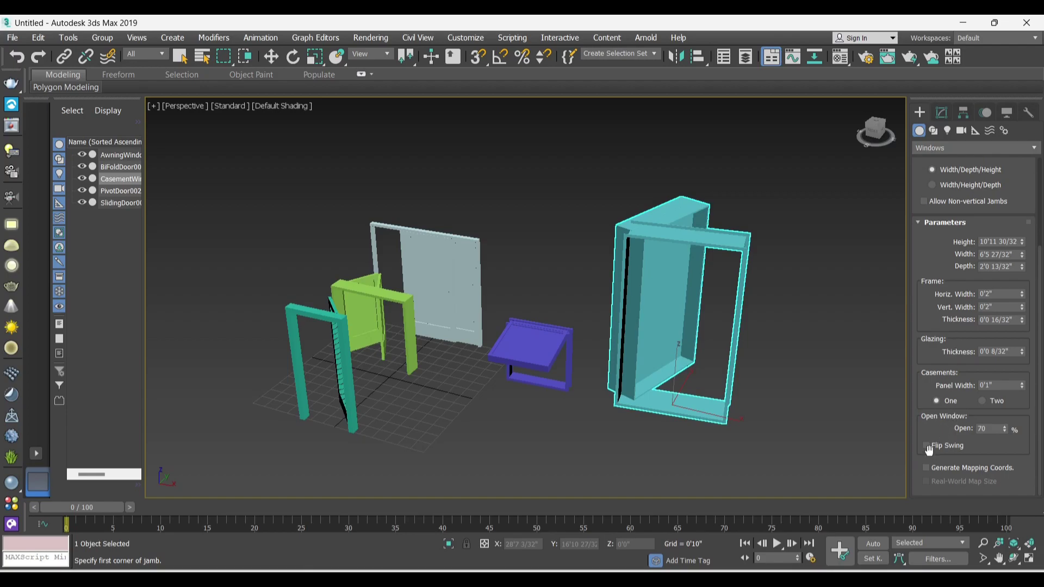
{"action": "scroll", "coordinate": [951, 380], "scroll_direction": "up", "scroll_amount": 3}
{"action": "scroll", "coordinate": [974, 300], "scroll_direction": "up", "scroll_amount": 5}
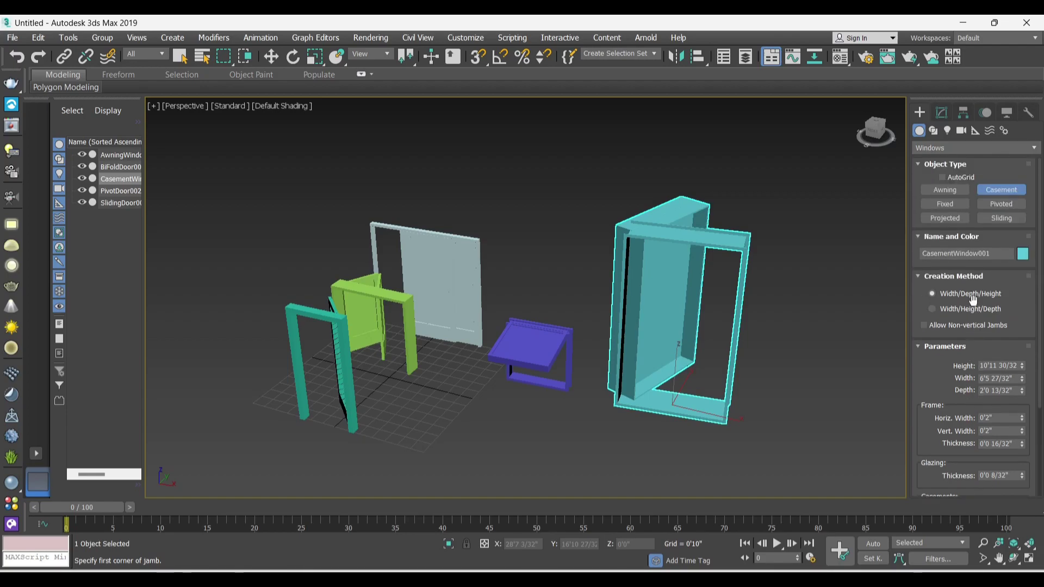
Draw a pink fixed window in front of the awning window
{"action": "left_click", "coordinate": [960, 207]}
{"action": "left_click_drag", "start_coordinate": [462, 430], "coordinate": [519, 445]}
{"action": "left_click", "coordinate": [528, 424]}
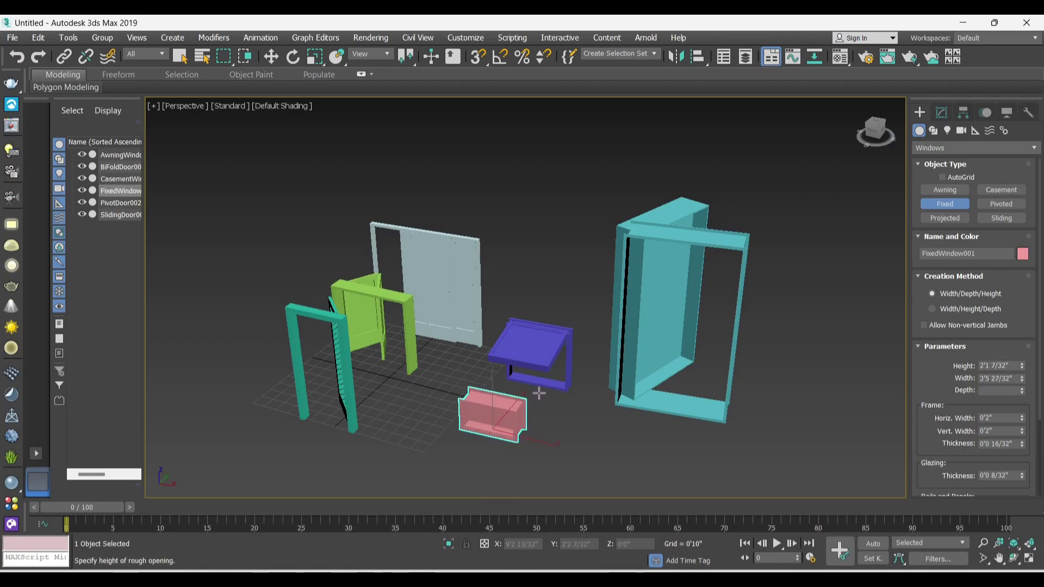
{"action": "left_click", "coordinate": [535, 324]}
{"action": "scroll", "coordinate": [943, 387], "scroll_direction": "down", "scroll_amount": 2}
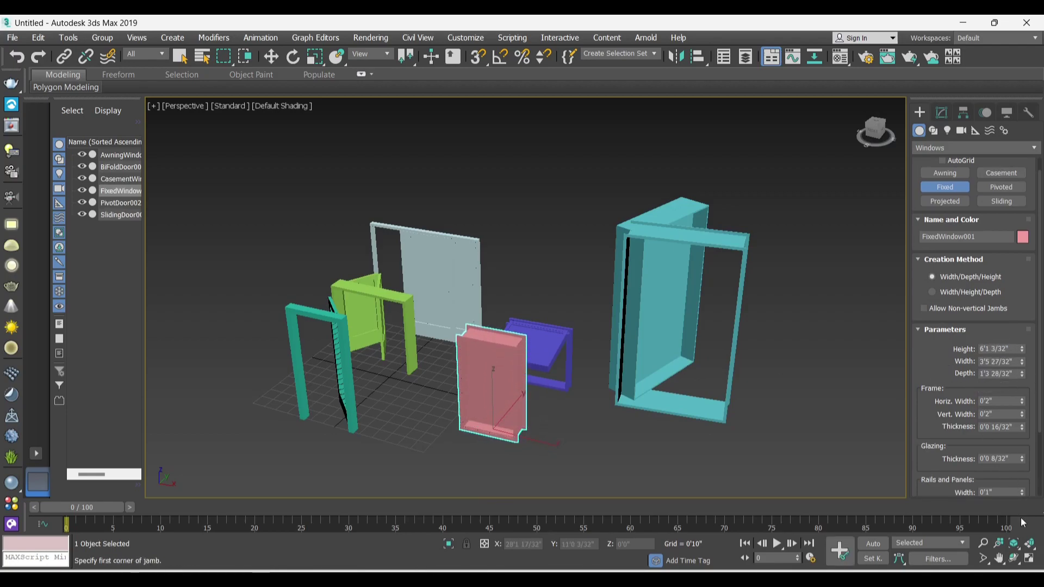
{"action": "scroll", "coordinate": [979, 418], "scroll_direction": "down", "scroll_amount": 5}
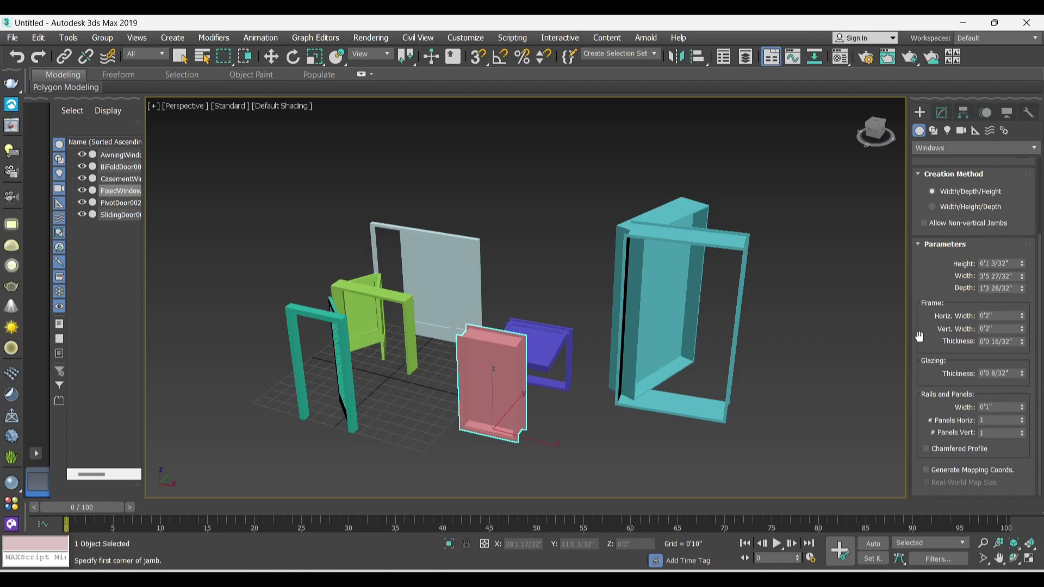
Activate the Pivoted window tool and pan the view to make room
{"action": "scroll", "coordinate": [972, 392], "scroll_direction": "up", "scroll_amount": 2}
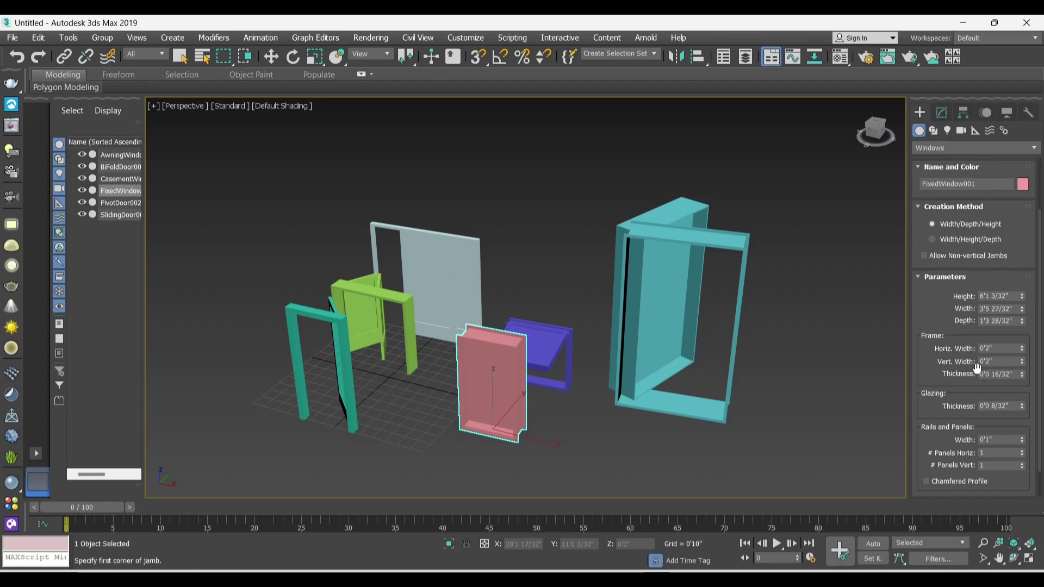
{"action": "scroll", "coordinate": [968, 304], "scroll_direction": "up", "scroll_amount": 4}
{"action": "left_click", "coordinate": [999, 204]}
{"action": "mouse_move", "coordinate": [855, 288]}
{"action": "middle_mouse_down"}
{"action": "mouse_move", "coordinate": [571, 345]}
{"action": "mouse_move", "coordinate": [544, 302]}
{"action": "middle_mouse_up"}
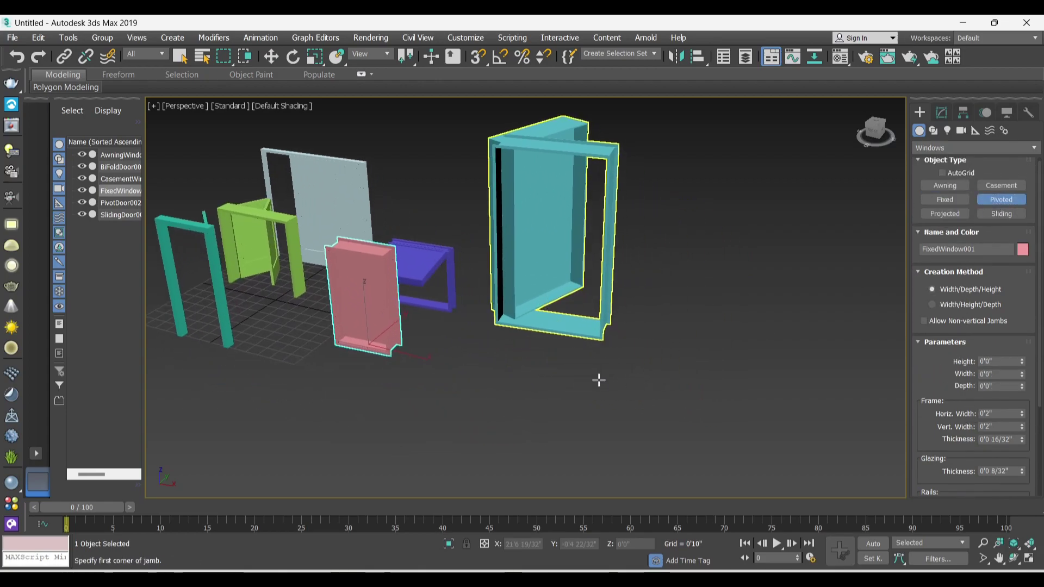
Draw a cream pivoted window right of the casement window and open its sash 22%
{"action": "left_click_drag", "start_coordinate": [599, 379], "coordinate": [744, 400]}
{"action": "left_click", "coordinate": [753, 377]}
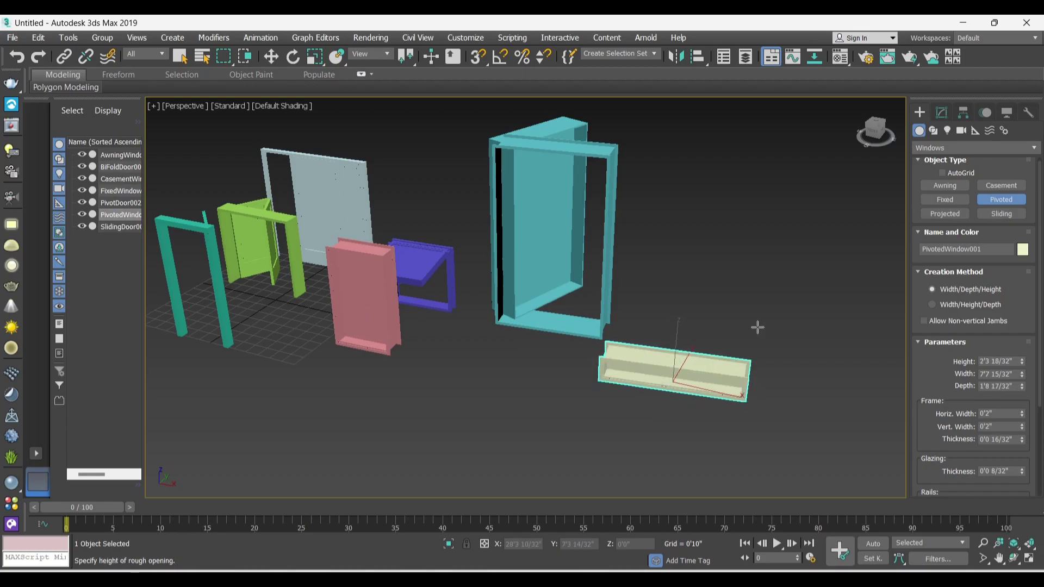
{"action": "left_click", "coordinate": [756, 174]}
{"action": "scroll", "coordinate": [980, 458], "scroll_direction": "down", "scroll_amount": 3}
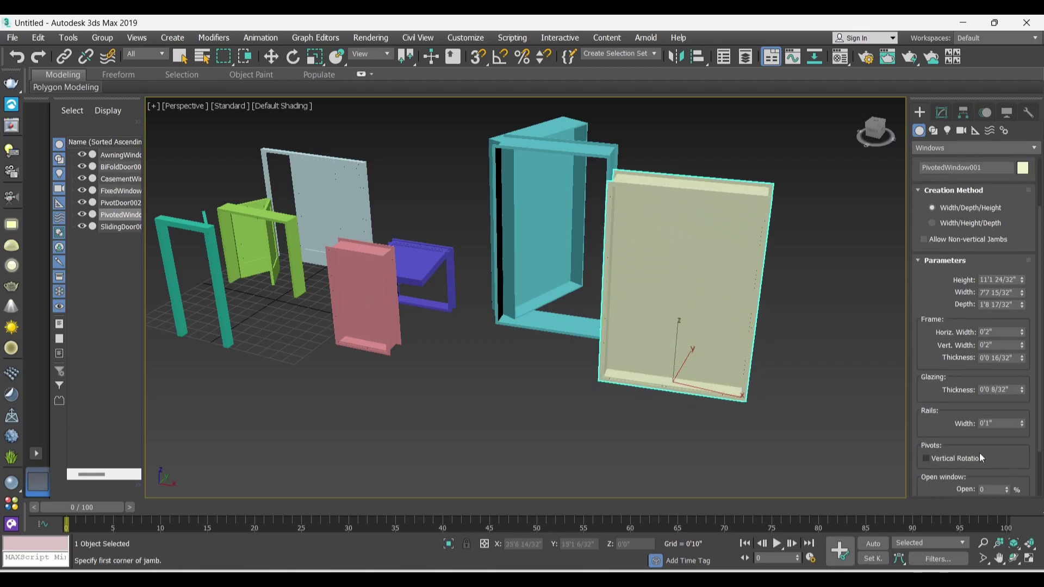
{"action": "mouse_move", "coordinate": [1008, 492]}
{"action": "left_mouse_down"}
{"action": "mouse_move", "coordinate": [1006, 474]}
{"action": "mouse_move", "coordinate": [1009, 492]}
{"action": "left_mouse_up"}
{"action": "scroll", "coordinate": [996, 202], "scroll_direction": "up", "scroll_amount": 2}
{"action": "left_click", "coordinate": [948, 219]}
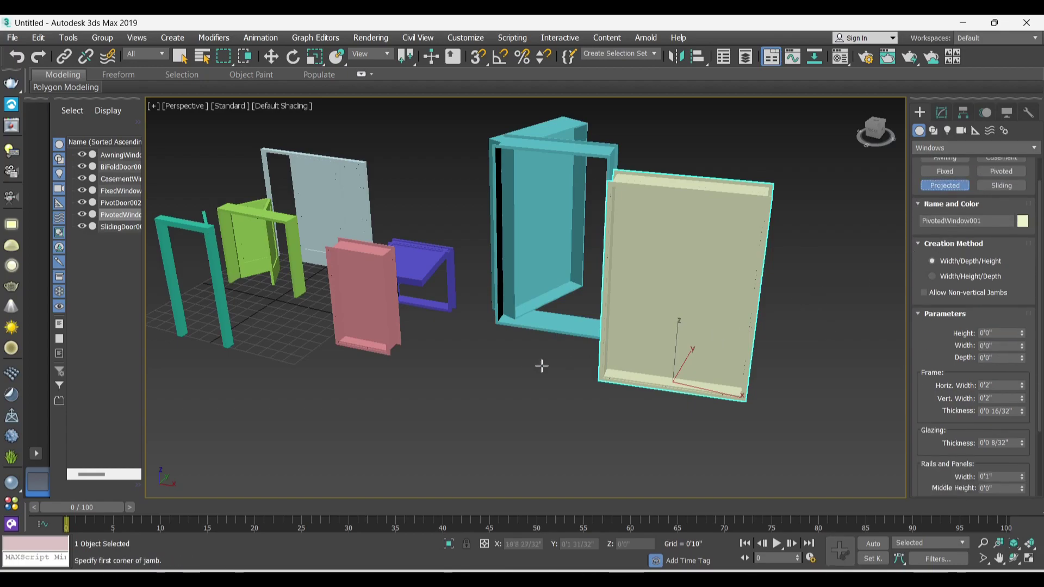
Draw a red projected window in front of the group with its sash 95% open
{"action": "left_click_drag", "start_coordinate": [401, 399], "coordinate": [514, 360]}
{"action": "left_click", "coordinate": [514, 357]}
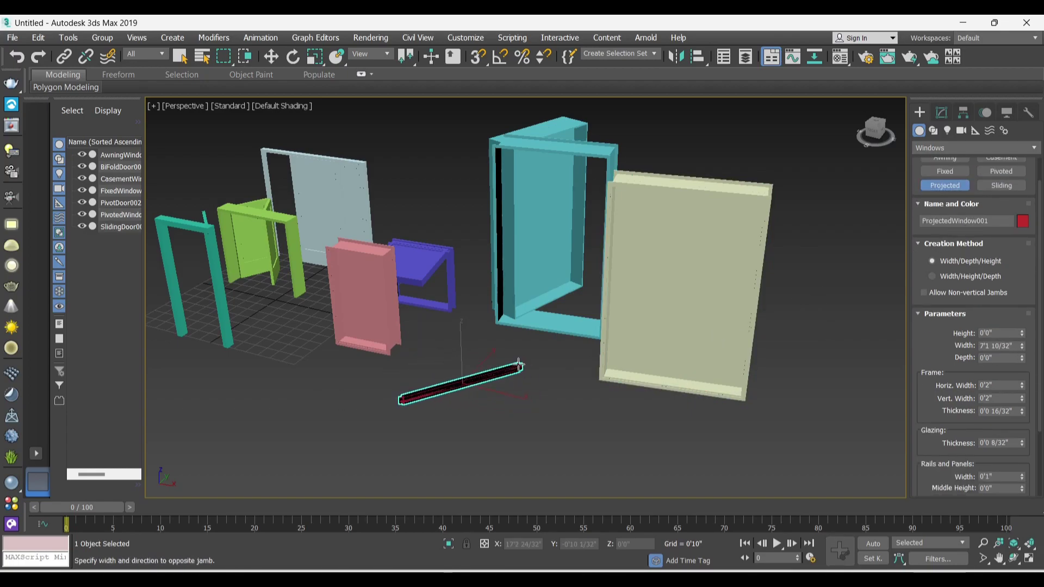
{"action": "left_click", "coordinate": [511, 185]}
{"action": "scroll", "coordinate": [979, 440], "scroll_direction": "down", "scroll_amount": 1}
{"action": "left_click_drag", "start_coordinate": [1008, 448], "coordinate": [1025, 392]}
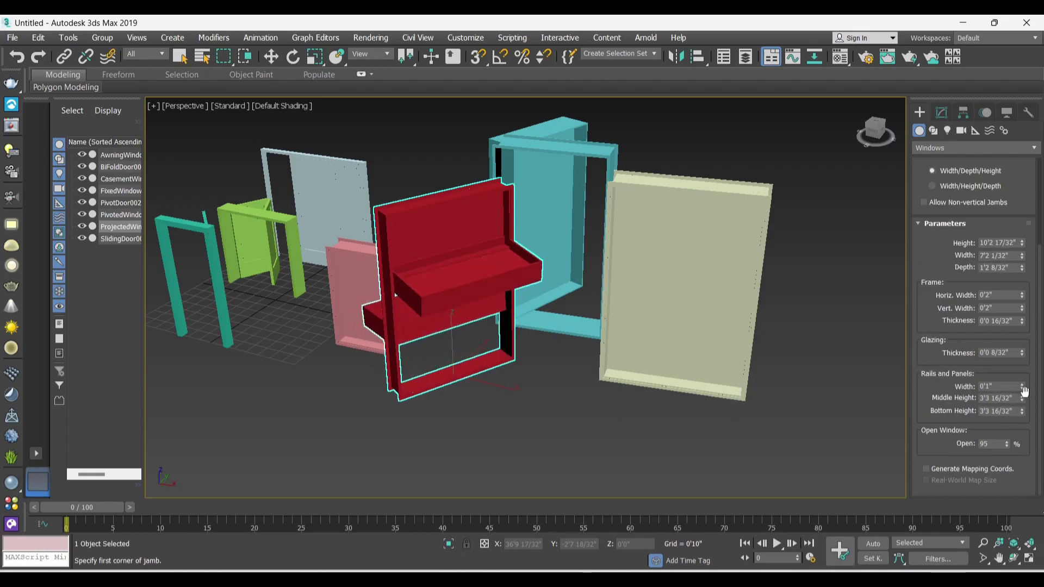
{"action": "scroll", "coordinate": [1006, 194], "scroll_direction": "up", "scroll_amount": 3}
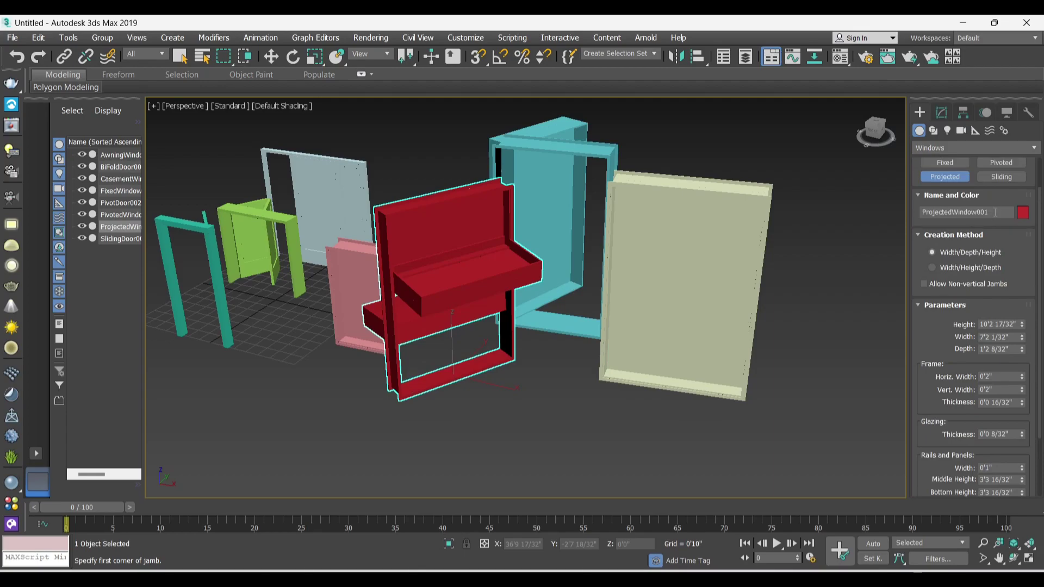
{"action": "left_click", "coordinate": [1002, 177]}
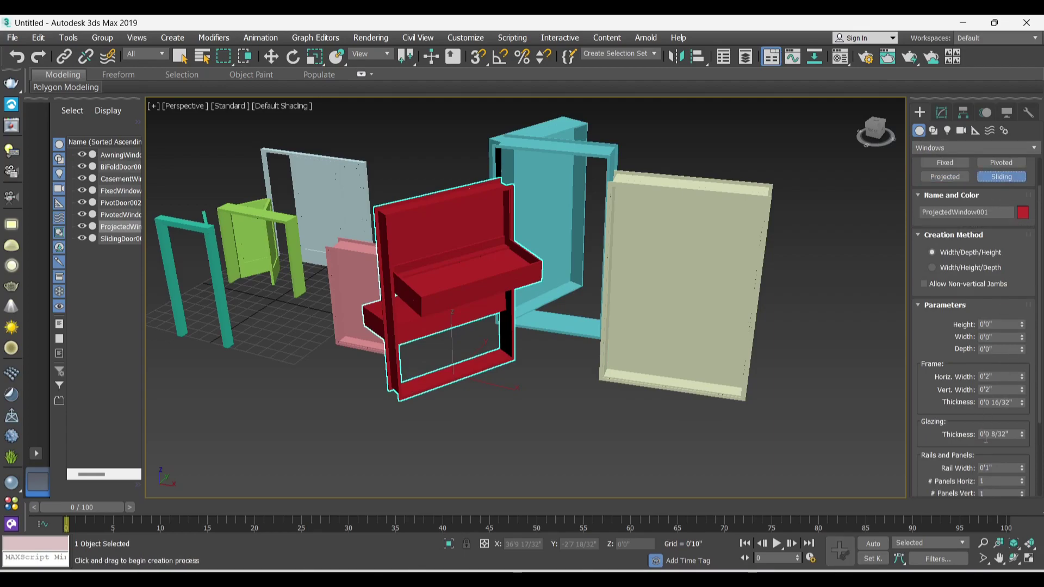
Draw a tall green hung sliding window, open its lower sash 47%, and exit creation
{"action": "left_click_drag", "start_coordinate": [483, 464], "coordinate": [604, 457]}
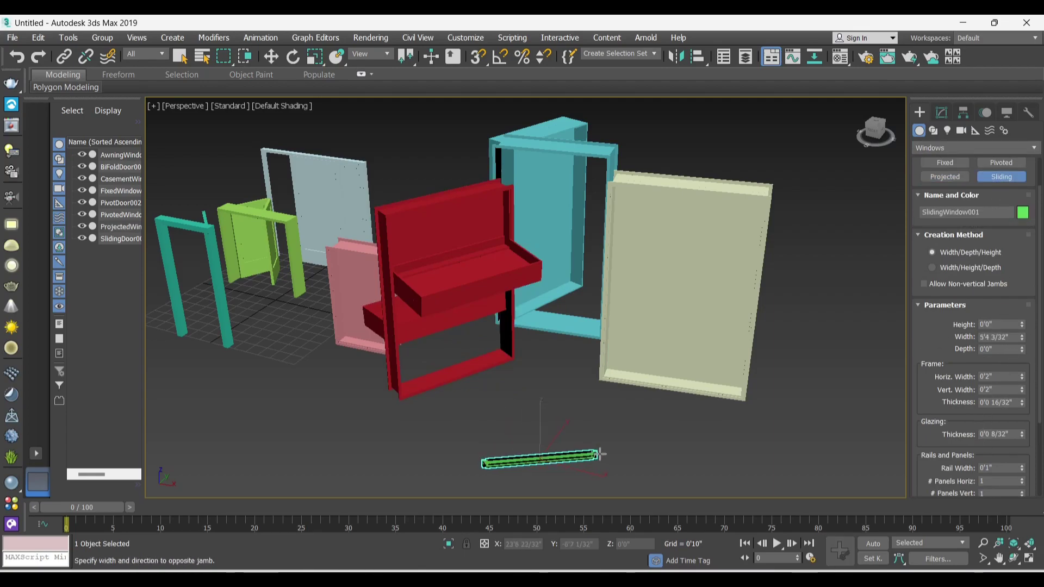
{"action": "left_click", "coordinate": [595, 416]}
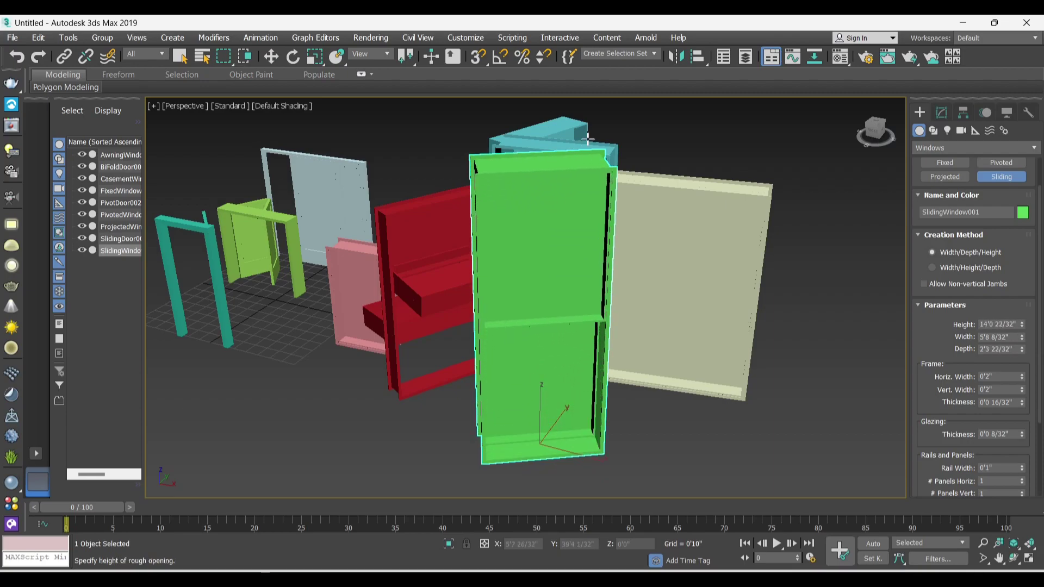
{"action": "scroll", "coordinate": [926, 391], "scroll_direction": "down", "scroll_amount": 5}
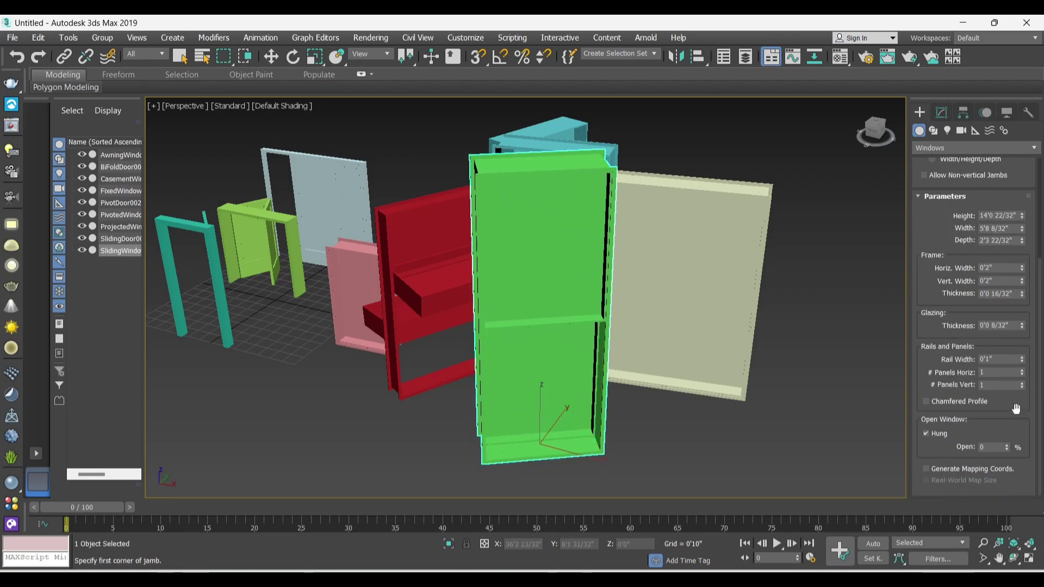
{"action": "left_click_drag", "start_coordinate": [1007, 446], "coordinate": [1013, 424]}
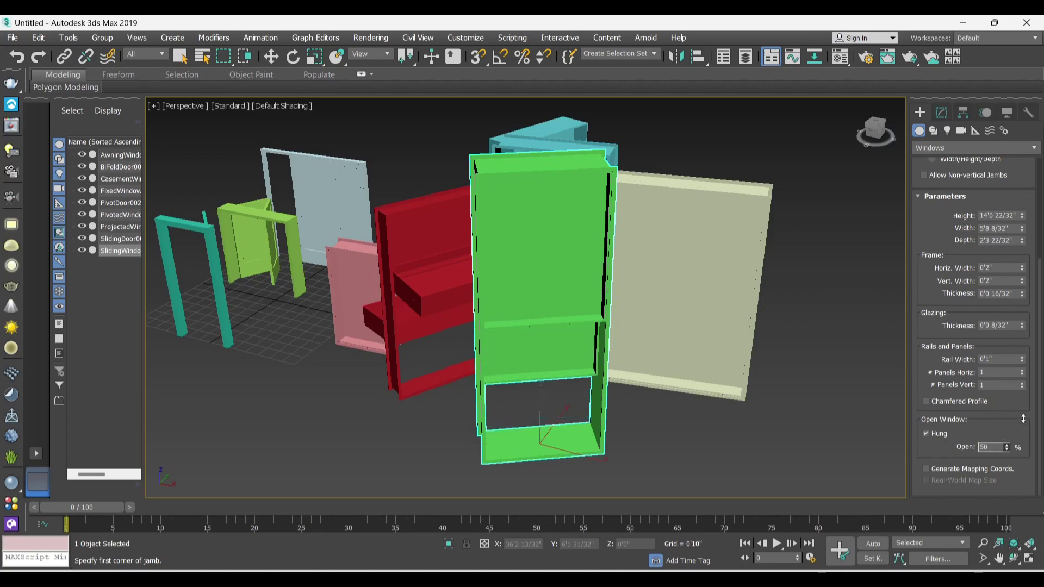
{"action": "left_click_drag", "start_coordinate": [895, 408], "coordinate": [813, 393]}
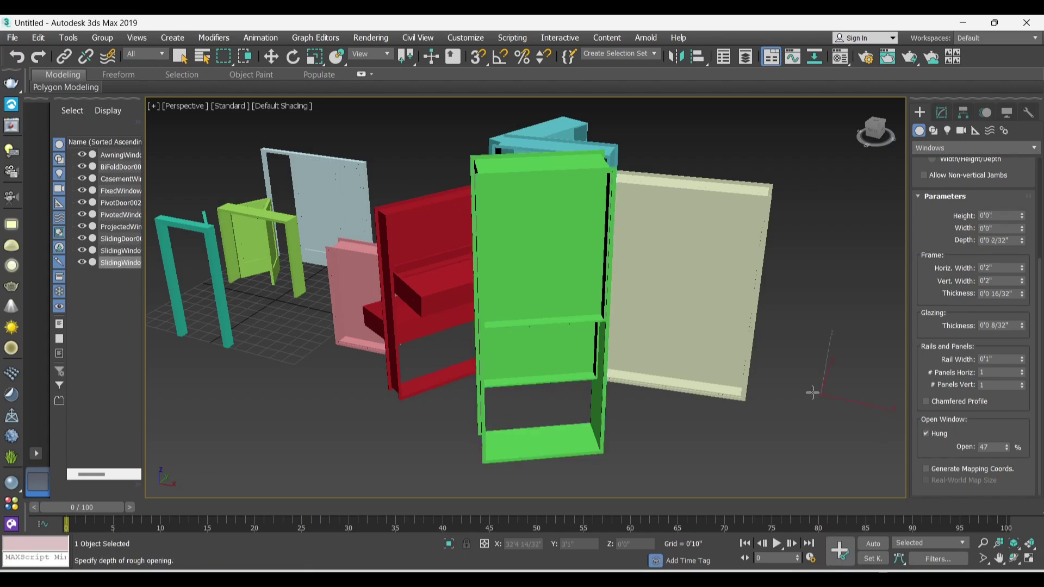
{"action": "right_click", "coordinate": [697, 375]}
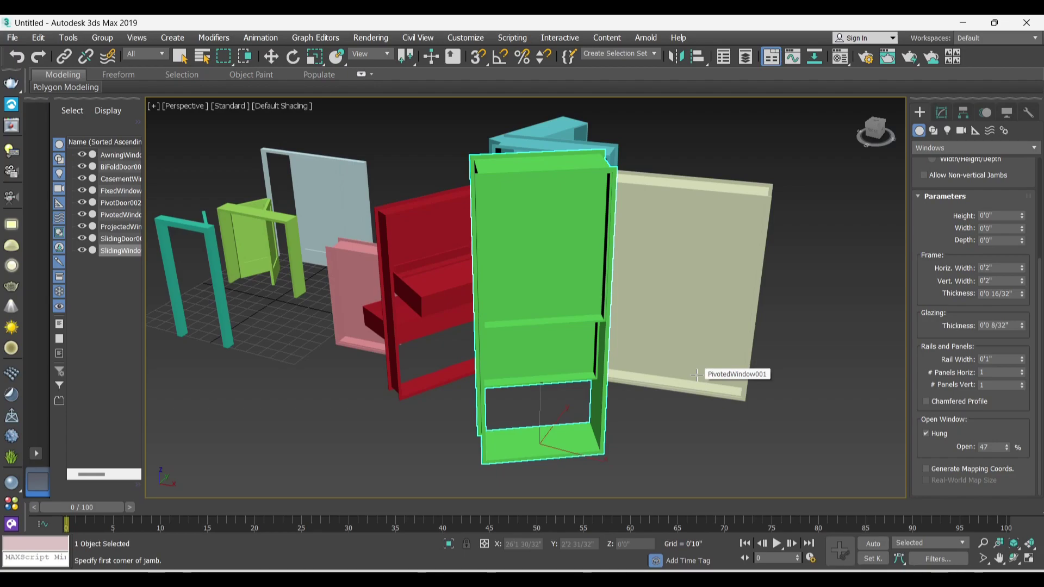
{"action": "right_click", "coordinate": [572, 409]}
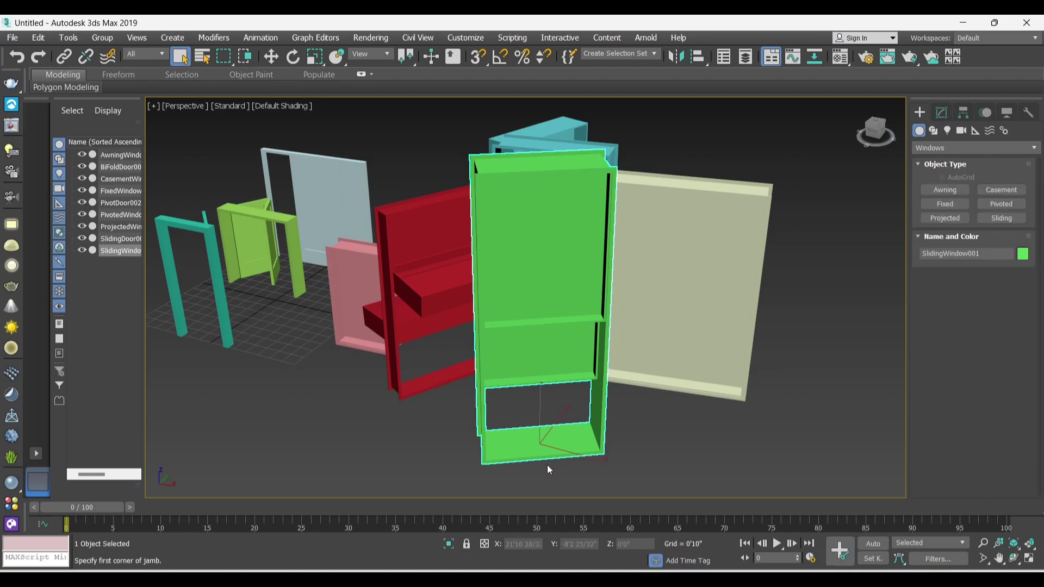
{"action": "mouse_move", "coordinate": [442, 430]}
{"action": "middle_mouse_down", "text": "alt"}
{"action": "mouse_move", "coordinate": [598, 272]}
{"action": "mouse_move", "coordinate": [802, 205]}
{"action": "mouse_move", "coordinate": [729, 315]}
{"action": "mouse_move", "coordinate": [786, 293]}
{"action": "middle_mouse_up", "text": "alt"}
{"action": "scroll", "coordinate": [599, 271], "scroll_direction": "down", "scroll_amount": 5}
{"action": "scroll", "coordinate": [598, 272], "scroll_direction": "up", "scroll_amount": 5}
{"action": "scroll", "coordinate": [729, 314], "scroll_direction": "down", "scroll_amount": 3}
{"action": "scroll", "coordinate": [729, 315], "scroll_direction": "up", "scroll_amount": 2}
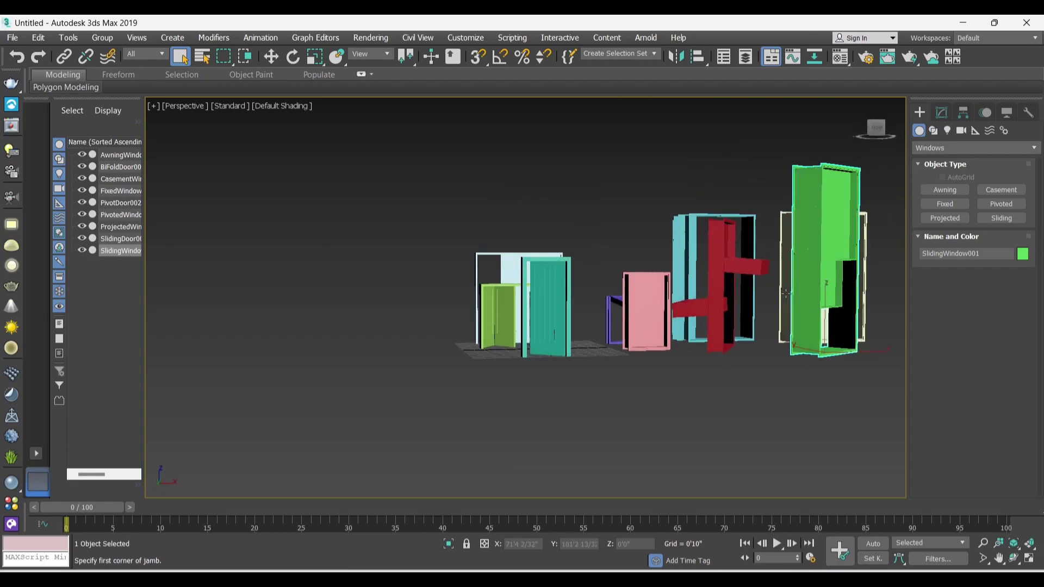
{"action": "middle_click_drag", "start_coordinate": [716, 303], "coordinate": [729, 323], "text": "alt"}
{"action": "middle_click_drag", "start_coordinate": [768, 294], "coordinate": [681, 316]}
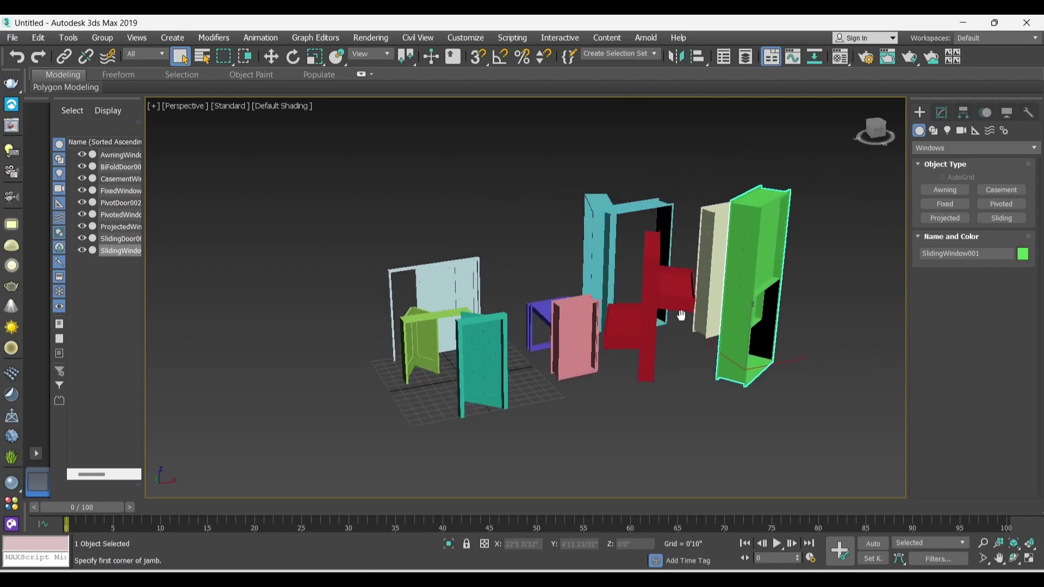